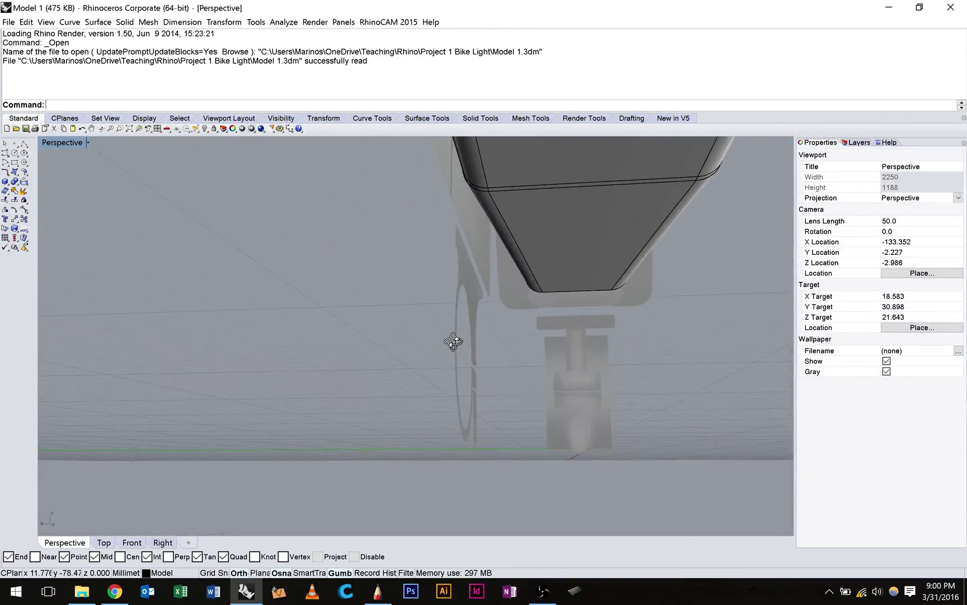
# Step: Draw a solid box over the mounting plate in the front reference image and give it a depth of about 8.8 mm, half the plate's width
pyautogui.moveTo(454, 341); pyautogui.dragTo(368, 349, button='right')
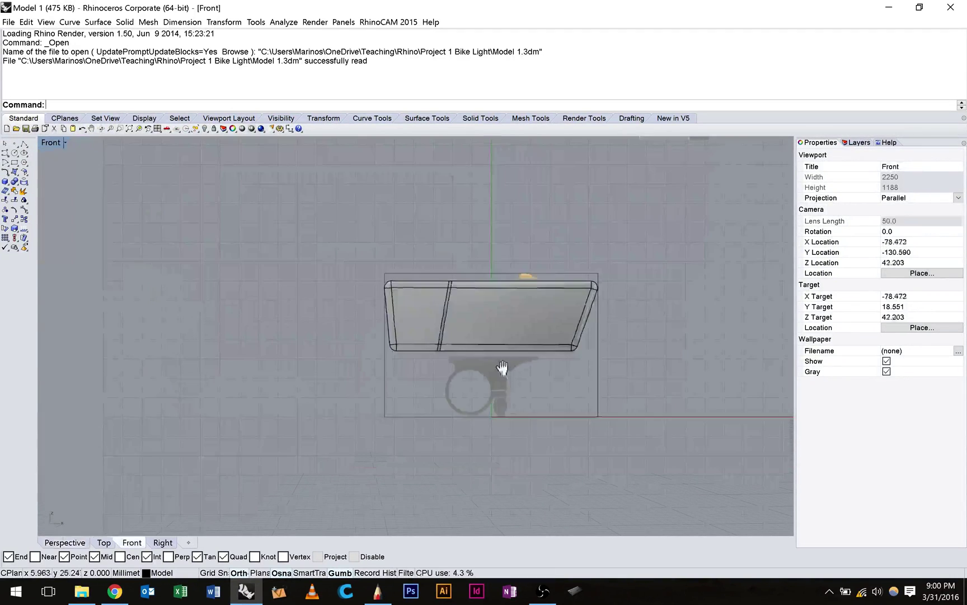
pyautogui.scroll(14, 515, 383)
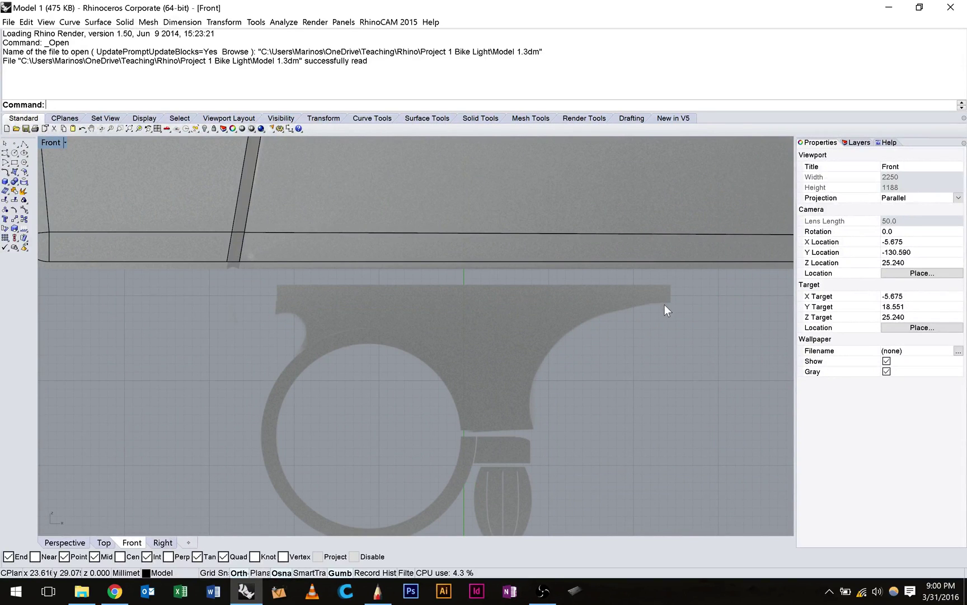
pyautogui.doubleClick(55, 140)
pyautogui.scroll(4, 617, 412)
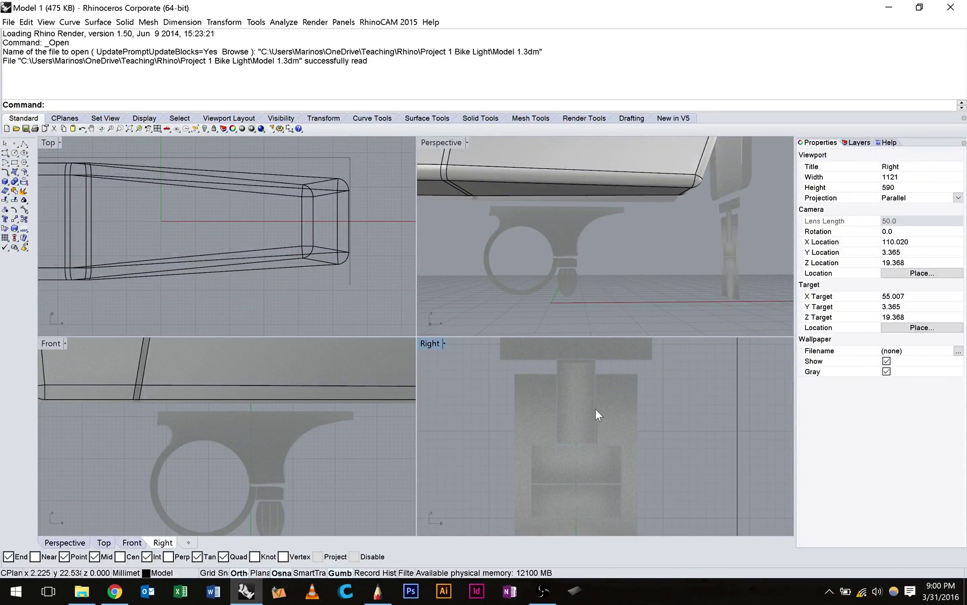
pyautogui.doubleClick(50, 343)
pyautogui.moveTo(119, 195); pyautogui.dragTo(48, 233, button='right')
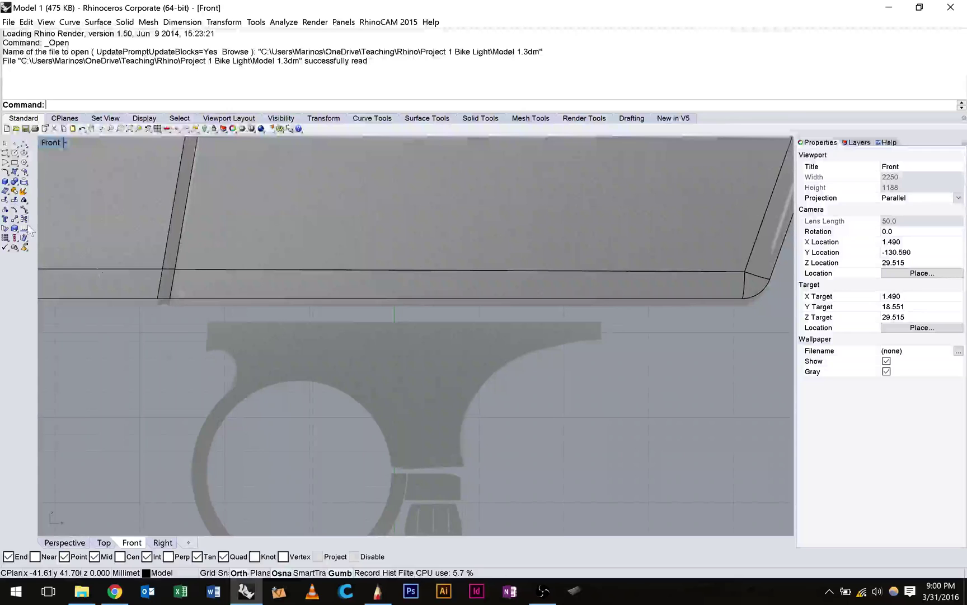
pyautogui.click(5, 181)
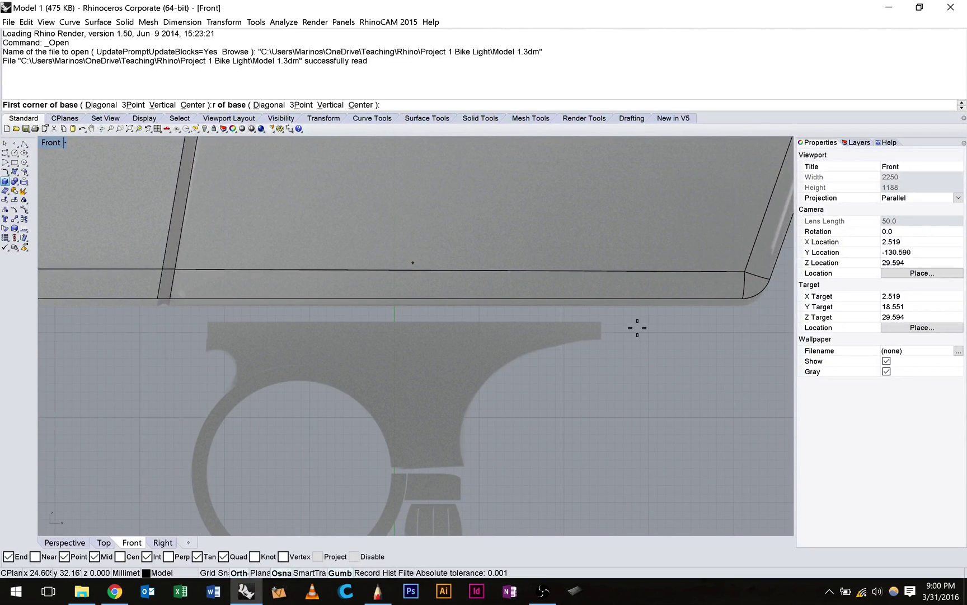
pyautogui.click(601, 322)
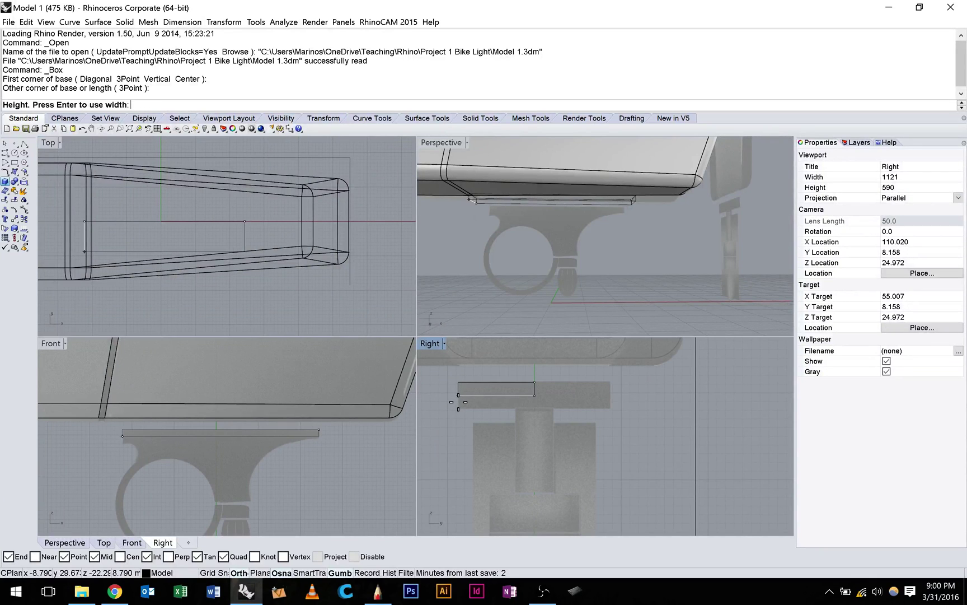
pyautogui.click(459, 402)
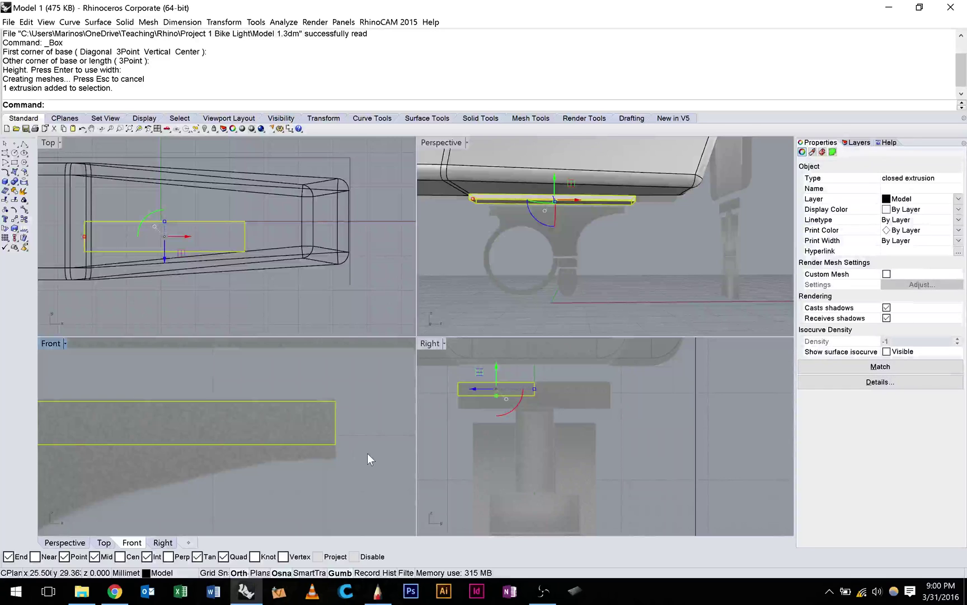
# Step: Turn on the plate box's solid edit points and move its lower points down to match the thickness of the reference plate
pyautogui.scroll(-12, 368, 453)
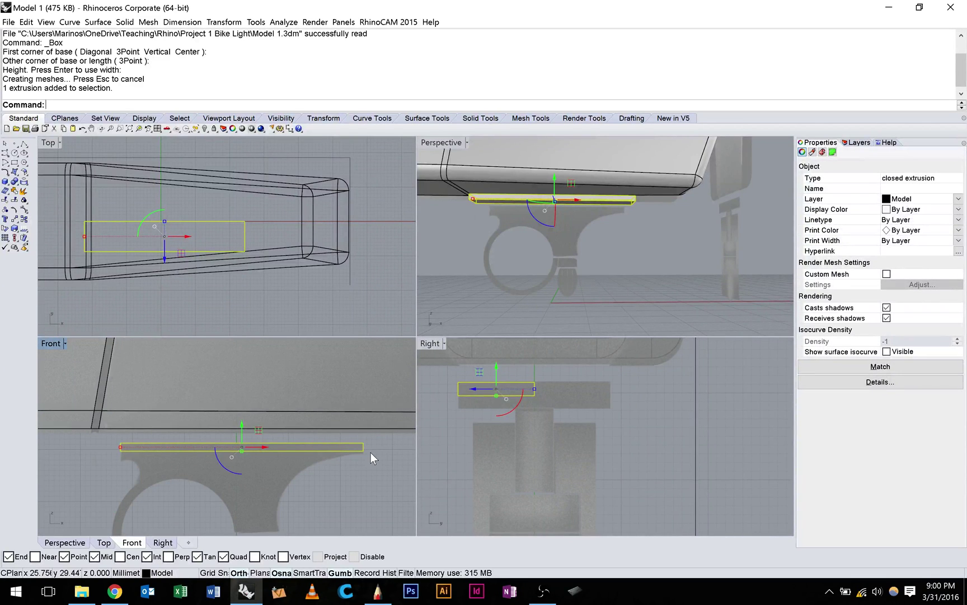
pyautogui.scroll(-3, 371, 453)
pyautogui.click(125, 22)
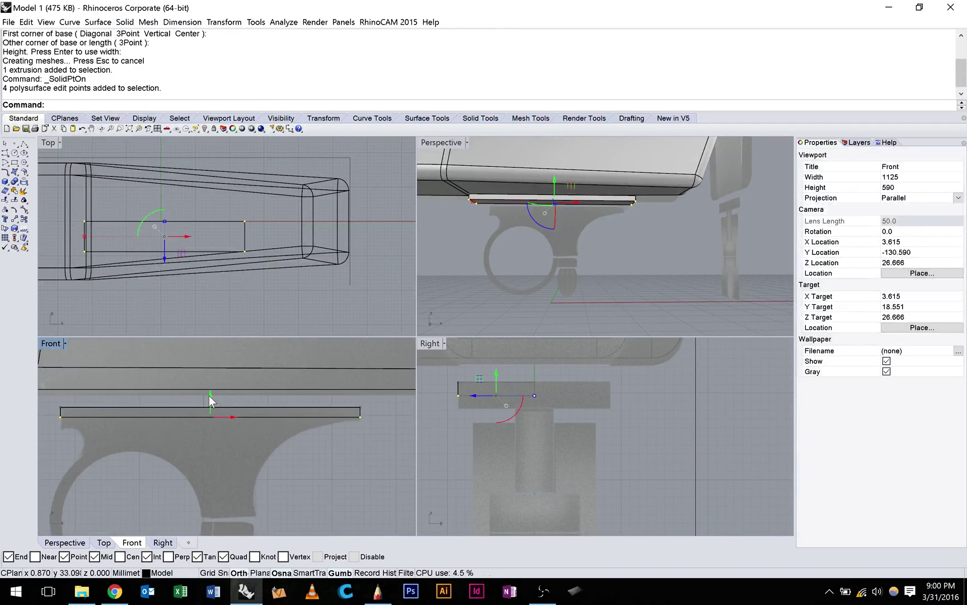
pyautogui.moveTo(210, 401); pyautogui.dragTo(210, 404)
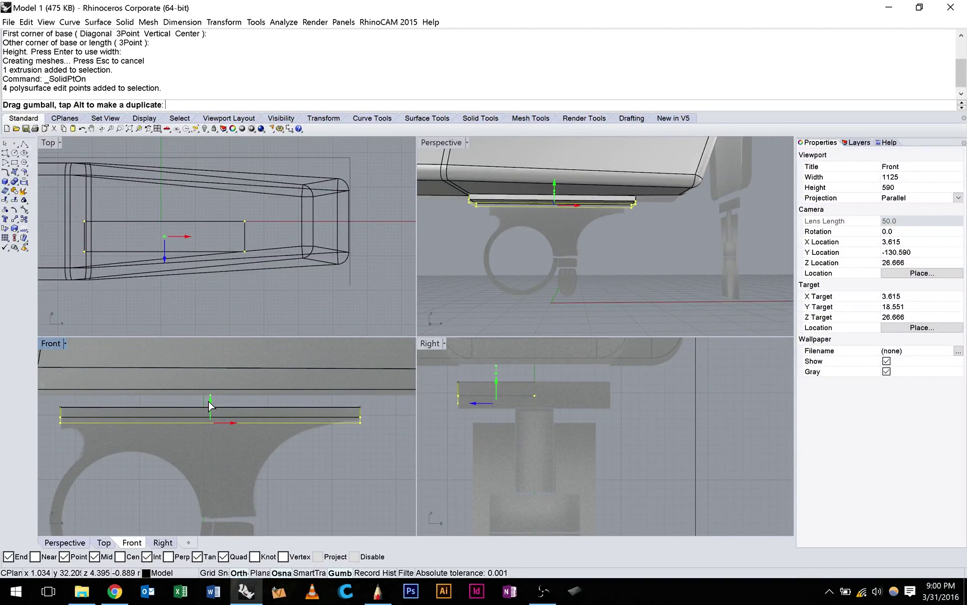
pyautogui.moveTo(208, 401); pyautogui.dragTo(209, 399)
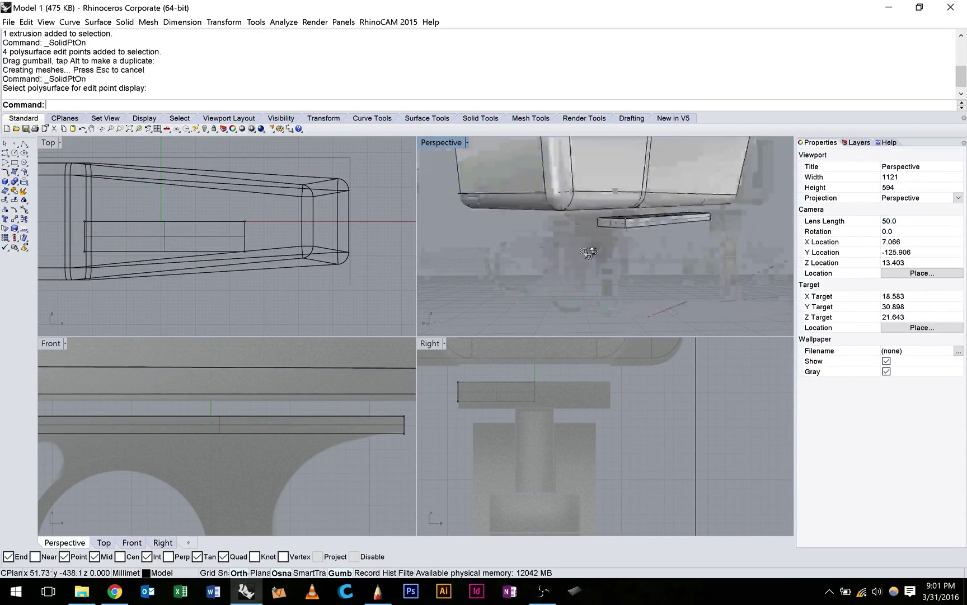
pyautogui.moveTo(590, 251); pyautogui.dragTo(536, 254, button='right')
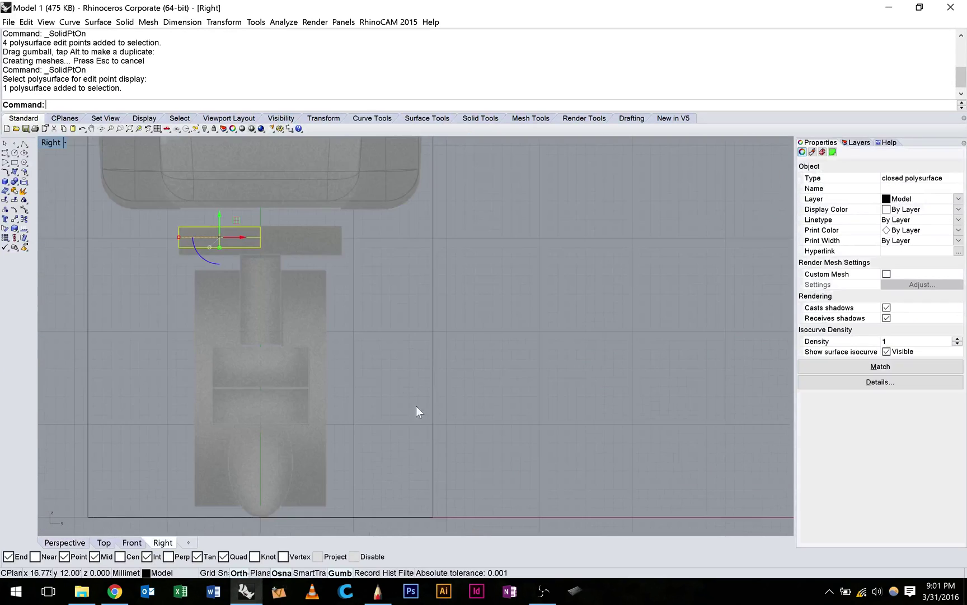
# Step: Create a solid tube over the clamp ring in the front reference image, with an outer radius of about 12 mm and half the clamp's width
pyautogui.moveTo(378, 388); pyautogui.dragTo(479, 403, button='right')
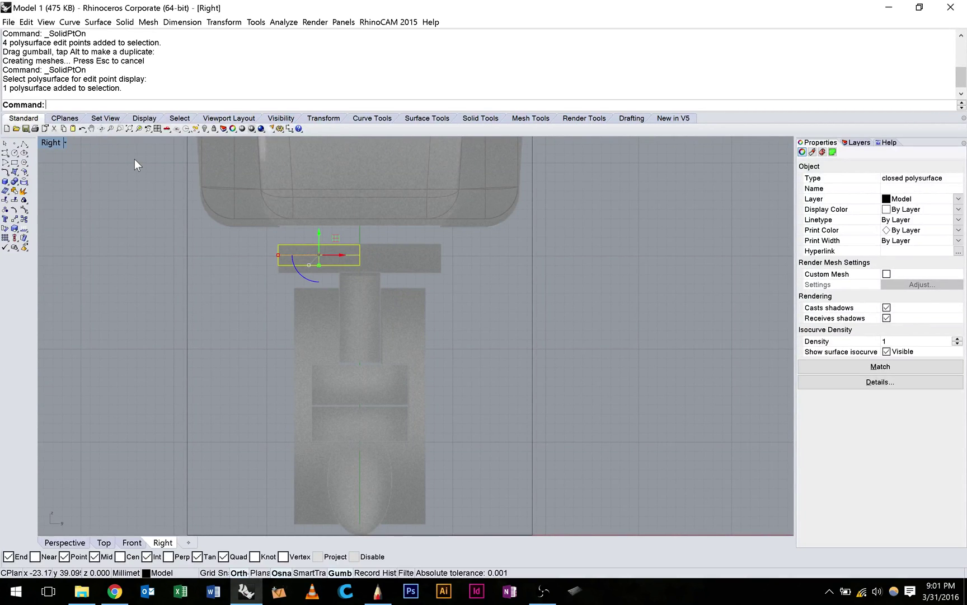
pyautogui.click(132, 543)
pyautogui.moveTo(360, 377); pyautogui.dragTo(329, 363, button='right')
pyautogui.scroll(2, 334, 319)
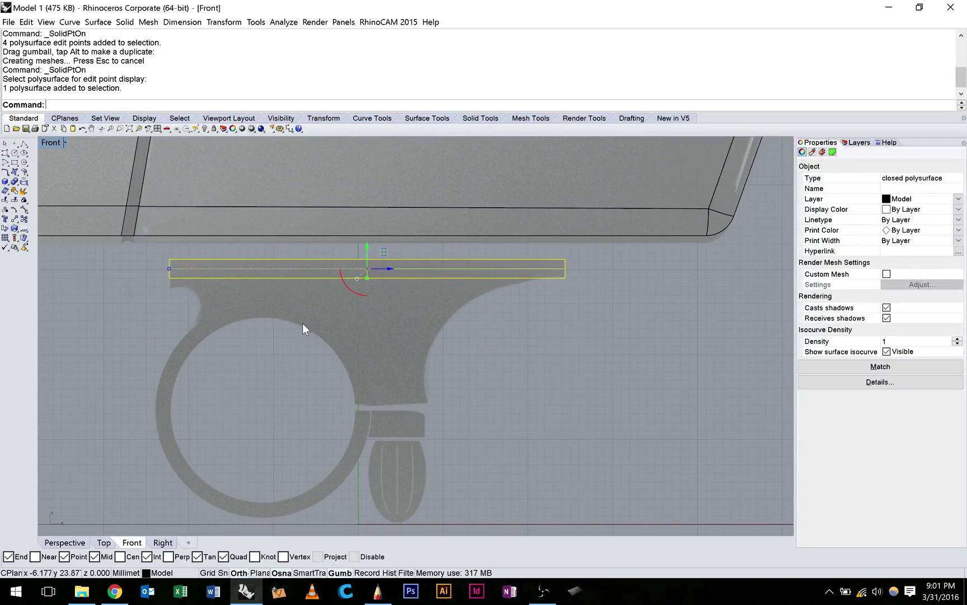
pyautogui.click(6, 182)
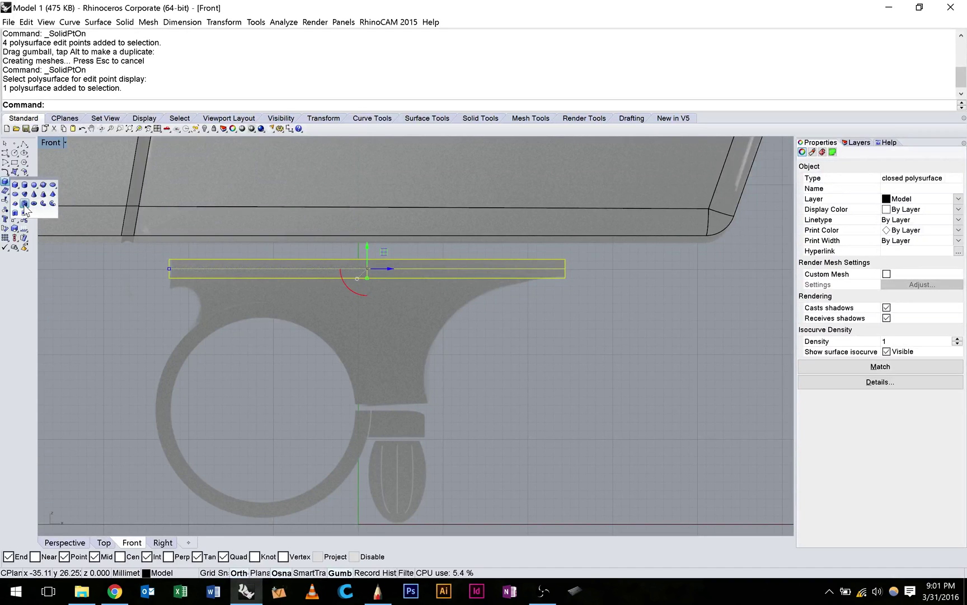
pyautogui.click(24, 204)
pyautogui.scroll(2, 259, 405)
pyautogui.click(265, 410)
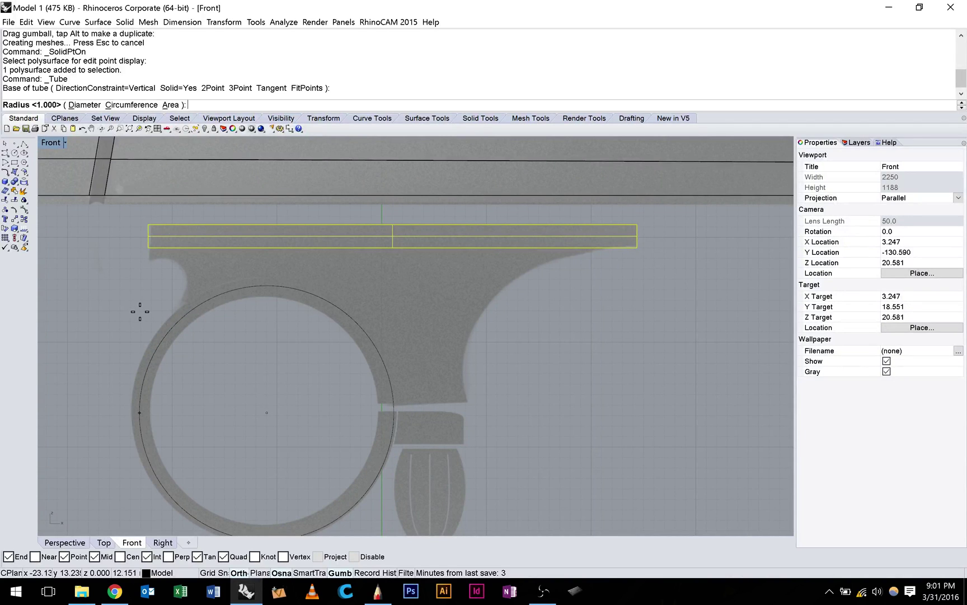
pyautogui.click(140, 312)
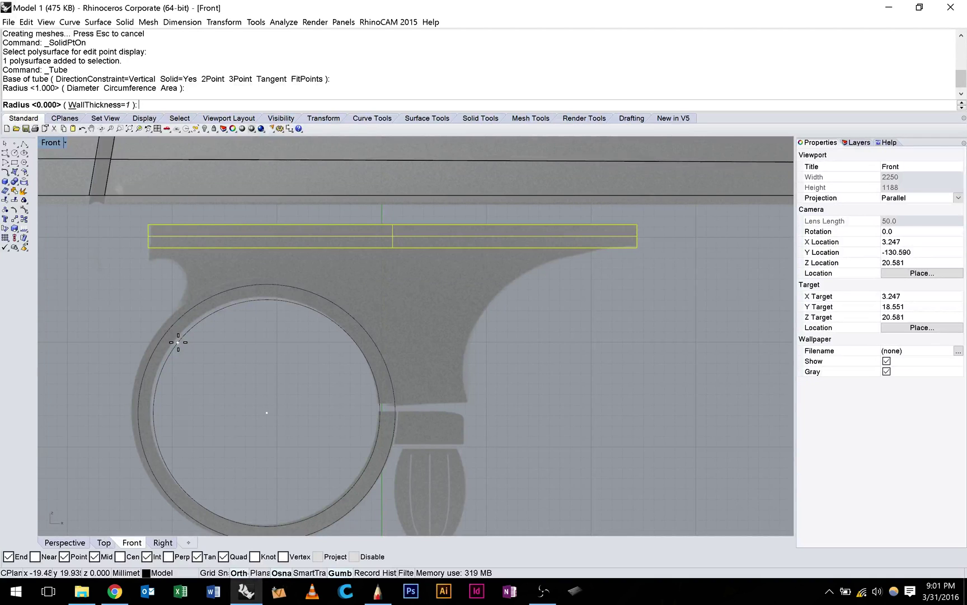
pyautogui.click(178, 341)
pyautogui.hotkey('ctrl', 'm')
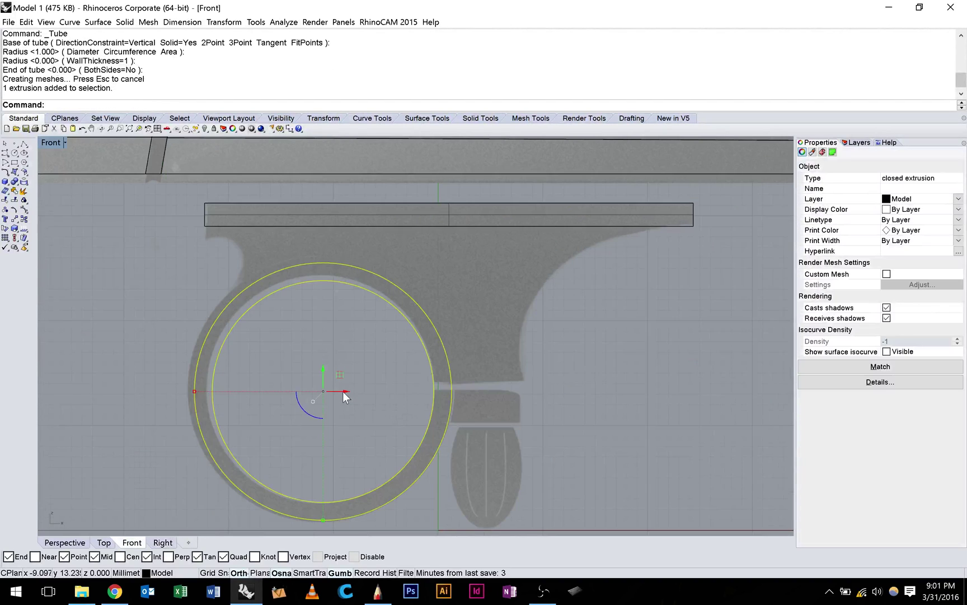
# Step: Shift the tube in the front view to align with the reference ring, and scale it to match the ring's size
pyautogui.moveTo(345, 390); pyautogui.dragTo(339, 390)
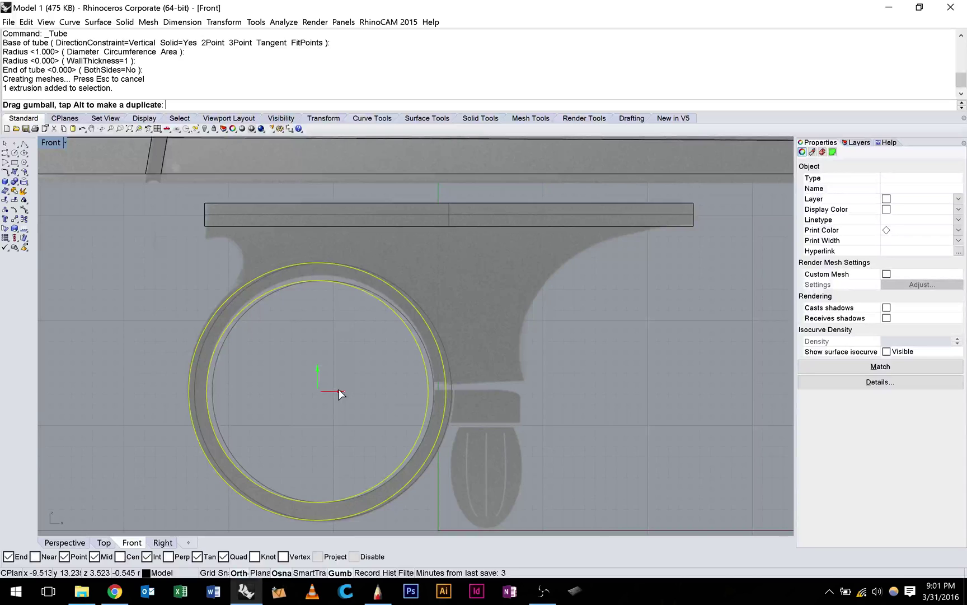
pyautogui.moveTo(341, 394); pyautogui.dragTo(342, 390)
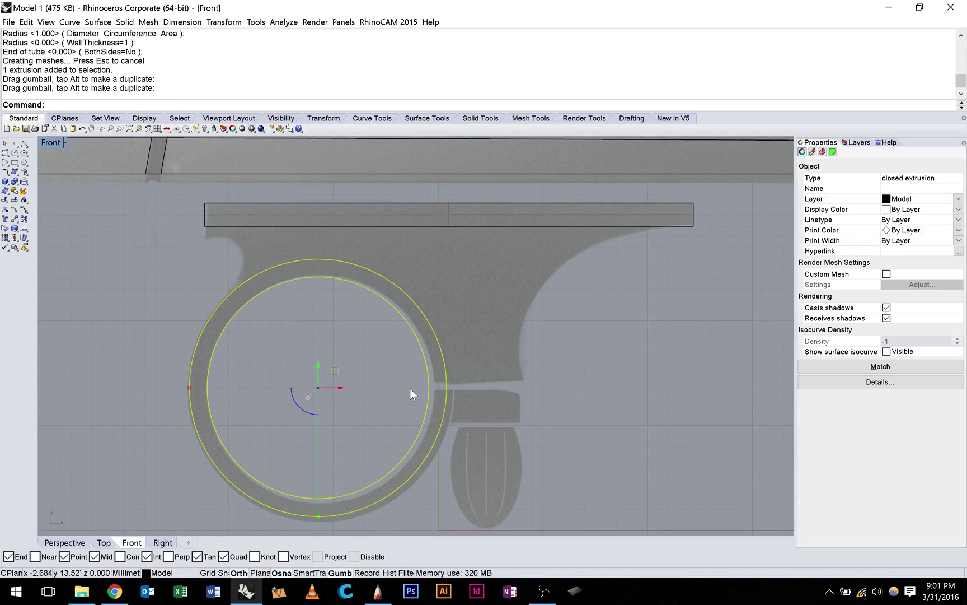
pyautogui.write('Sc')
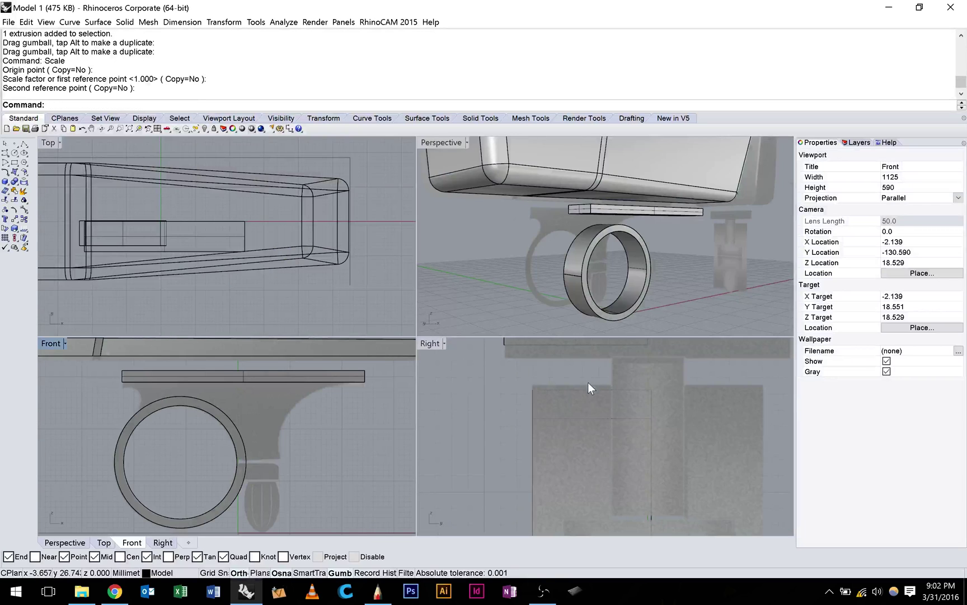
# Step: Move the tube in the top view from its inner corner onto the plate's centre edge so both solids share that plane
pyautogui.scroll(-6, 589, 386)
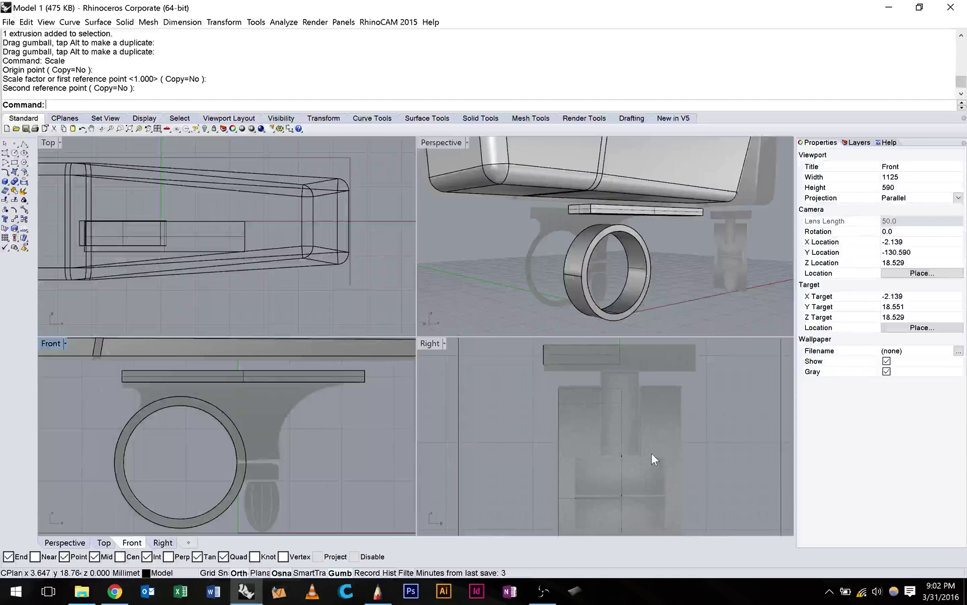
pyautogui.click(652, 453)
pyautogui.hotkey('ctrl', 'm')
pyautogui.click(314, 515)
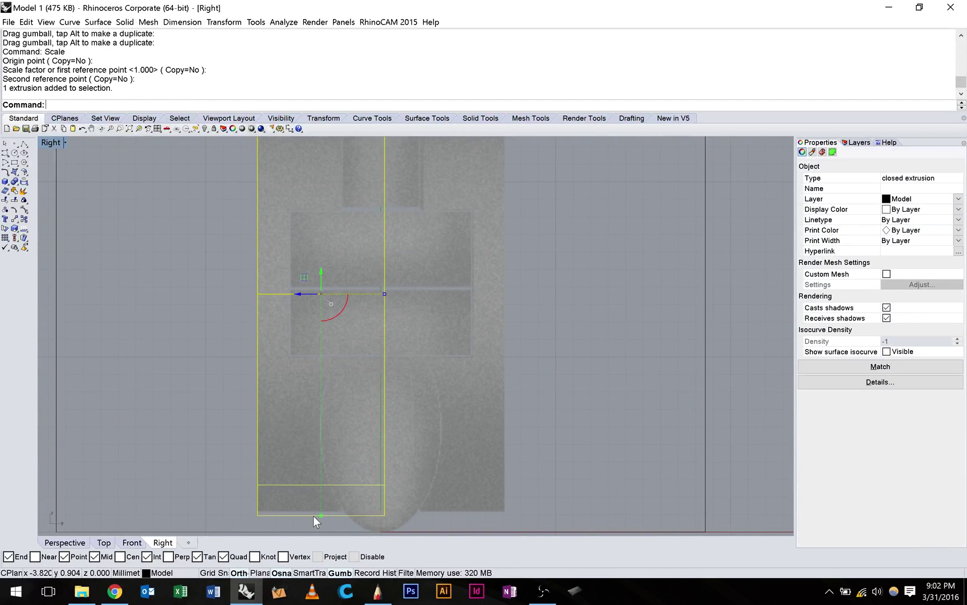
pyautogui.hotkey('ctrl', 'm')
pyautogui.scroll(-5, 505, 445)
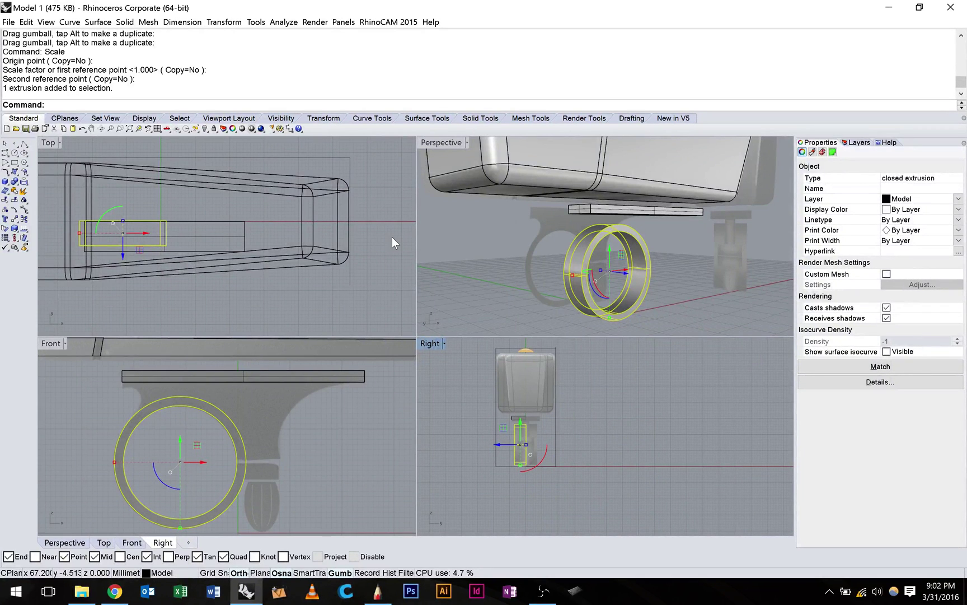
pyautogui.write('Move')
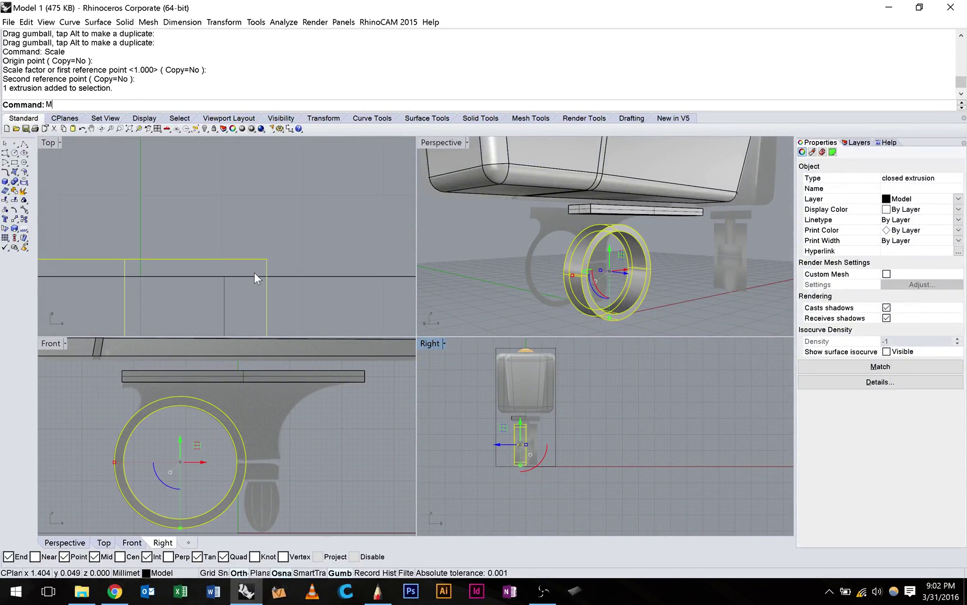
pyautogui.press('Return')
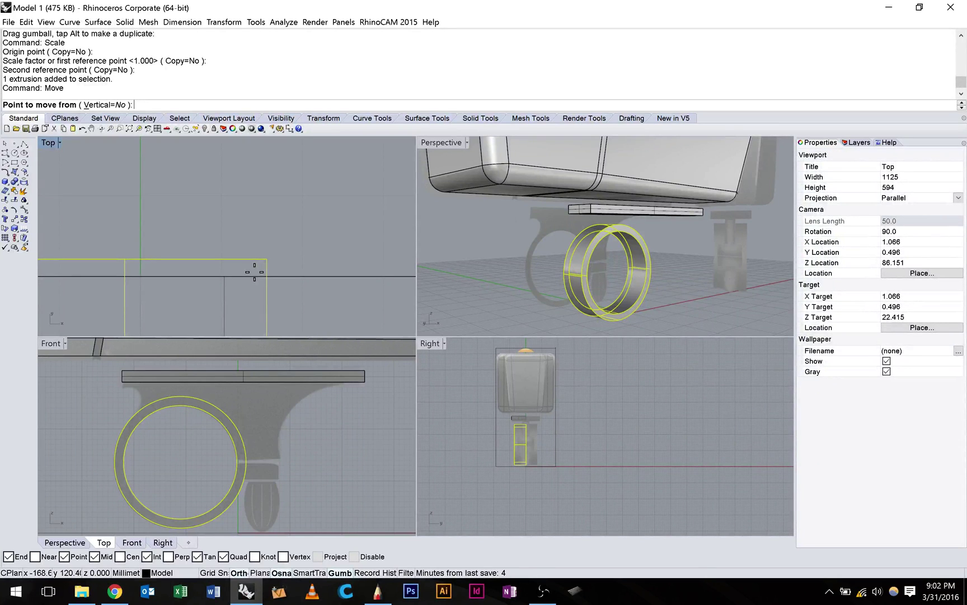
pyautogui.click(266, 259)
pyautogui.click(267, 276)
pyautogui.press('Escape')
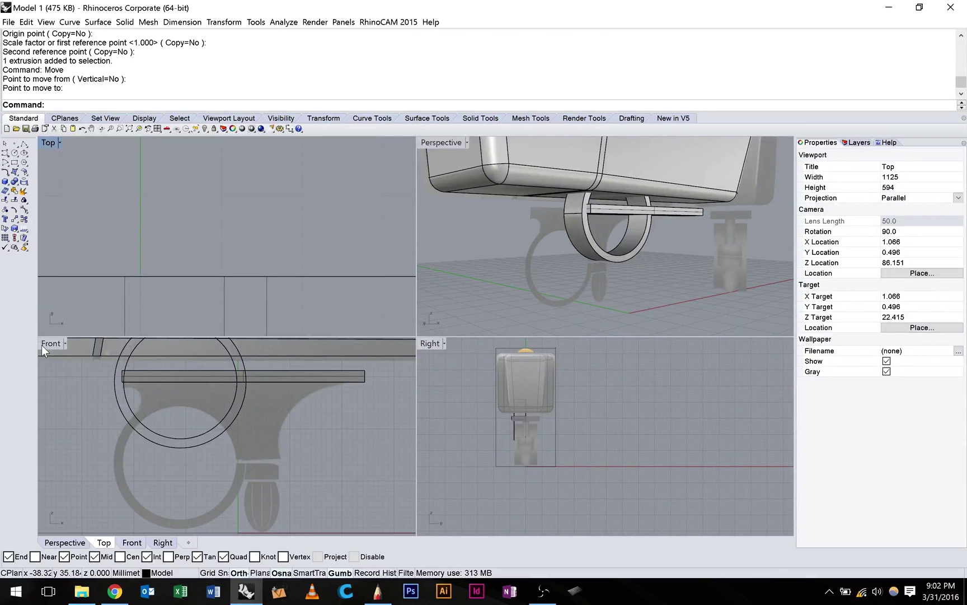
# Step: Move the tube vertically in the front view back onto the reference clamp ring
pyautogui.doubleClick(45, 344)
pyautogui.click(346, 335)
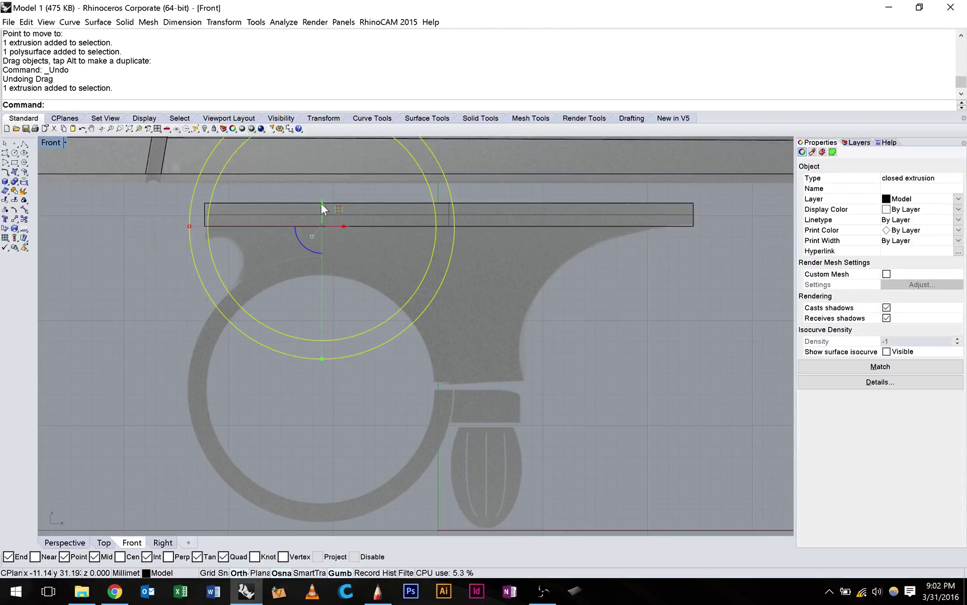
pyautogui.moveTo(321, 209); pyautogui.dragTo(322, 214)
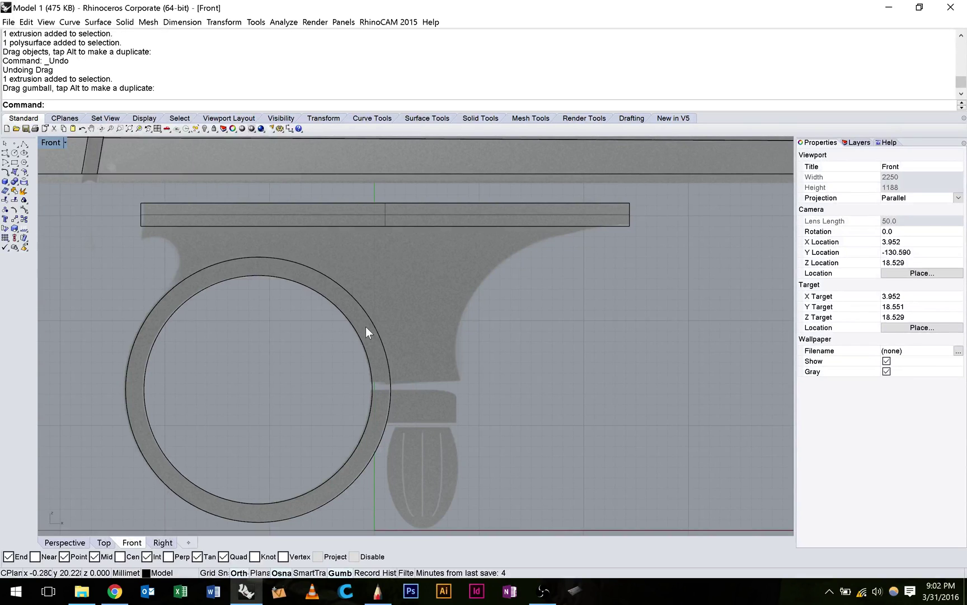
# Step: Create a solid box in the front view from the plate's lower corner over the connecting body's reference, half the neck's width deep
pyautogui.doubleClick(55, 140)
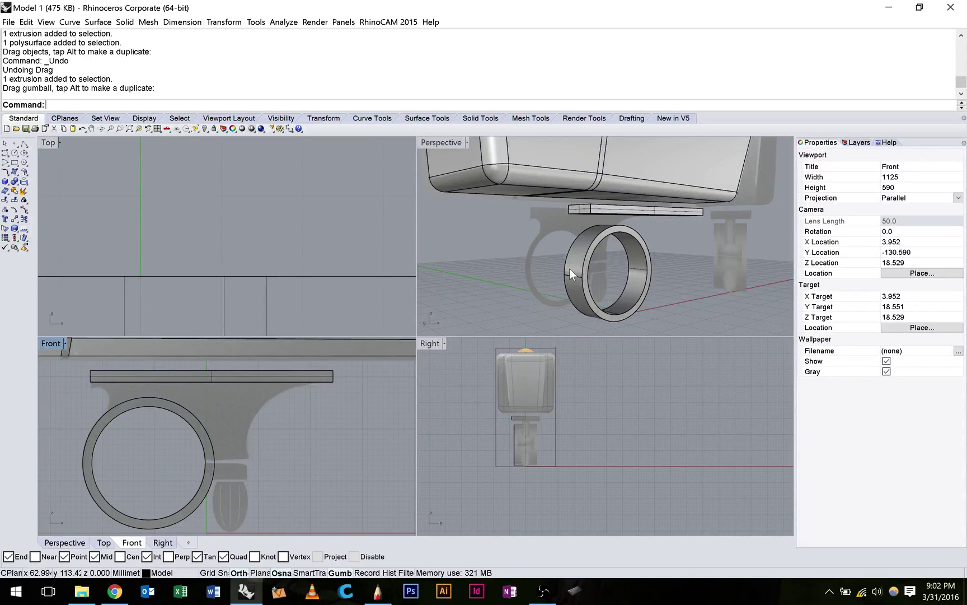
pyautogui.hotkey('ctrl', 'm')
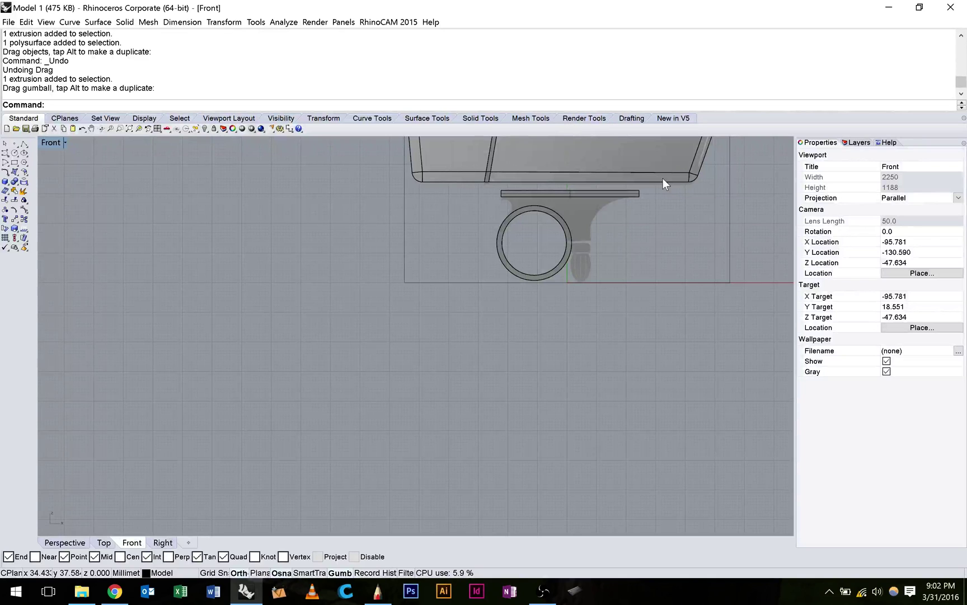
pyautogui.scroll(2, 663, 178)
pyautogui.scroll(17, 519, 195)
pyautogui.rightClick(144, 261)
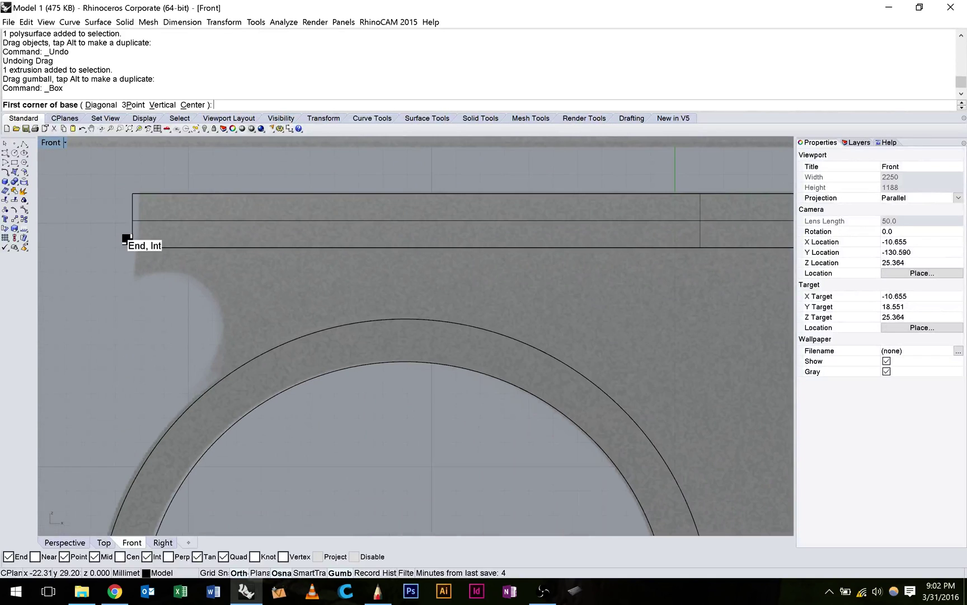
pyautogui.click(133, 247)
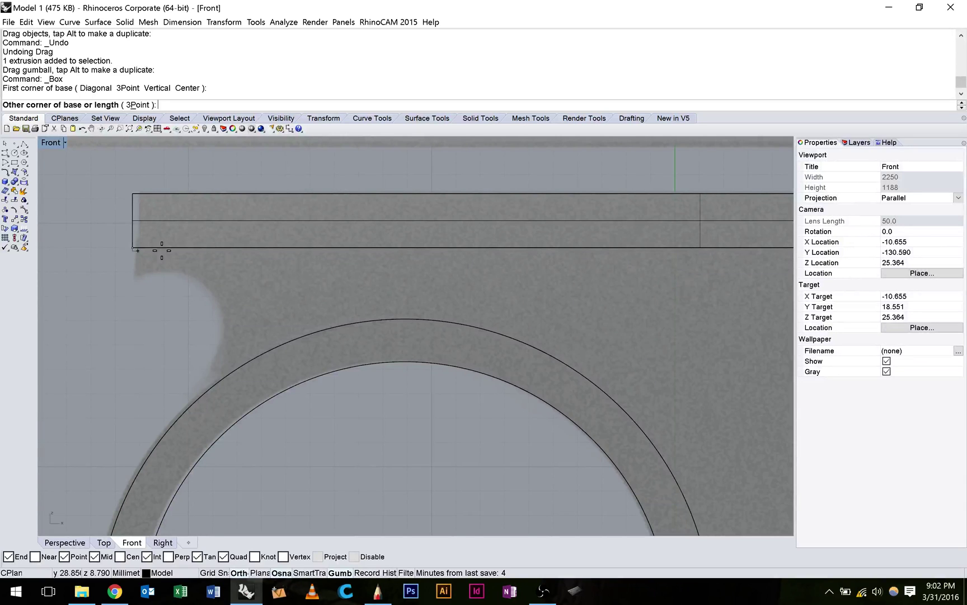
pyautogui.scroll(-10, 162, 250)
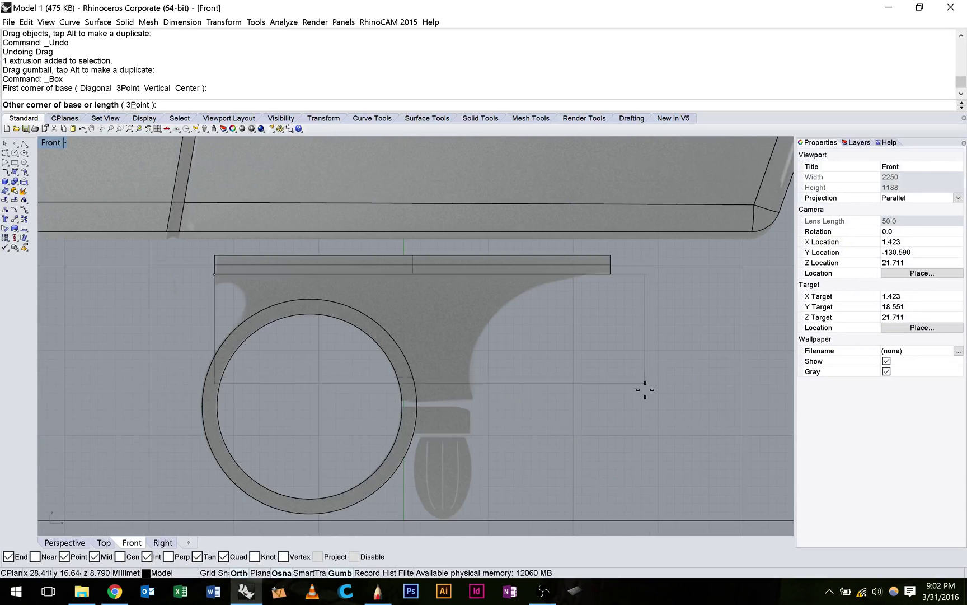
pyautogui.click(618, 399)
pyautogui.hotkey('ctrl', 'm')
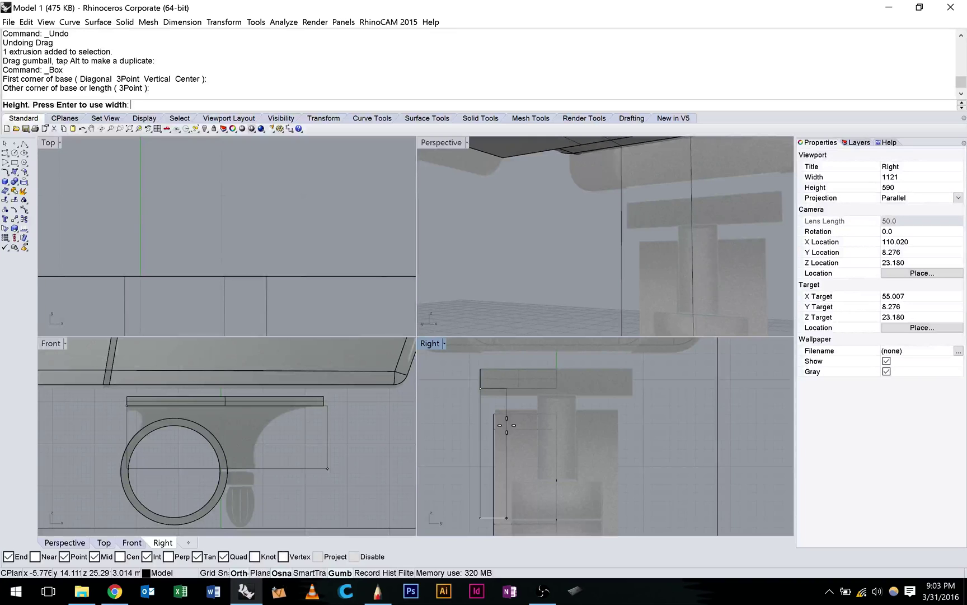
pyautogui.scroll(4, 507, 425)
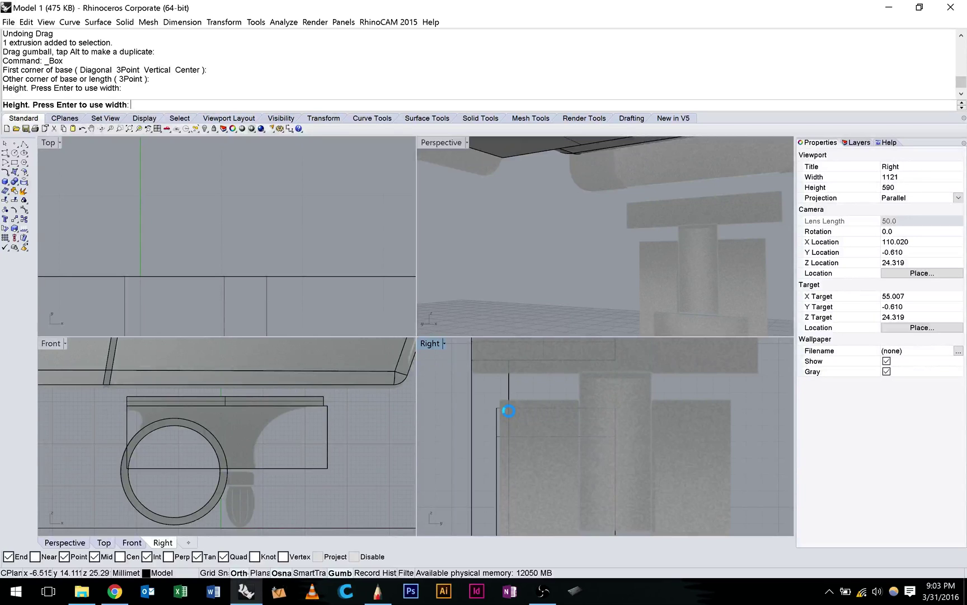
# Step: Move the box in the top view from its inner corner onto the centre axis so it shares the plate's centre plane
pyautogui.scroll(-20, 237, 260)
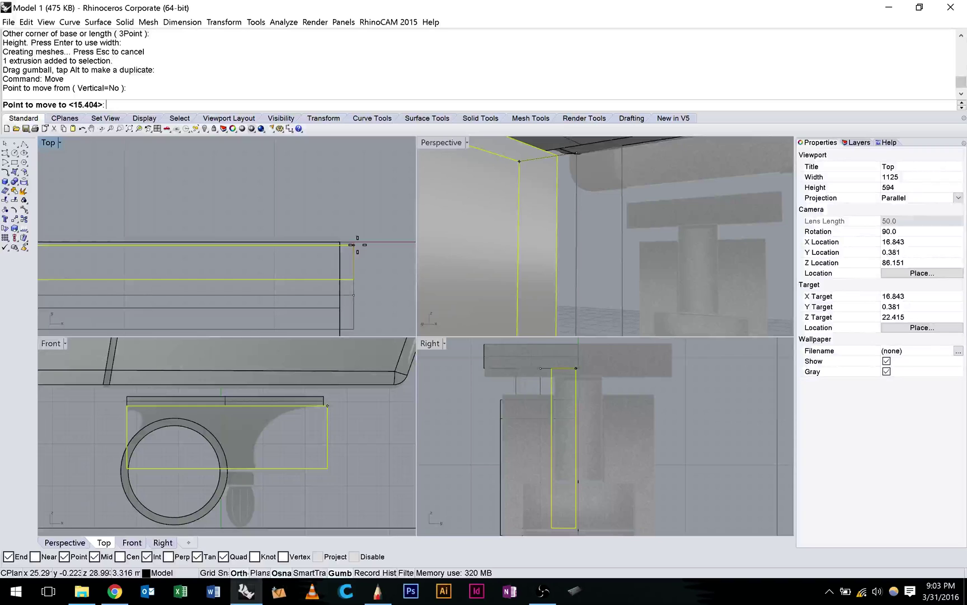
pyautogui.click(358, 245)
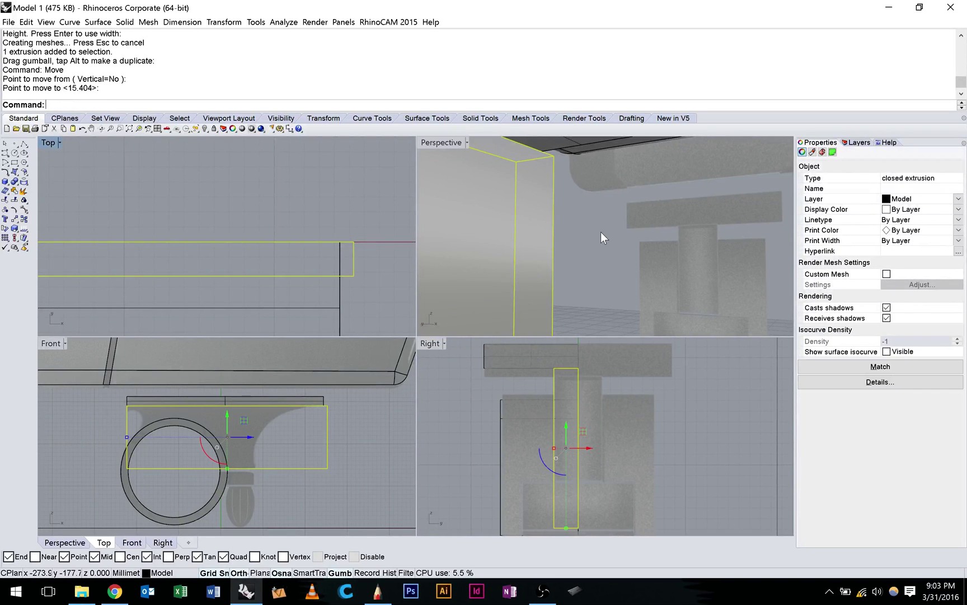
pyautogui.click(601, 232)
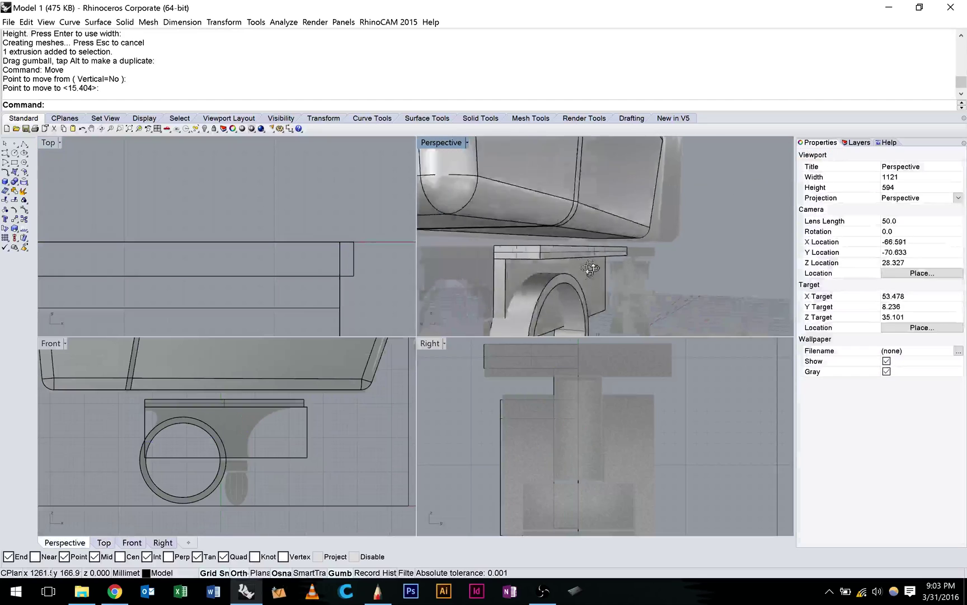
pyautogui.moveTo(532, 295); pyautogui.dragTo(569, 298, button='right')
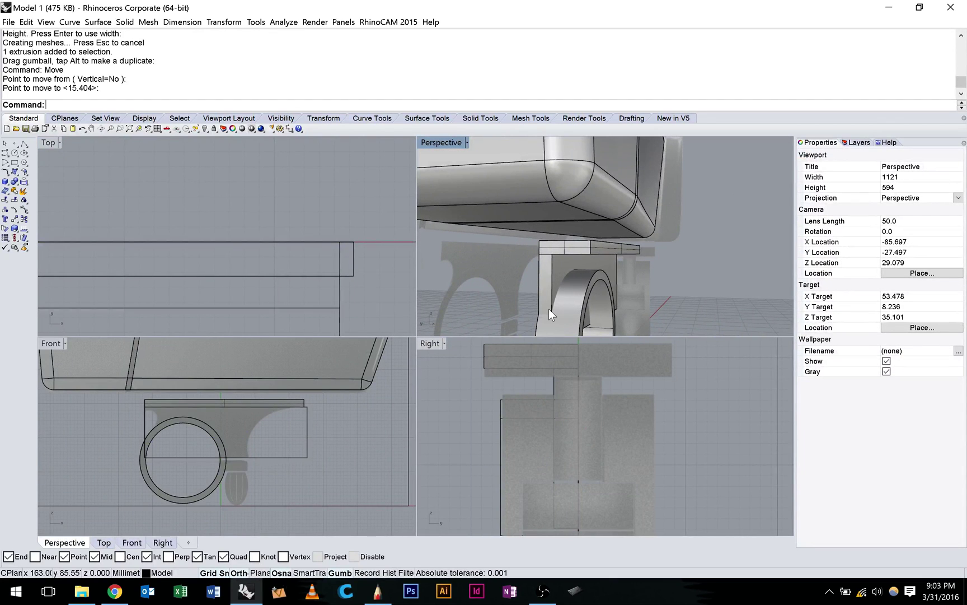
# Step: Set the front view's display mode to Shaded and copy the clamp ring to the clipboard
pyautogui.hotkey('ctrl', 'F2')
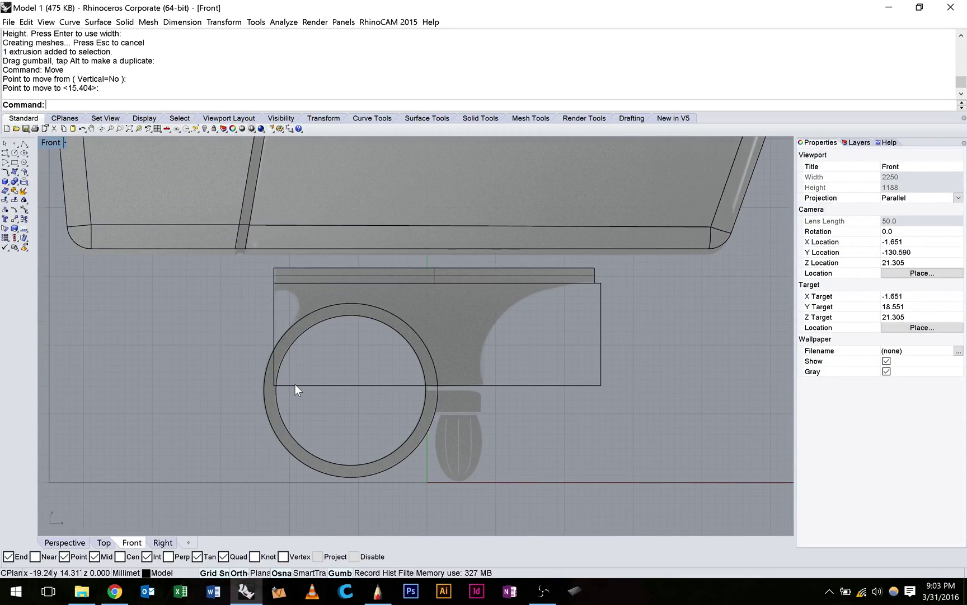
pyautogui.scroll(2, 295, 384)
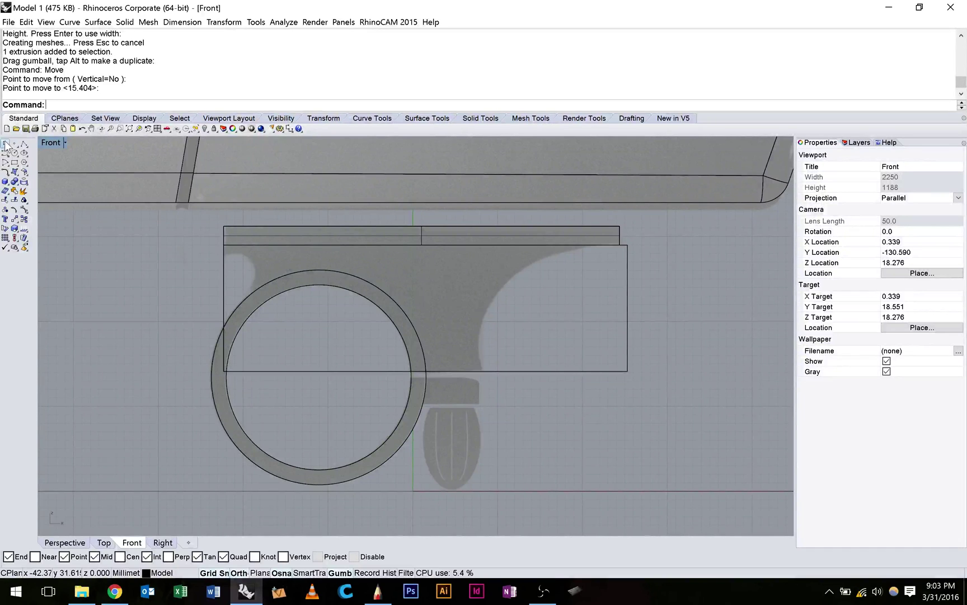
pyautogui.doubleClick(62, 140)
pyautogui.doubleClick(50, 341)
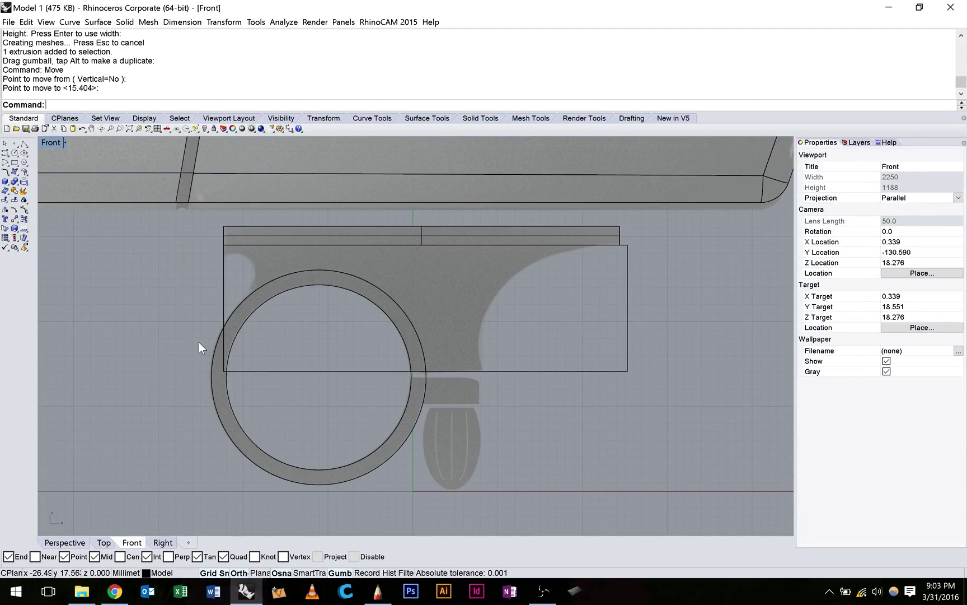
pyautogui.click(216, 356)
pyautogui.click(64, 142)
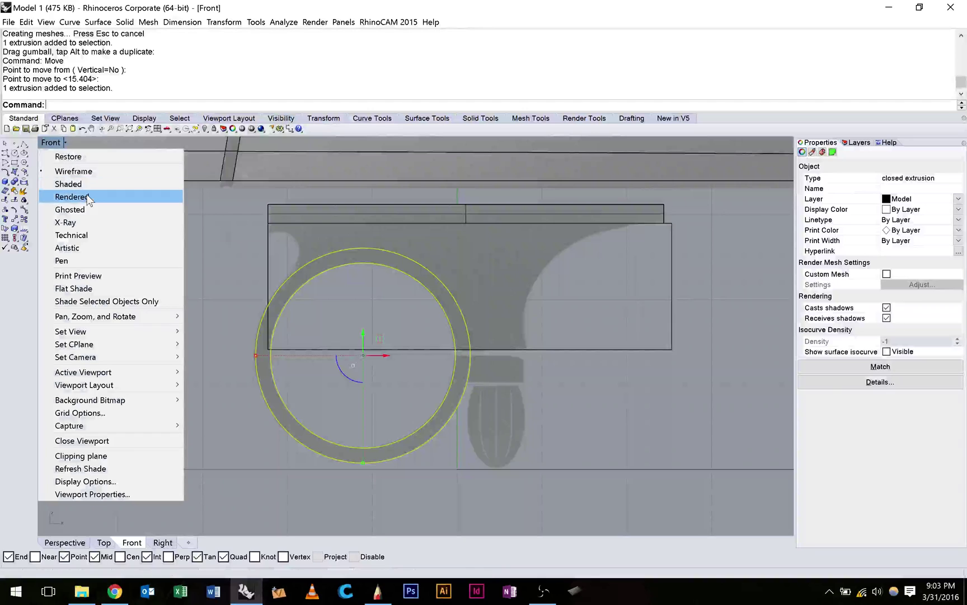
pyautogui.click(83, 186)
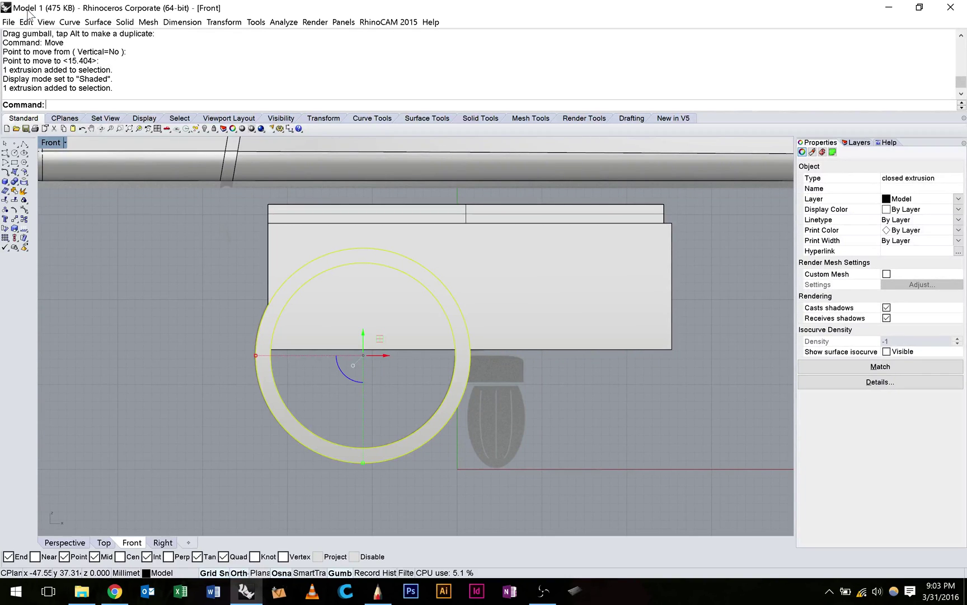
pyautogui.hotkey('ctrl', 'c')
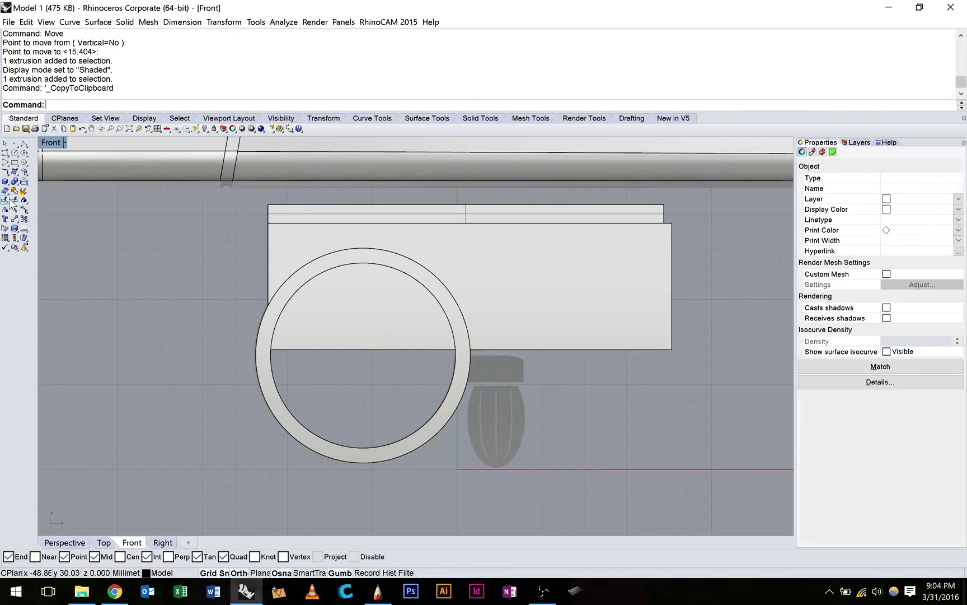
pyautogui.press('Escape')
# Step: Subtract the clamp ring from the connecting box with Boolean Difference, keeping DeleteInput set to Yes
pyautogui.click(18, 185)
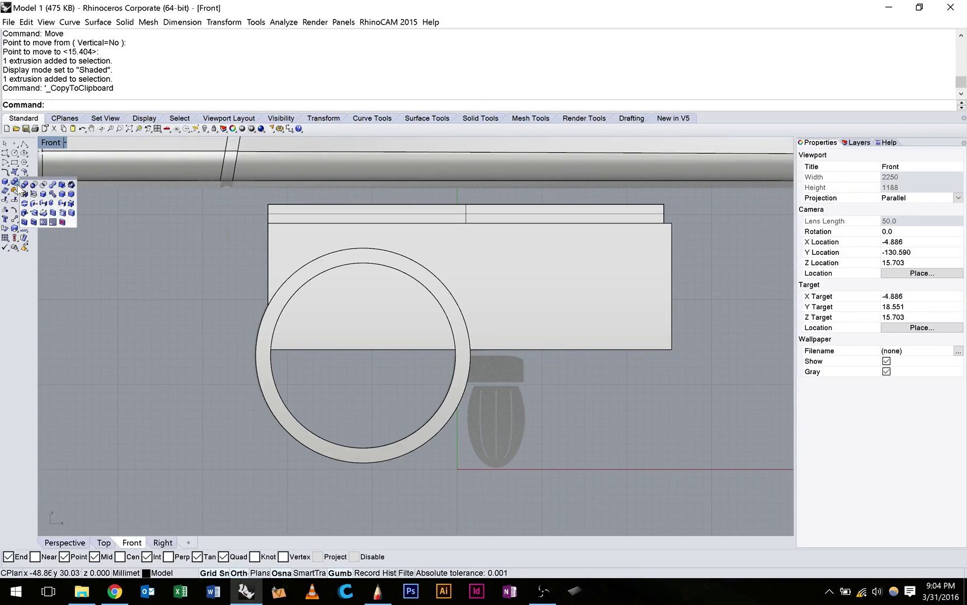
pyautogui.click(34, 185)
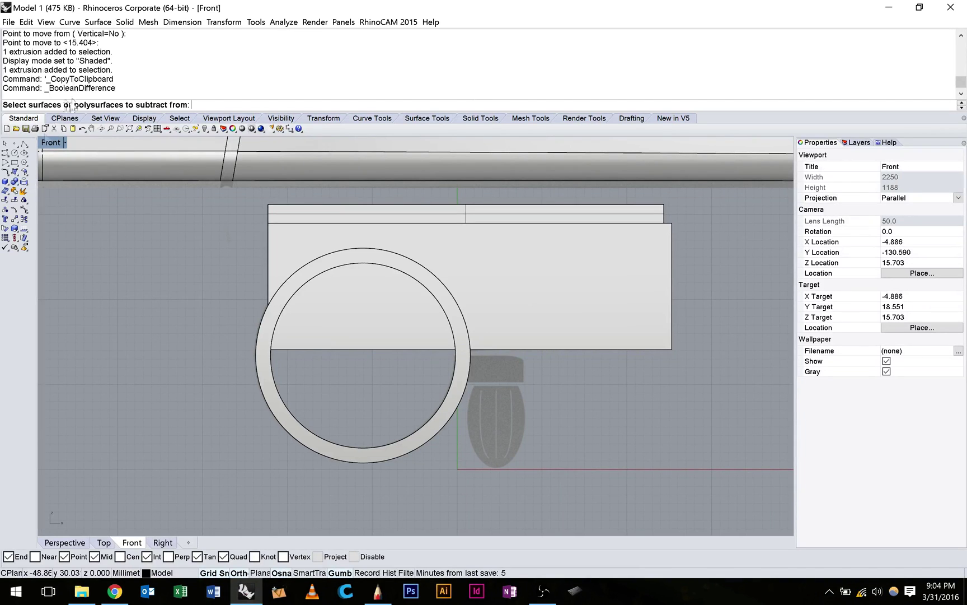
pyautogui.click(348, 340)
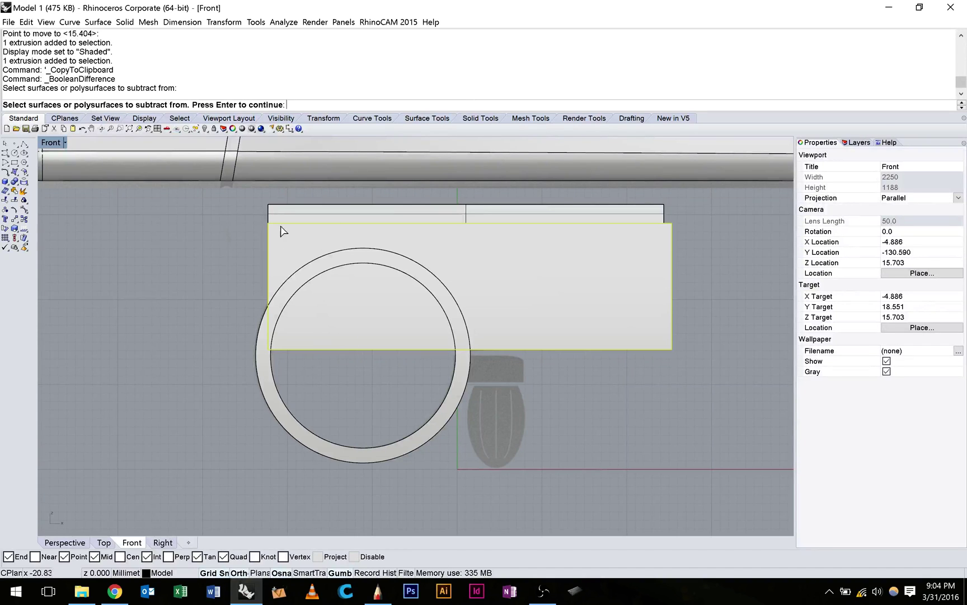
pyautogui.press('Return')
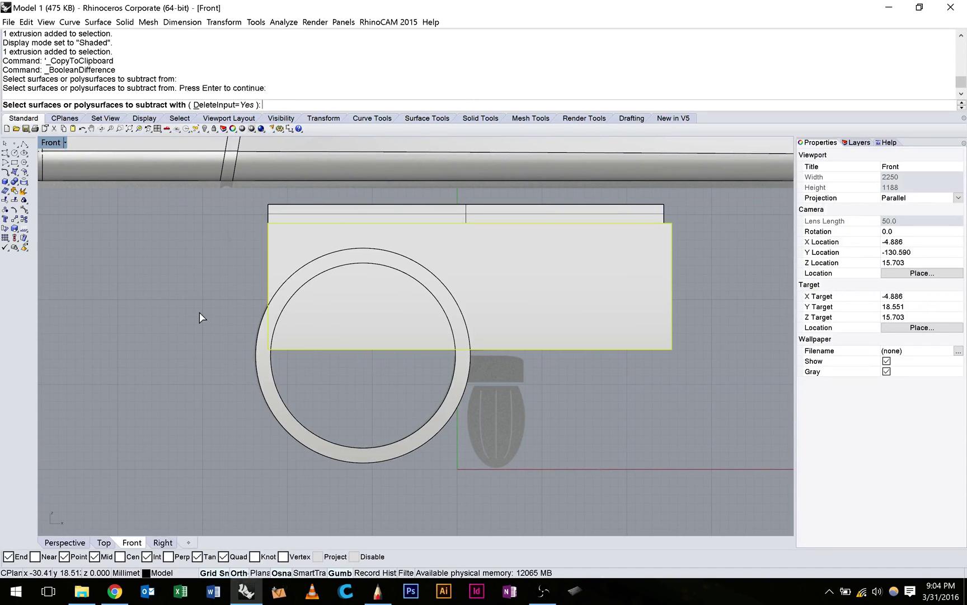
pyautogui.click(270, 387)
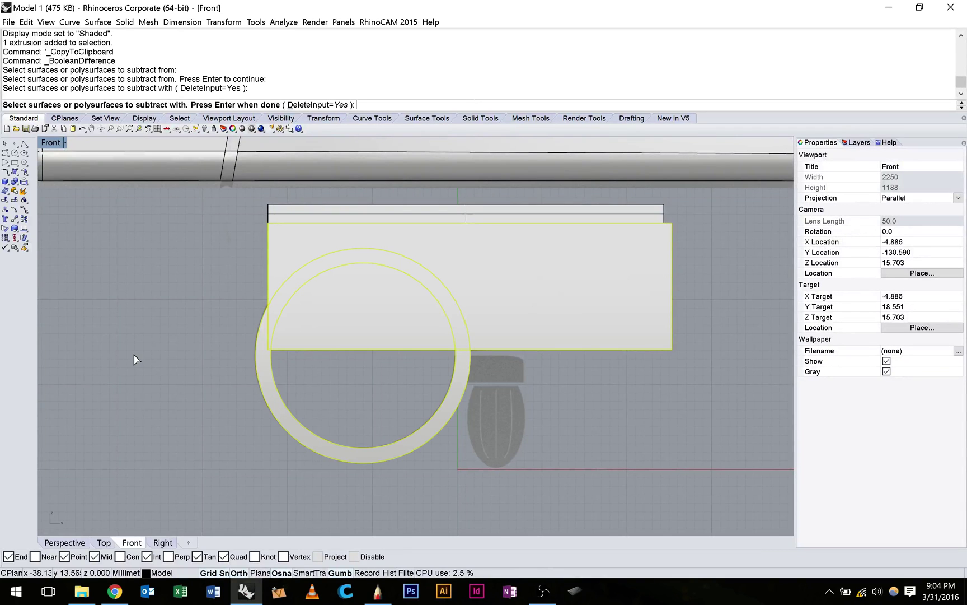
pyautogui.press('Return')
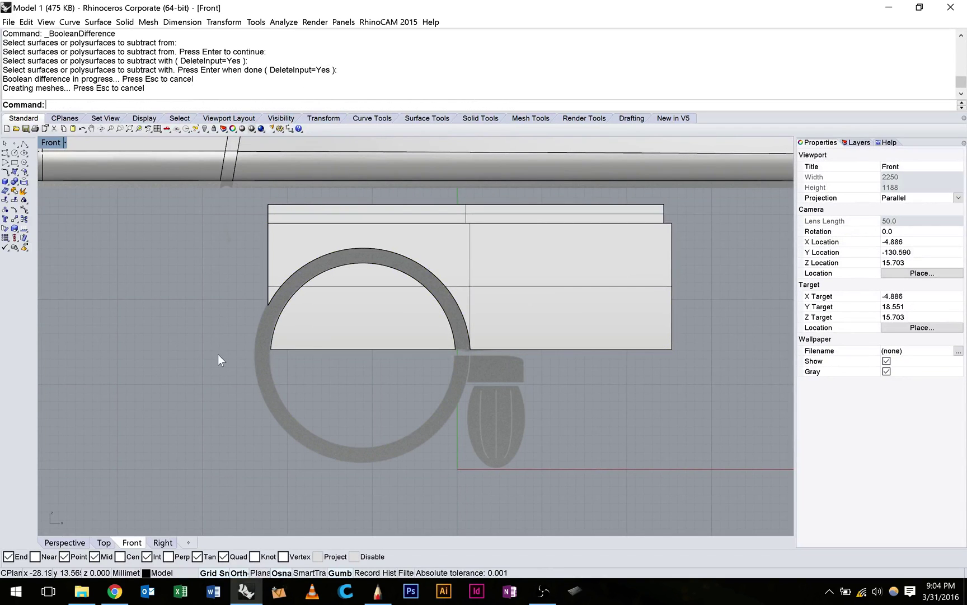
# Step: Delete the leftover half-disc piece of the box inside the ring cutout
pyautogui.moveTo(247, 354); pyautogui.dragTo(222, 369, button='right')
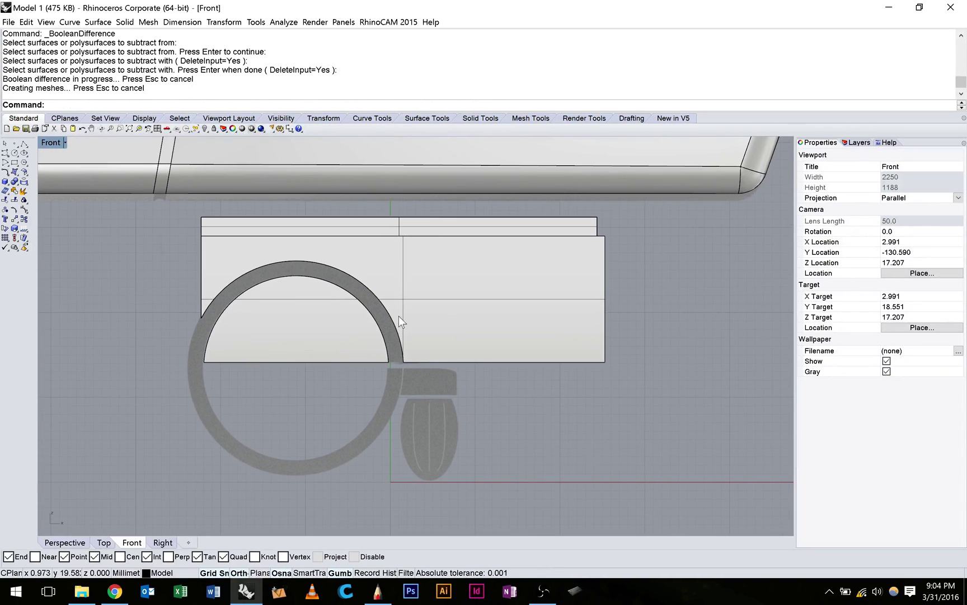
pyautogui.click(284, 271)
pyautogui.press('Delete')
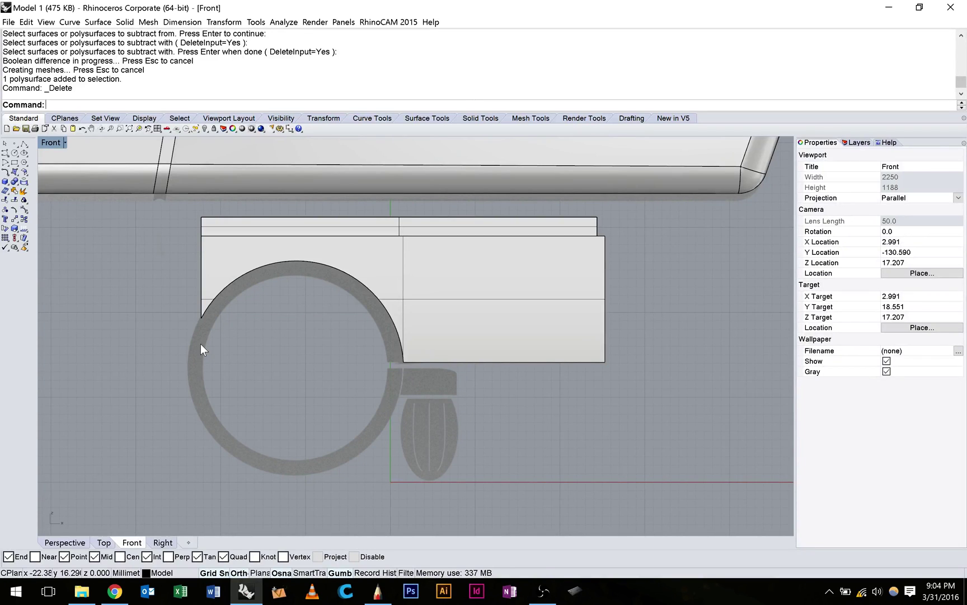
# Step: Paste the copied clamp ring back in place and return the front view to Wireframe display
pyautogui.click(27, 22)
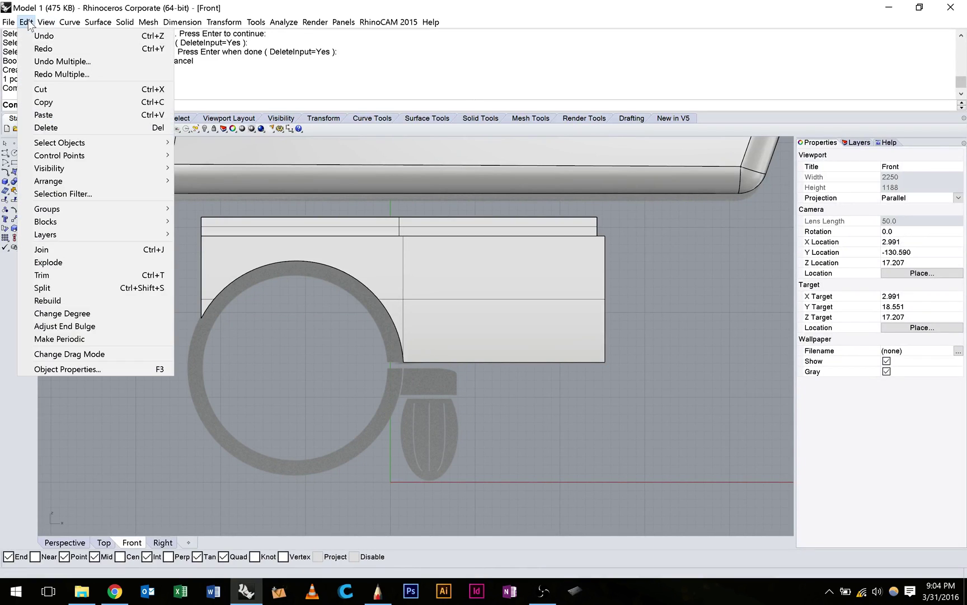
pyautogui.click(44, 115)
pyautogui.press('Escape')
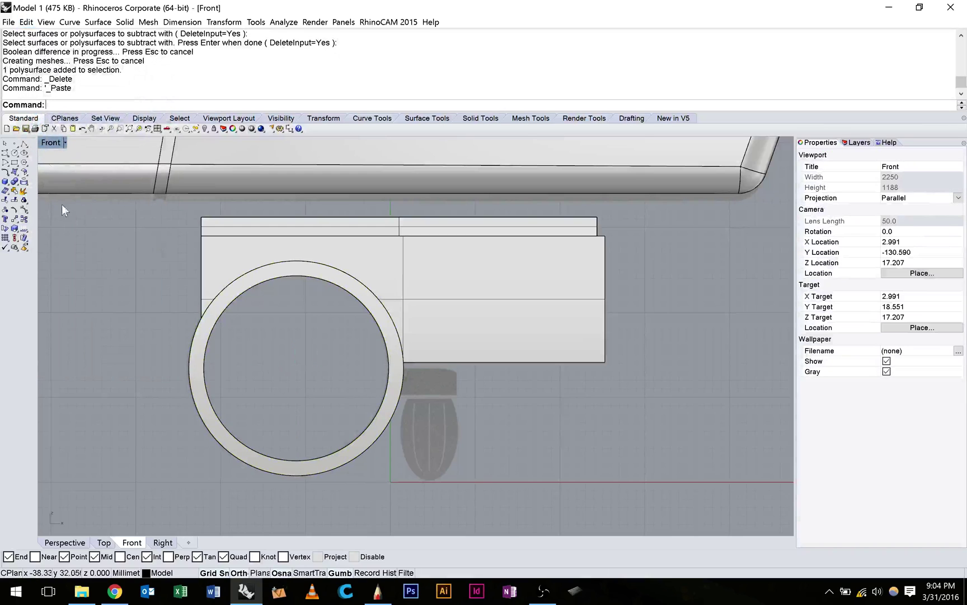
pyautogui.rightClick(44, 141)
pyautogui.click(66, 160)
# Step: Create a solid cylinder through the connecting body, sized to the small concave cutout between plate and ring, extending to both sides
pyautogui.scroll(4, 489, 253)
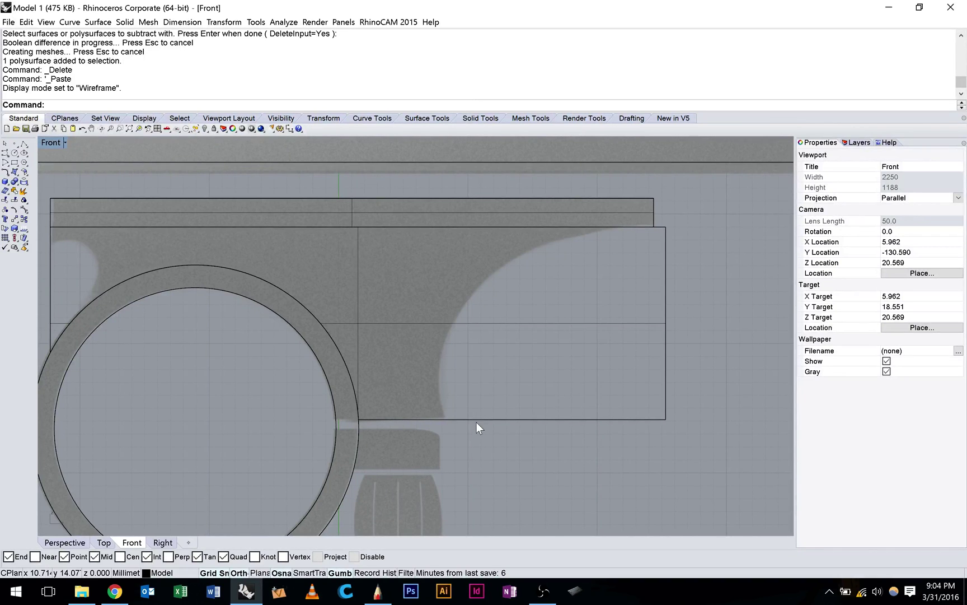
pyautogui.moveTo(476, 423); pyautogui.dragTo(630, 421, button='right')
pyautogui.click(7, 184)
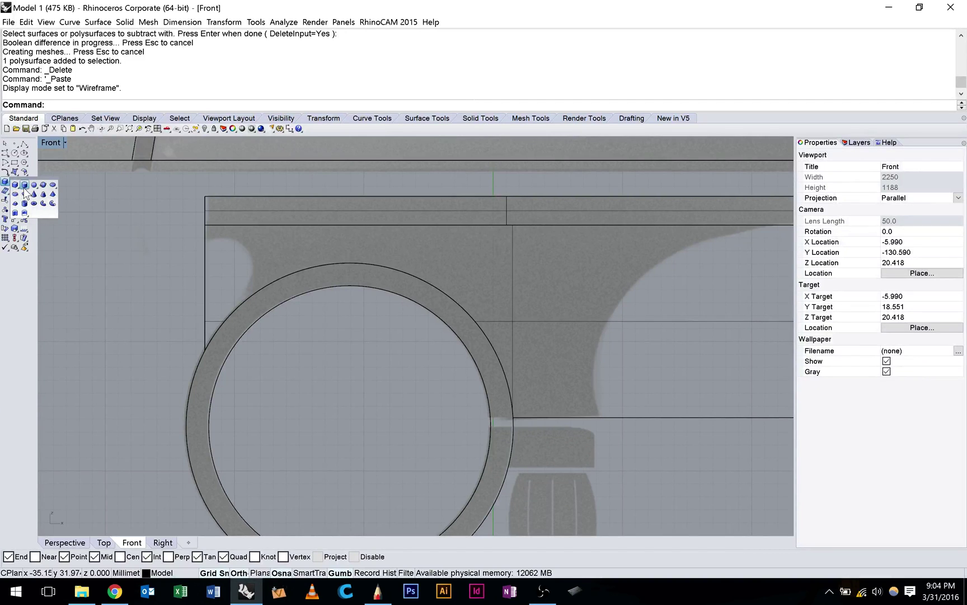
pyautogui.click(24, 185)
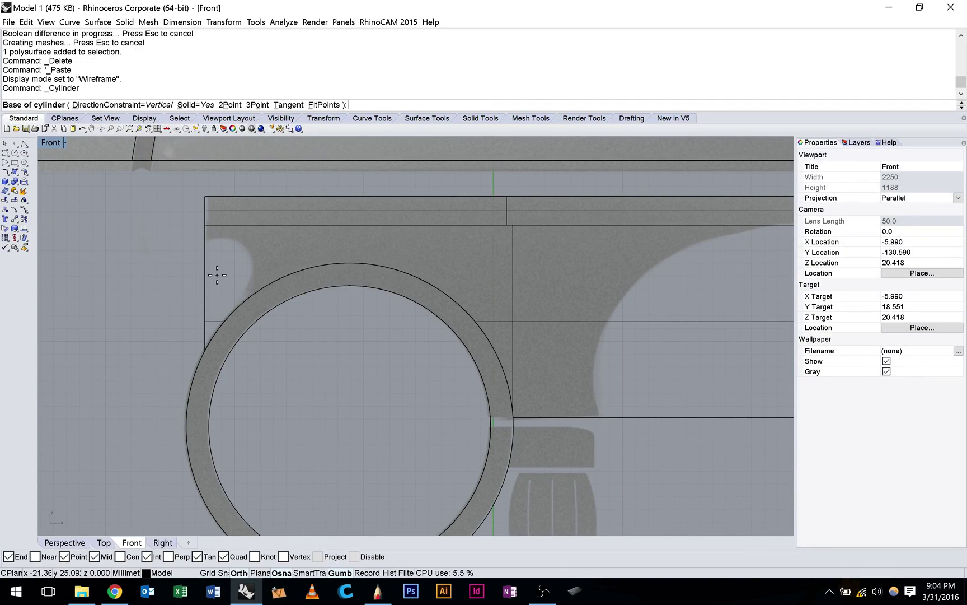
pyautogui.click(217, 275)
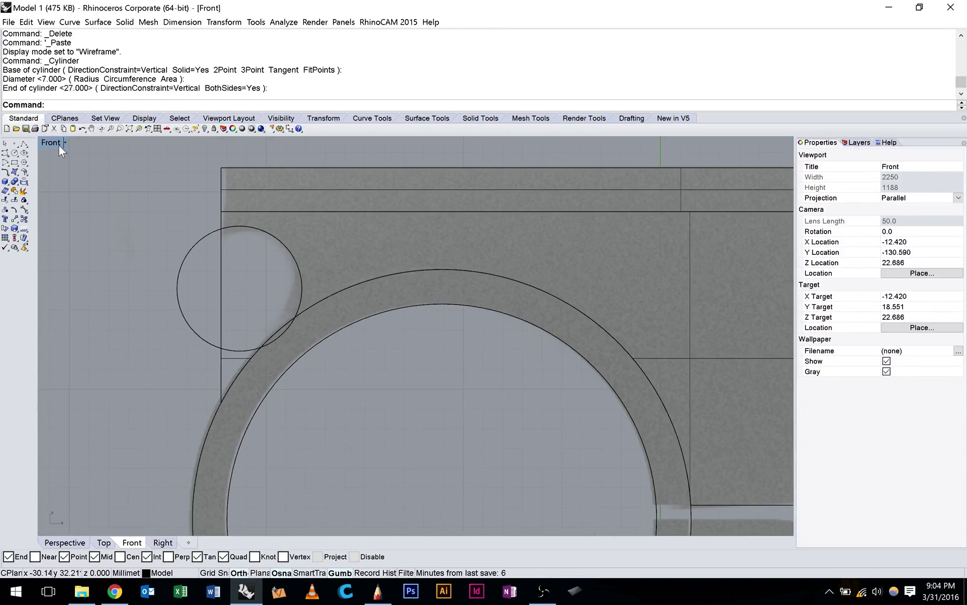
pyautogui.doubleClick(59, 145)
pyautogui.moveTo(450, 227); pyautogui.dragTo(487, 245, button='right')
pyautogui.scroll(-5, 487, 245)
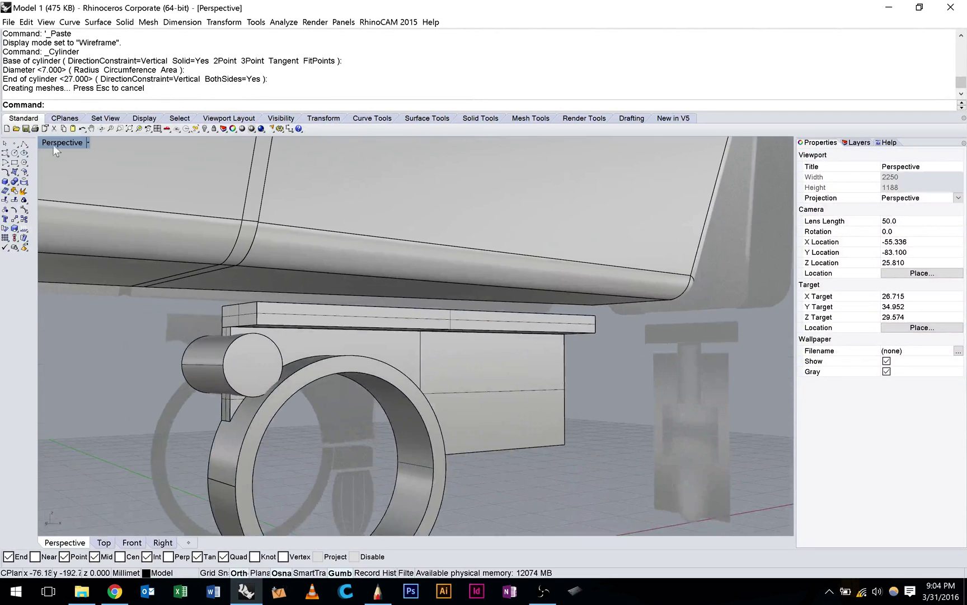
pyautogui.doubleClick(53, 145)
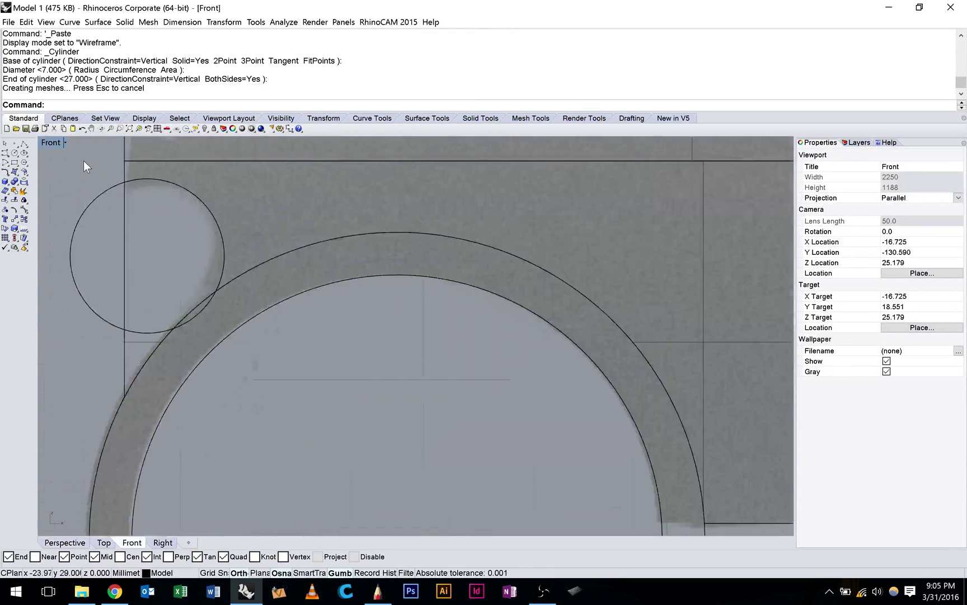
pyautogui.scroll(-8, 84, 163)
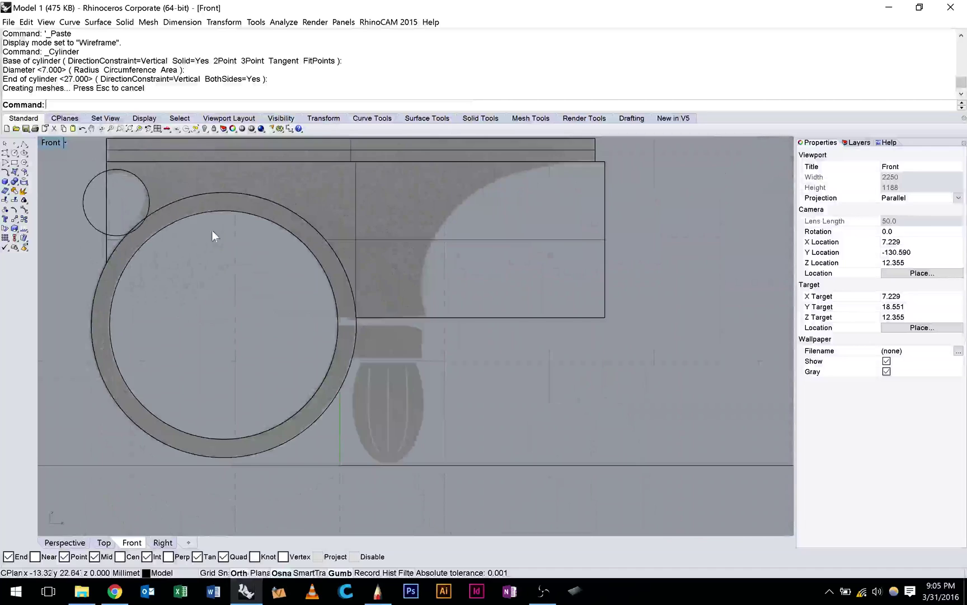
pyautogui.moveTo(237, 237); pyautogui.dragTo(302, 297, button='right')
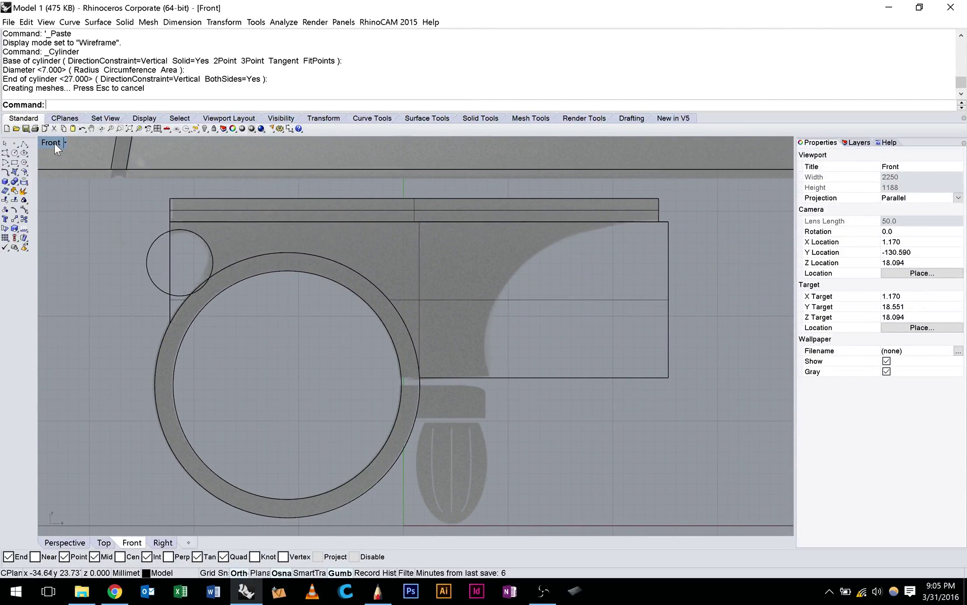
# Step: Shade the front view and subtract the small cylinder from the connecting body with Boolean Difference, keeping DeleteInput set to Yes
pyautogui.hotkey('ctrl', 'alt', 's')
pyautogui.click(18, 185)
pyautogui.click(34, 185)
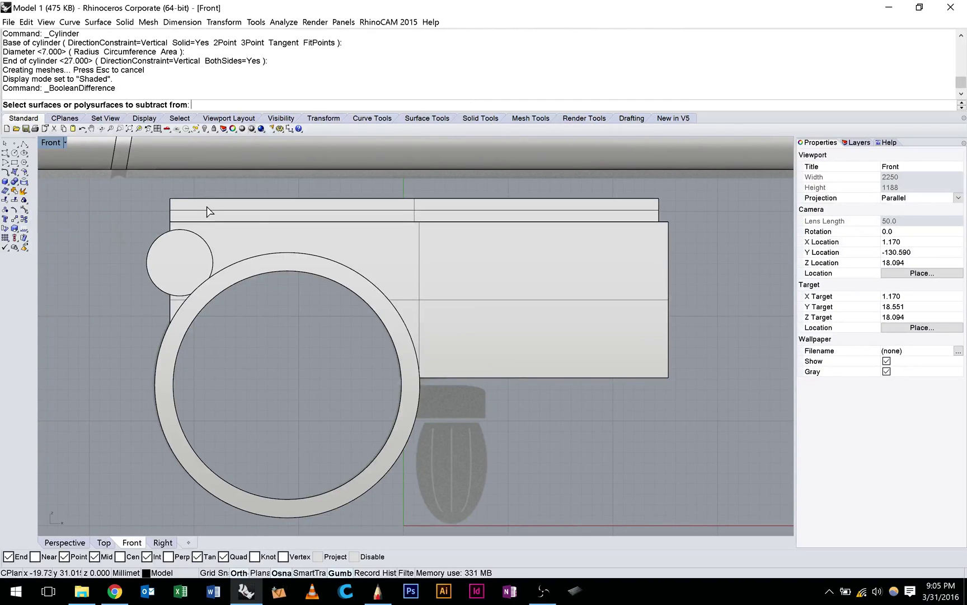
pyautogui.click(174, 238)
pyautogui.press('Return')
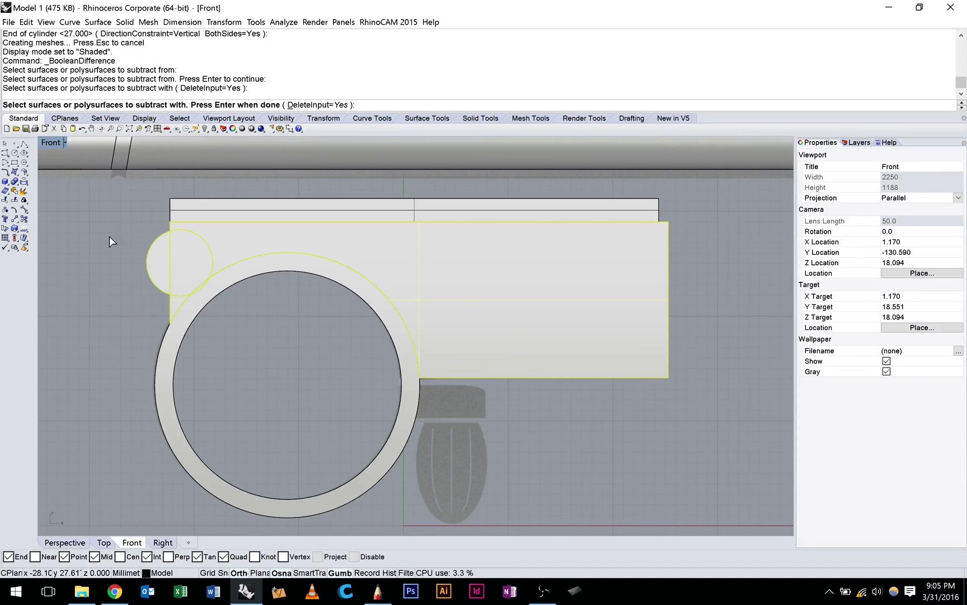
pyautogui.press('Return')
# Step: Delete the leftover sliver of the connecting body below the small concave cutout, beside the clamp ring
pyautogui.scroll(4, 204, 276)
pyautogui.click(160, 319)
pyautogui.press('Delete')
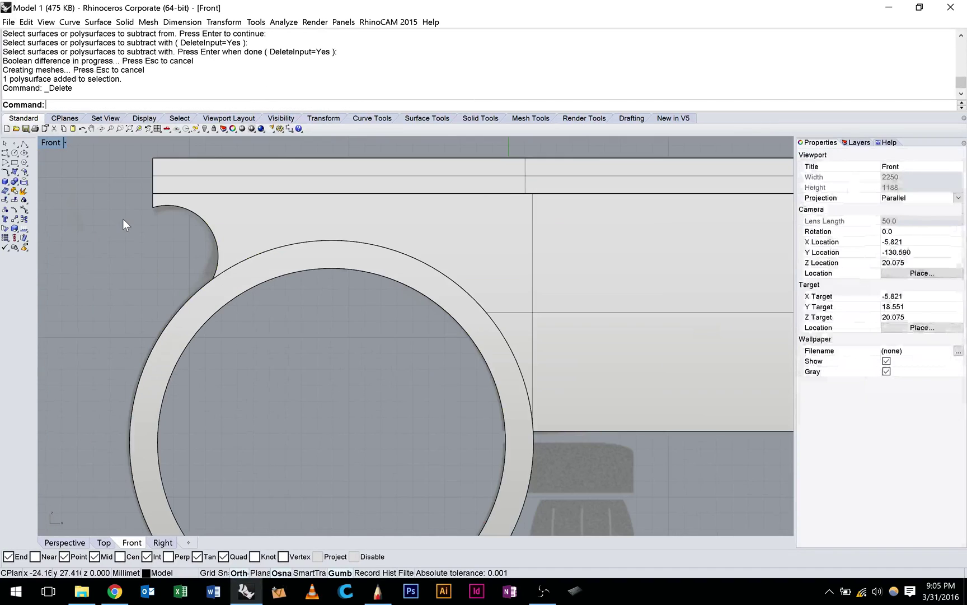
pyautogui.scroll(-6, 126, 220)
pyautogui.moveTo(244, 280); pyautogui.dragTo(227, 294, button='right')
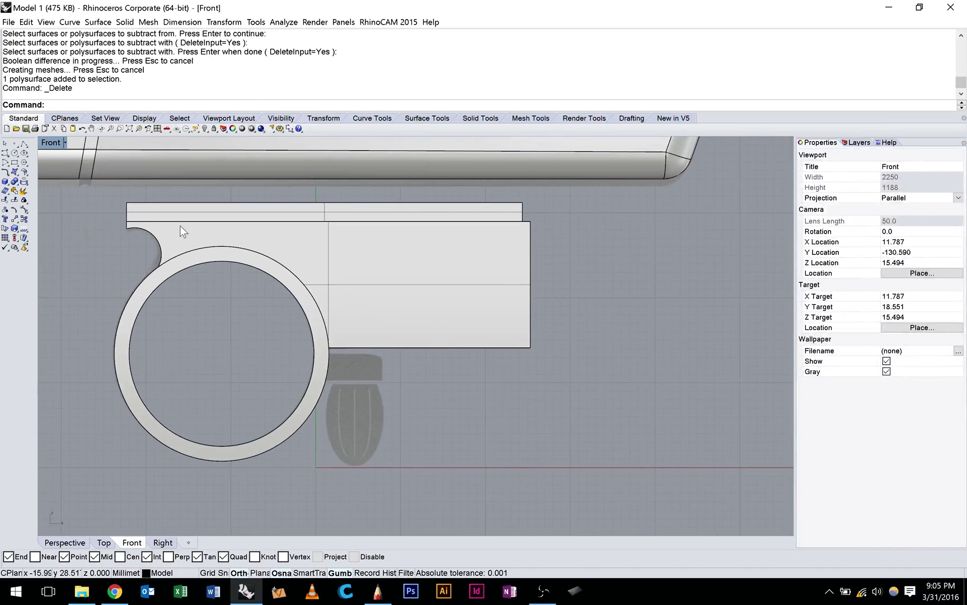
# Step: Return the front view to Wireframe and create a large-curve cutting cylinder, about 38.7 mm in diameter, extending about 6 mm to both sides
pyautogui.click(65, 142)
pyautogui.click(67, 168)
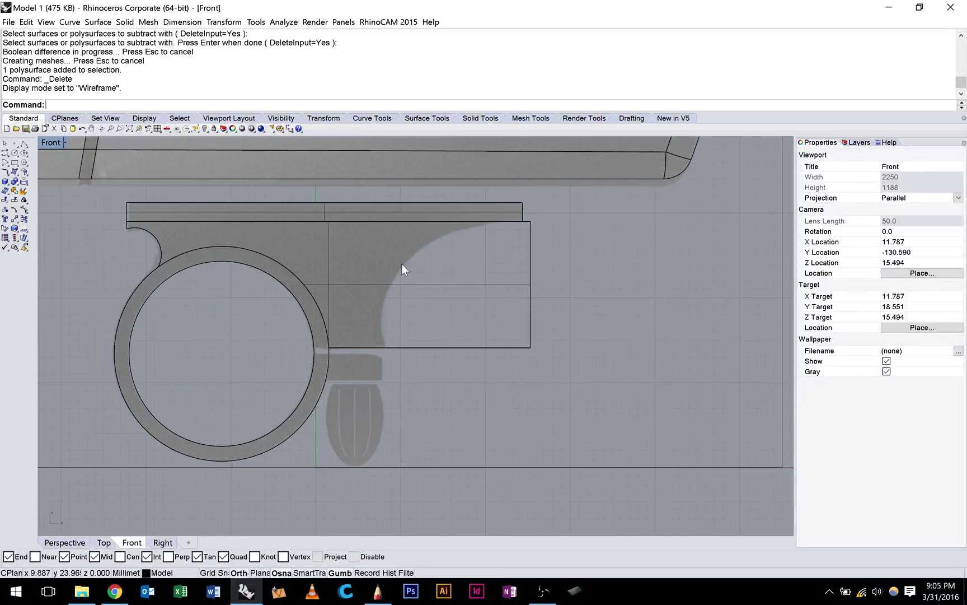
pyautogui.scroll(2, 410, 263)
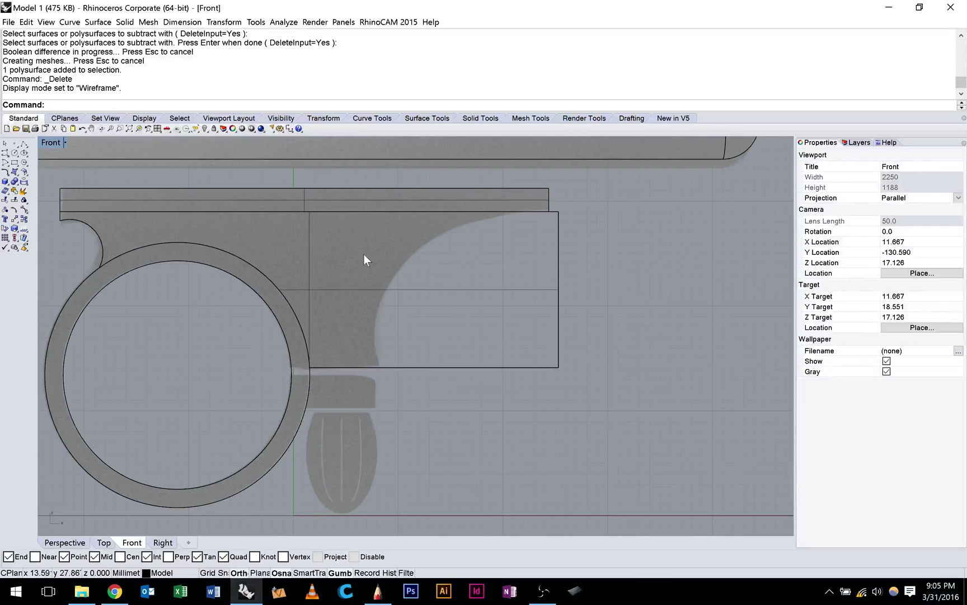
pyautogui.click(5, 182)
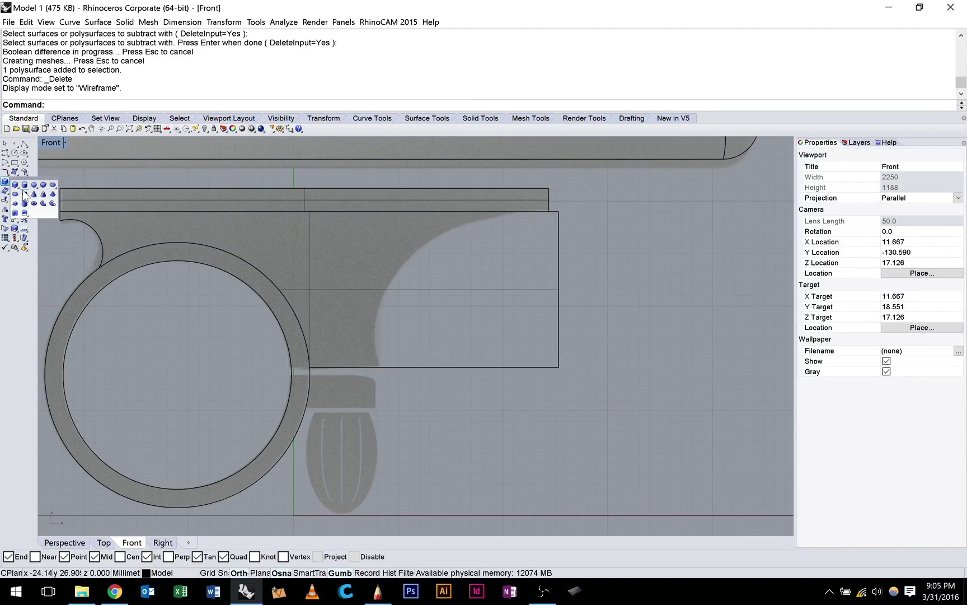
pyautogui.click(25, 194)
pyautogui.click(598, 412)
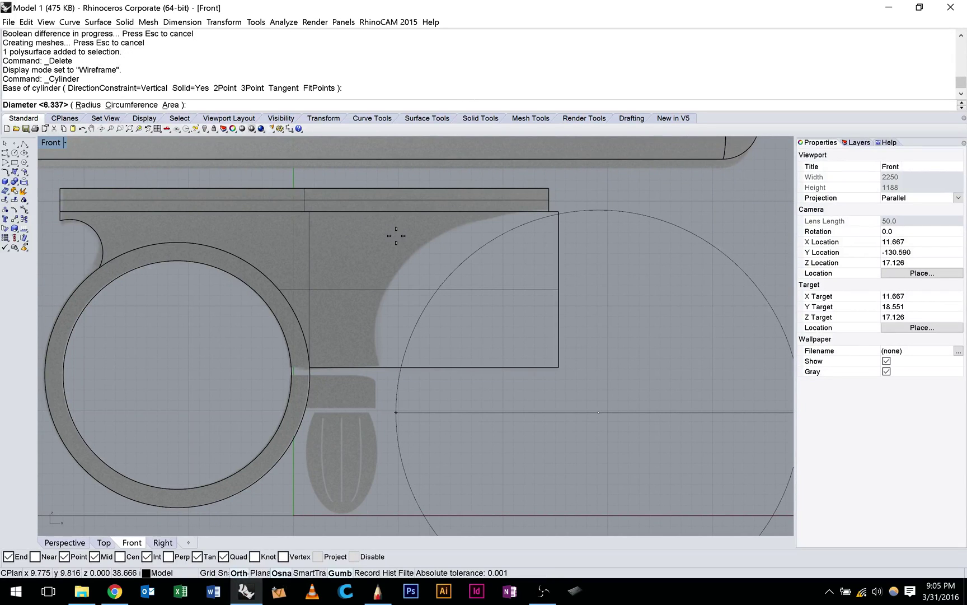
pyautogui.click(397, 236)
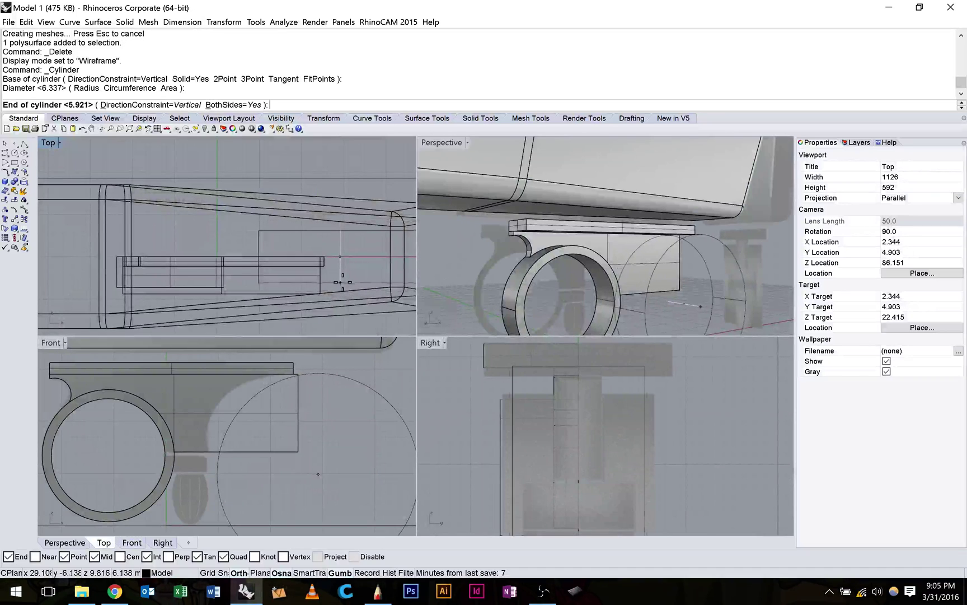
pyautogui.click(343, 282)
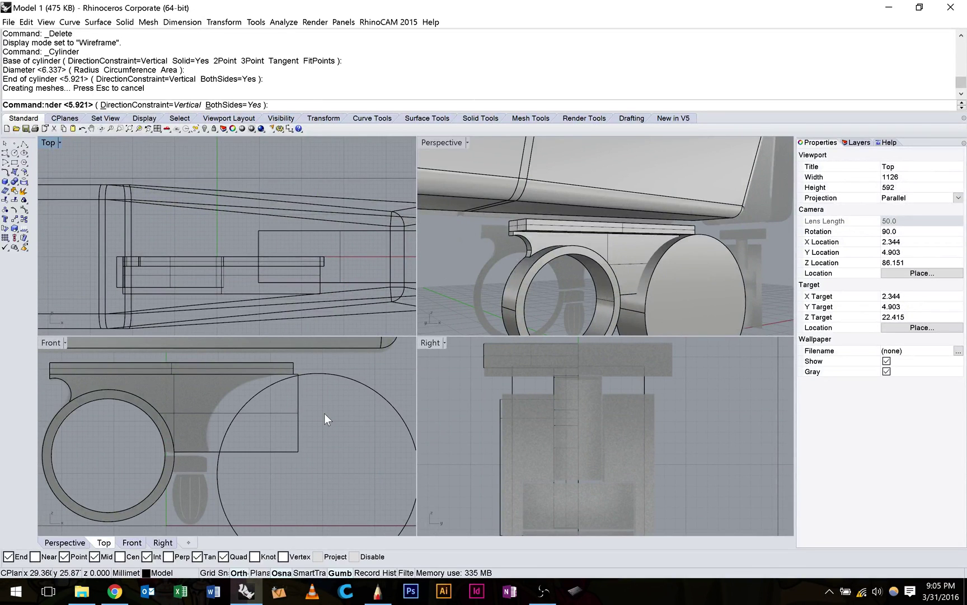
# Step: Move the large cylinder in the front view to line up its edge with the body's large concave curve in the reference image
pyautogui.moveTo(594, 400); pyautogui.dragTo(554, 400)
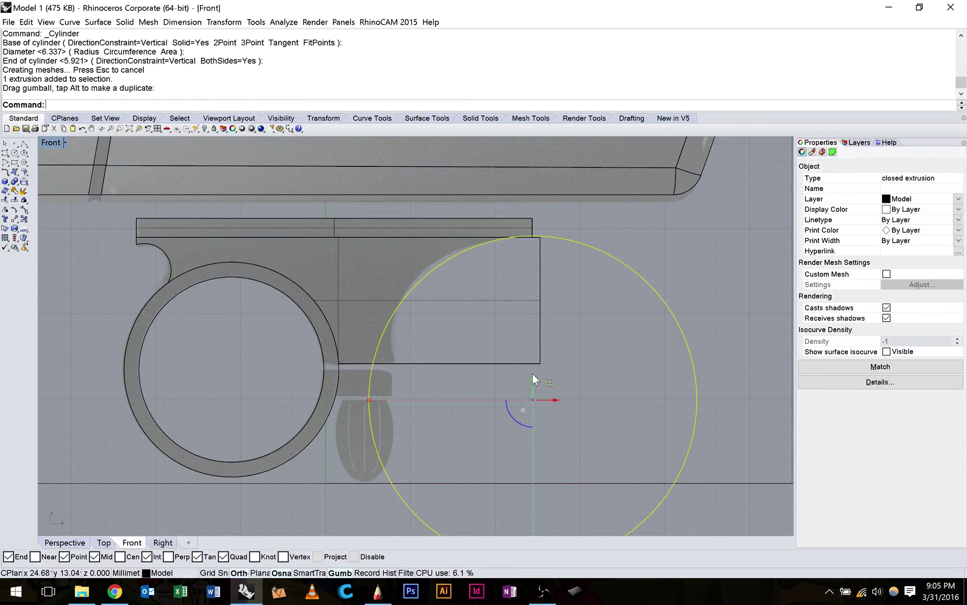
pyautogui.moveTo(532, 373); pyautogui.dragTo(578, 402)
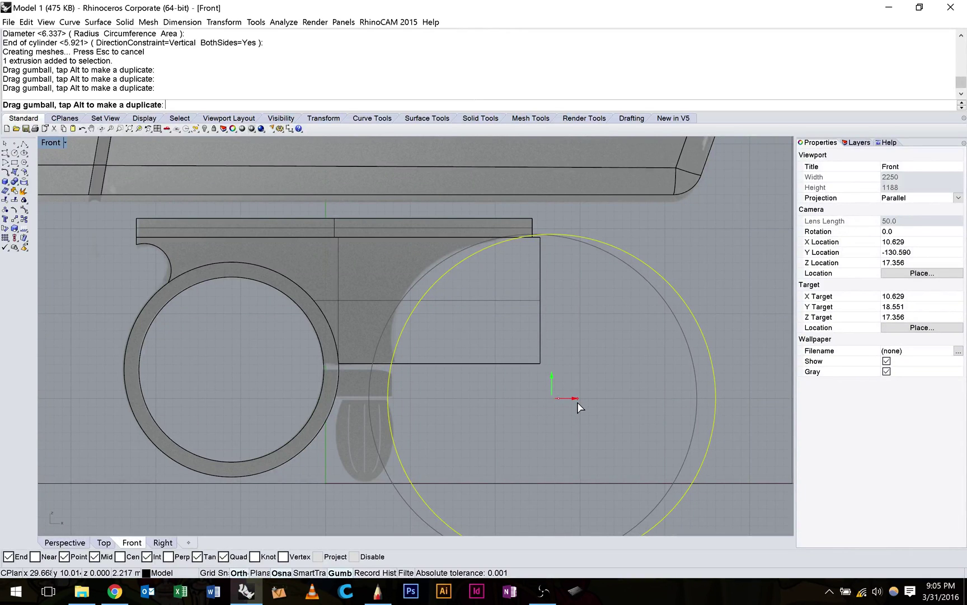
pyautogui.moveTo(577, 402); pyautogui.dragTo(577, 401)
# Step: Flatten the large cylinder vertically into an ellipse with Scale1D, using its lowest point as the origin
pyautogui.write('Sc')
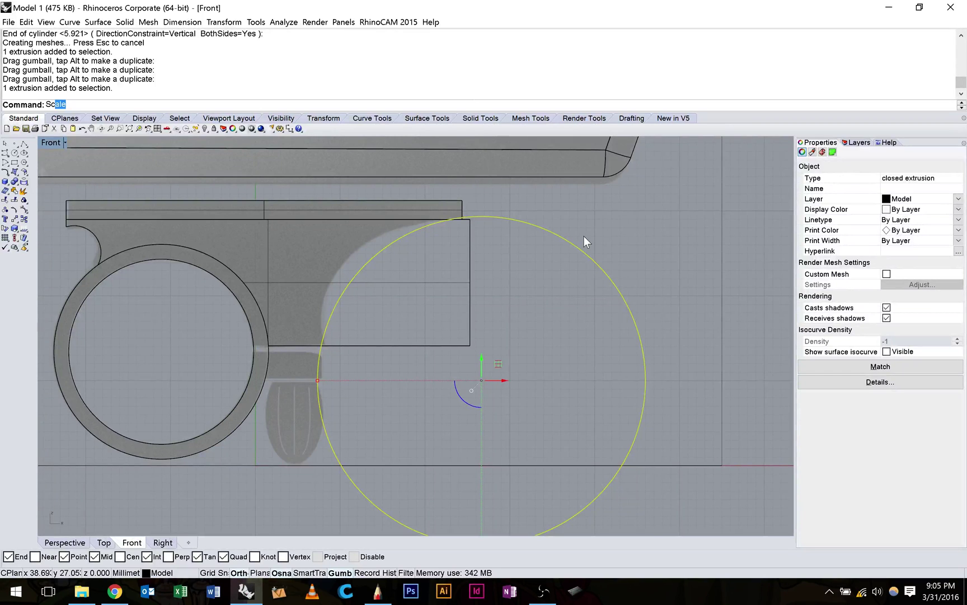
pyautogui.write('ale1D')
pyautogui.press('Return')
pyautogui.scroll(-4, 518, 241)
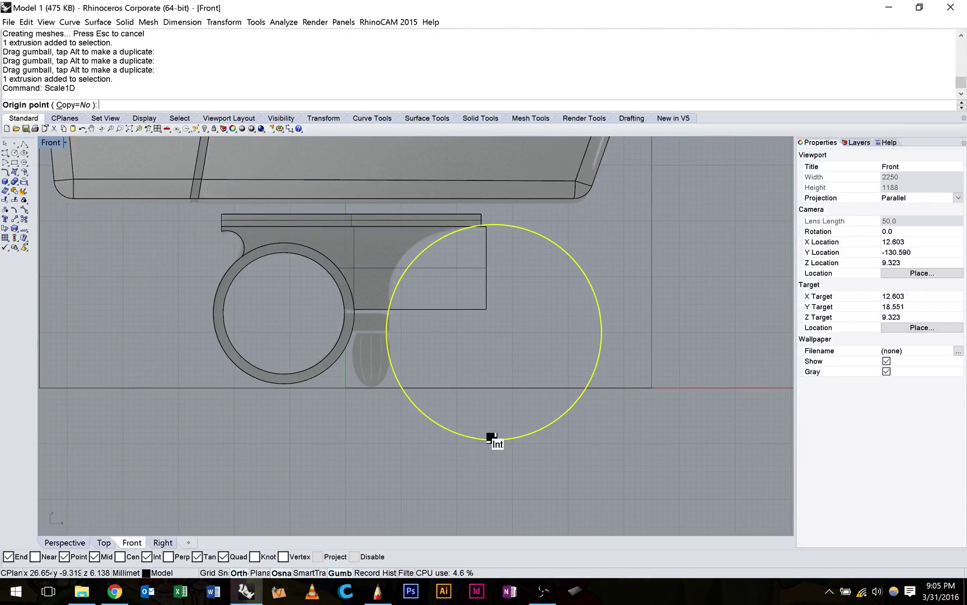
pyautogui.click(492, 437)
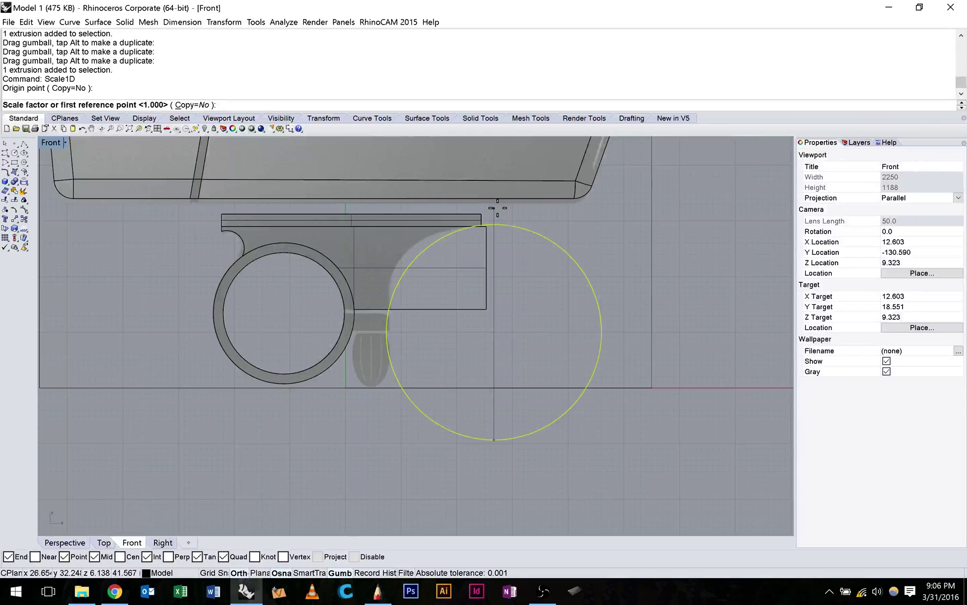
pyautogui.click(497, 208)
pyautogui.click(494, 276)
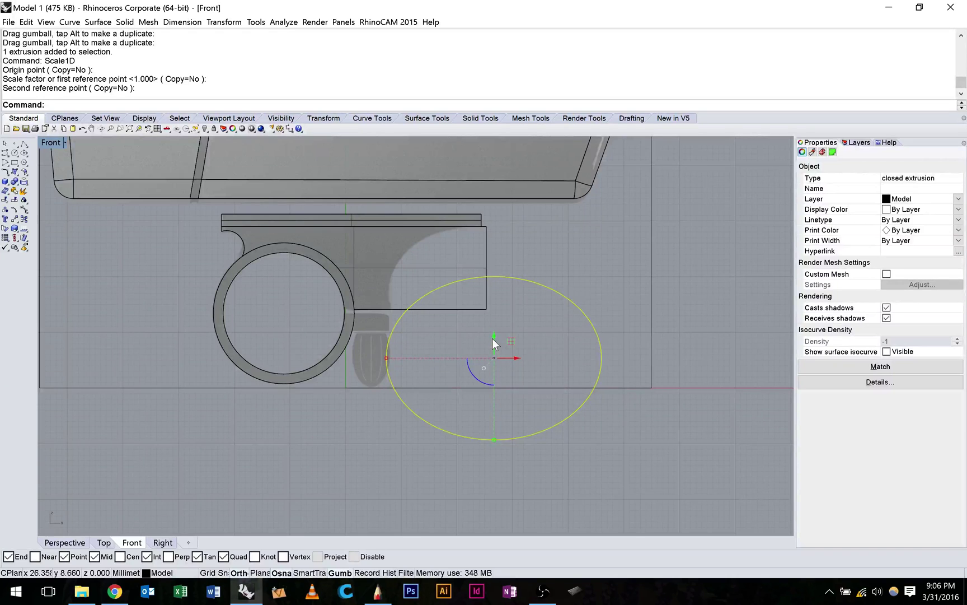
# Step: Move the flattened cylinder up and adjust its position to follow the body's large concave curve in the reference image
pyautogui.moveTo(492, 338); pyautogui.dragTo(493, 284)
pyautogui.scroll(6, 377, 321)
pyautogui.click(617, 285)
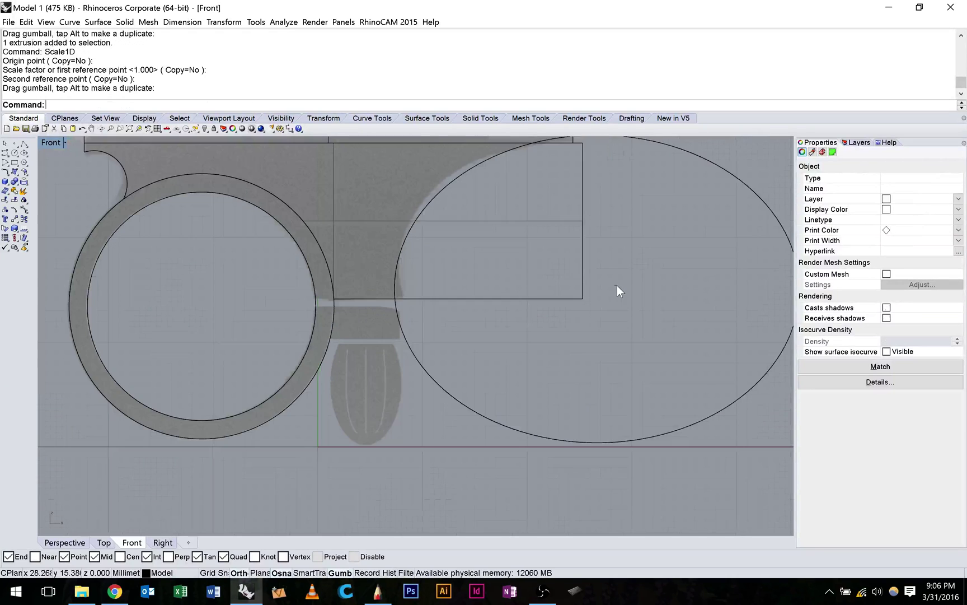
pyautogui.click(700, 160)
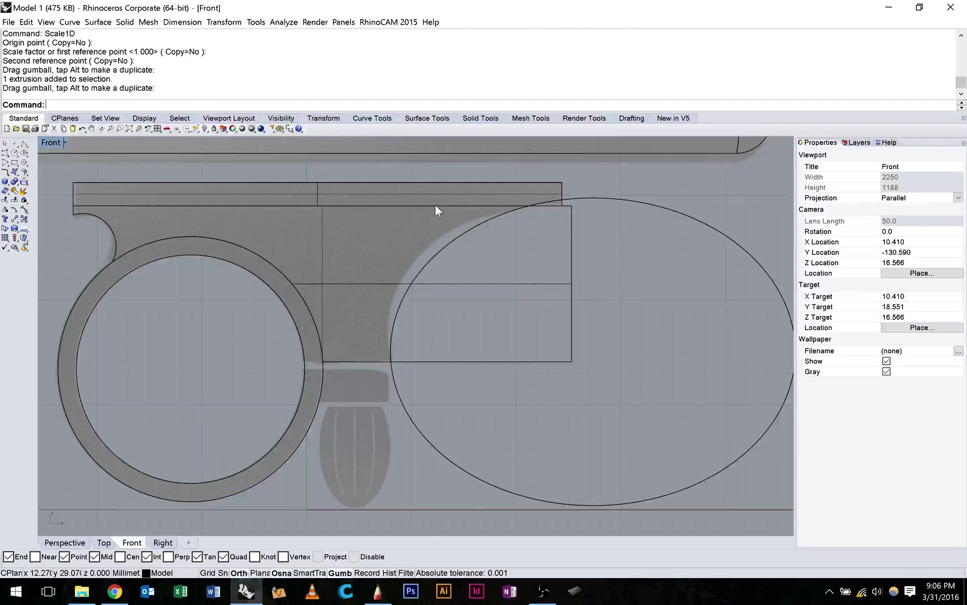
# Step: Subtract the elliptical cylinder from the connecting body with Boolean Difference, keeping DeleteInput set to Yes
pyautogui.click(16, 186)
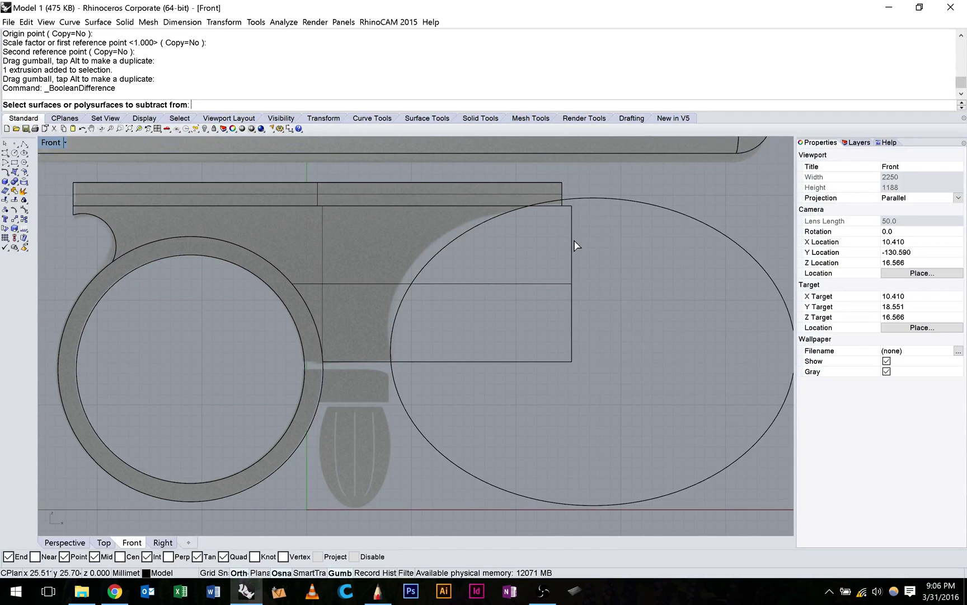
pyautogui.click(575, 245)
pyautogui.press('Return')
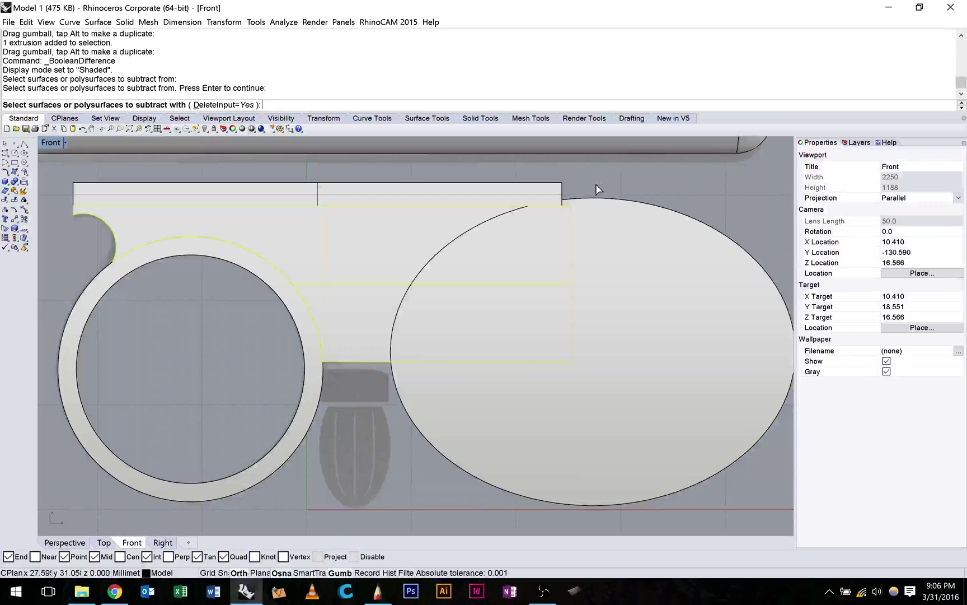
pyautogui.click(608, 212)
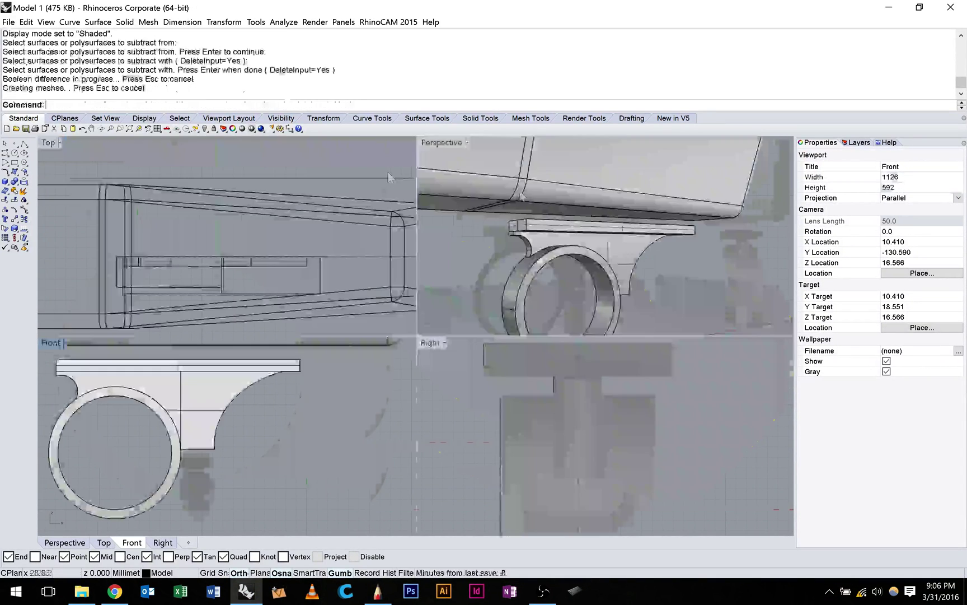
# Step: Inspect the large curved cut in the perspective view and set the front view back to Wireframe display
pyautogui.moveTo(521, 196); pyautogui.dragTo(483, 222, button='right')
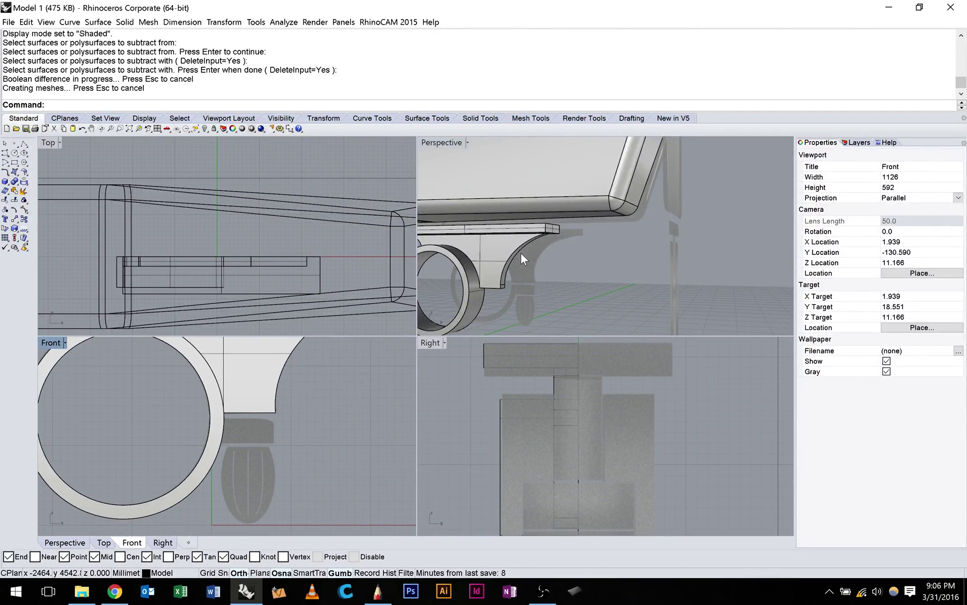
pyautogui.scroll(3, 521, 252)
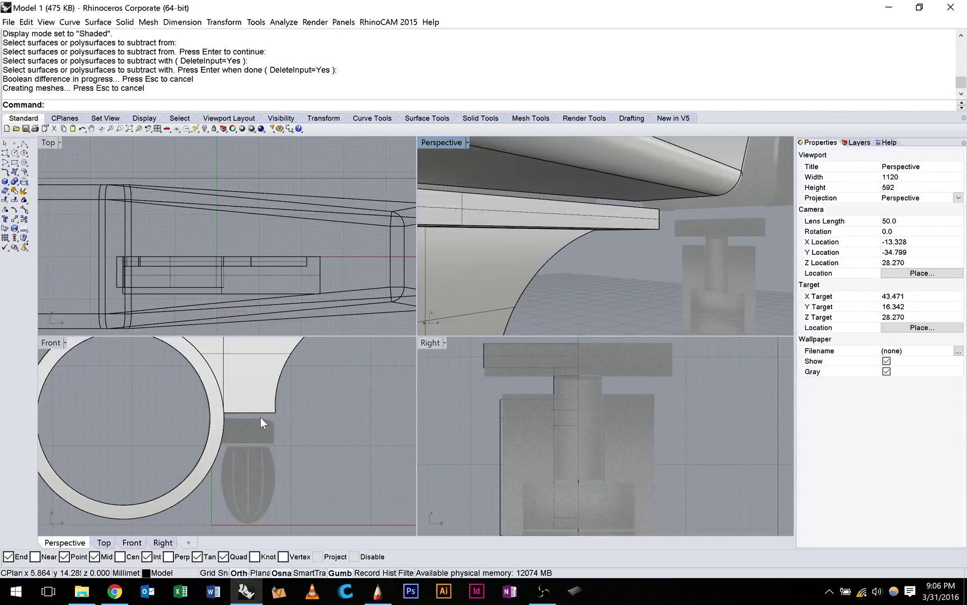
pyautogui.click(65, 343)
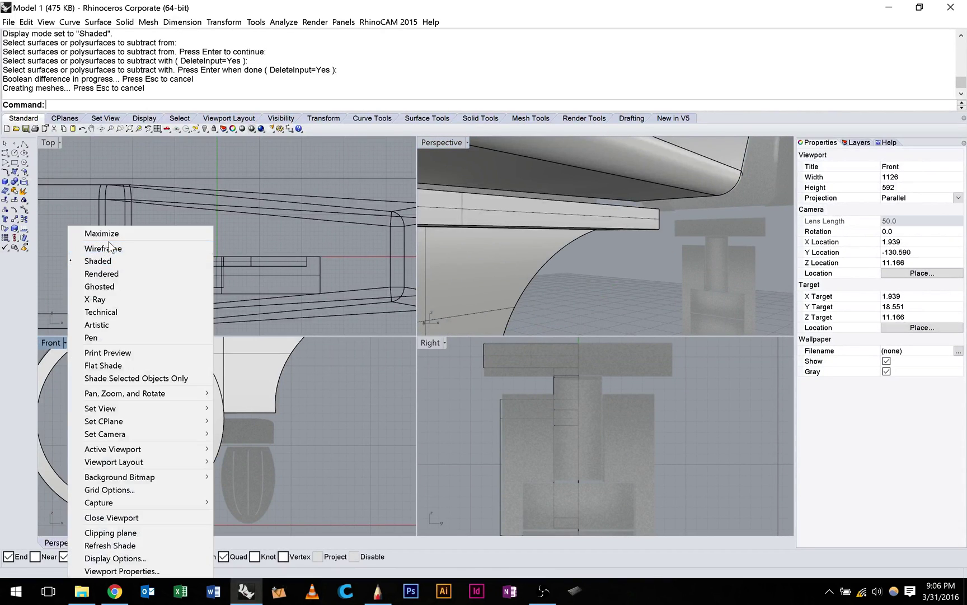
pyautogui.click(121, 250)
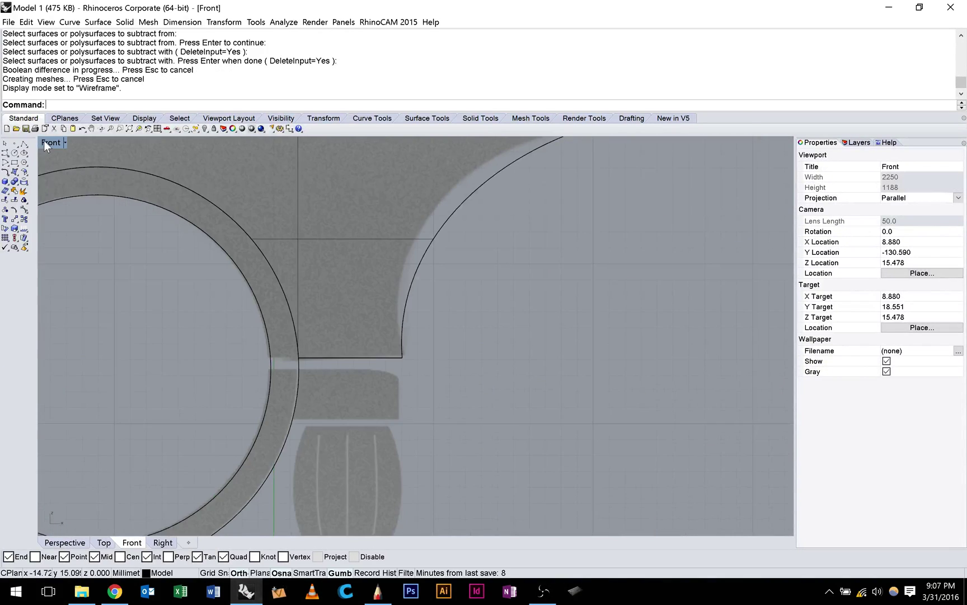
# Step: Turn on grid snap and create a small solid cylinder in the top view beside the mount, extending to both sides
pyautogui.doubleClick(43, 141)
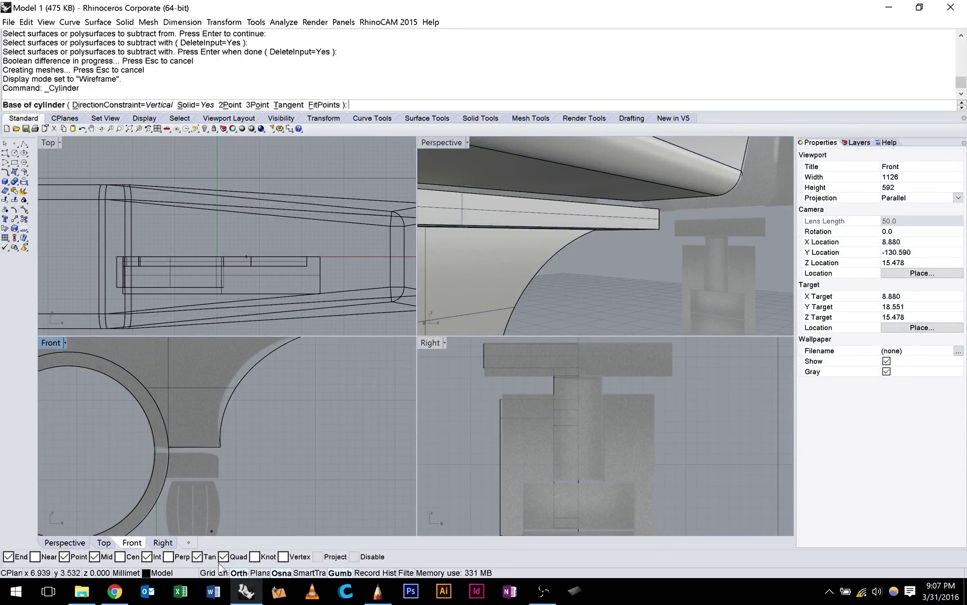
pyautogui.click(218, 572)
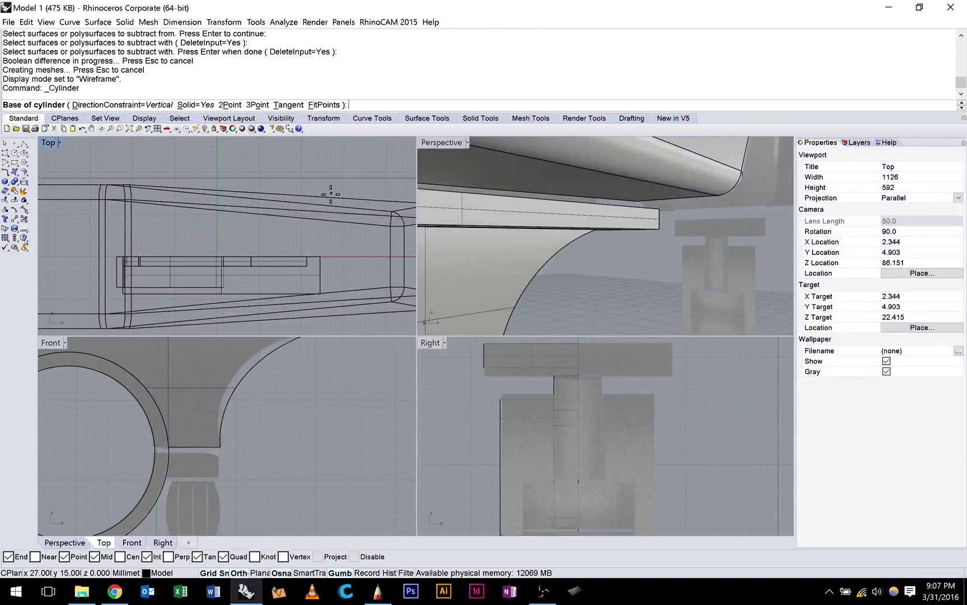
pyautogui.click(330, 193)
pyautogui.scroll(-4, 306, 317)
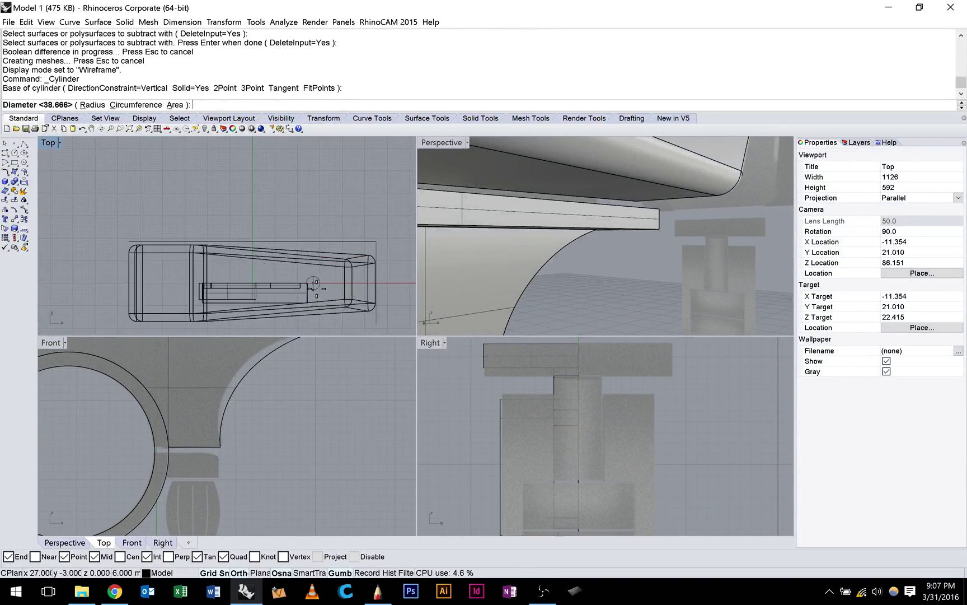
pyautogui.scroll(-6, 285, 420)
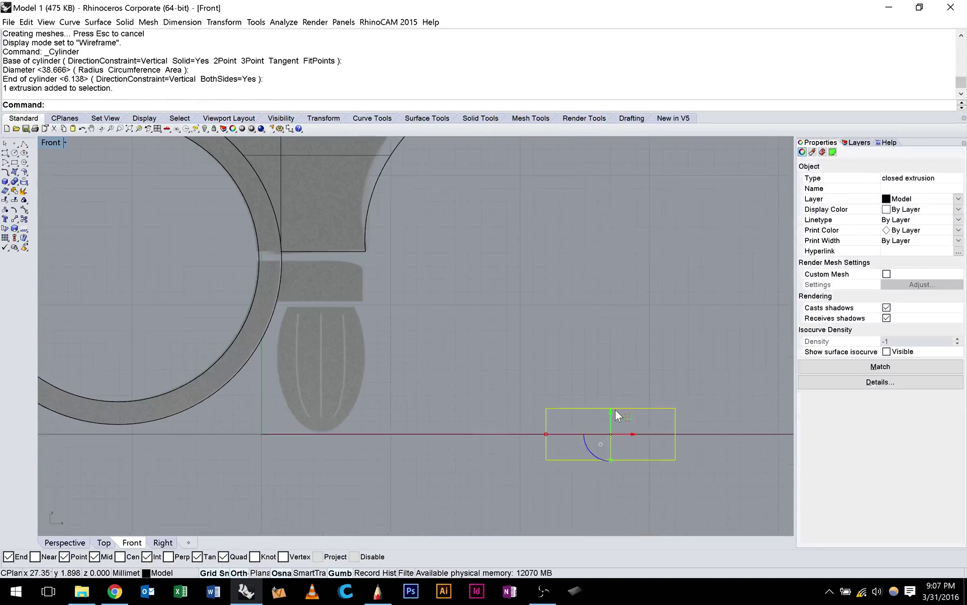
# Step: Move the small cylinder onto the collar above the thumb-screw knob and scale it down uniformly from its lower corner to fit the reference
pyautogui.moveTo(616, 409); pyautogui.dragTo(631, 268)
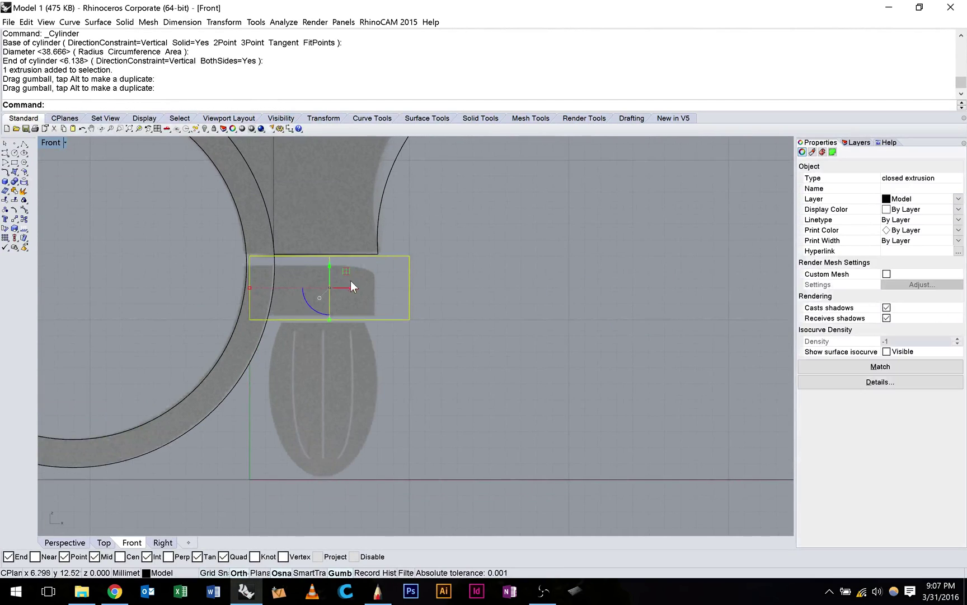
pyautogui.moveTo(347, 288); pyautogui.dragTo(342, 292)
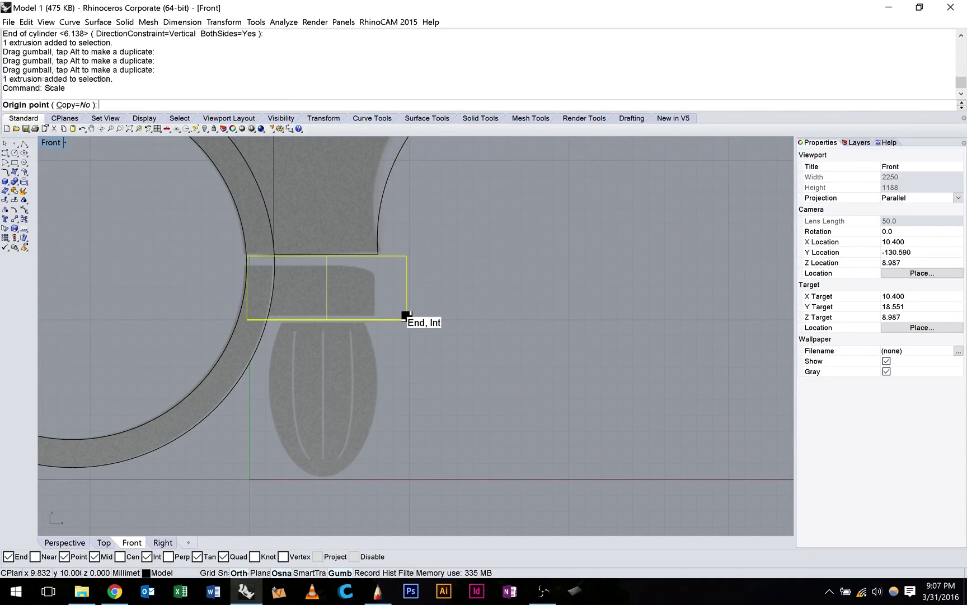
pyautogui.click(407, 319)
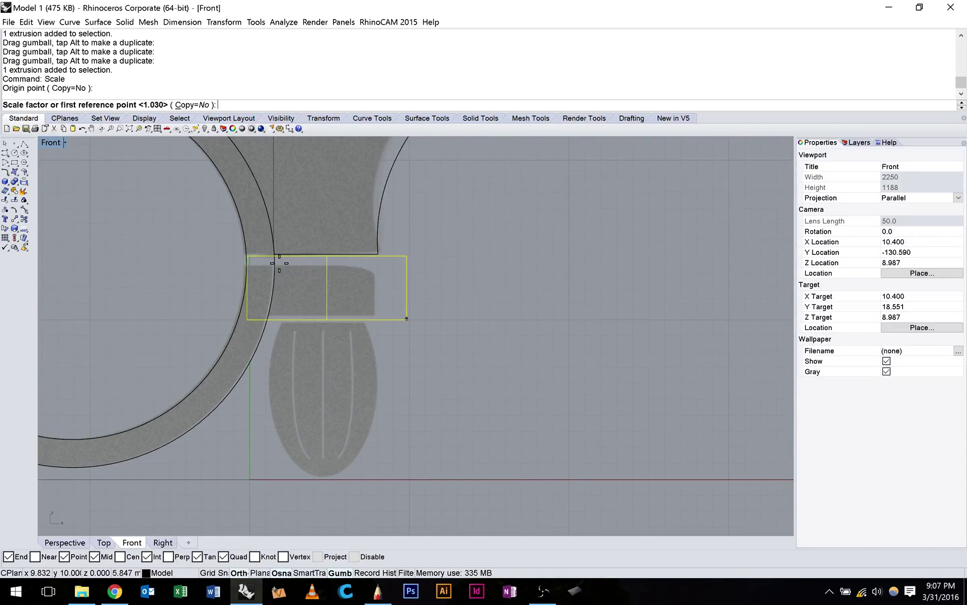
pyautogui.click(247, 256)
pyautogui.click(280, 263)
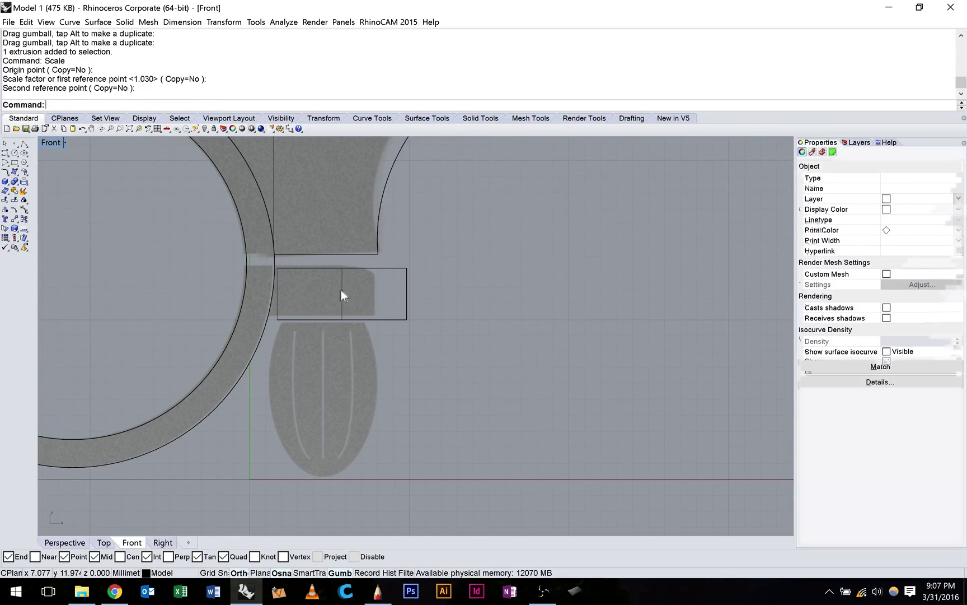
pyautogui.click(343, 290)
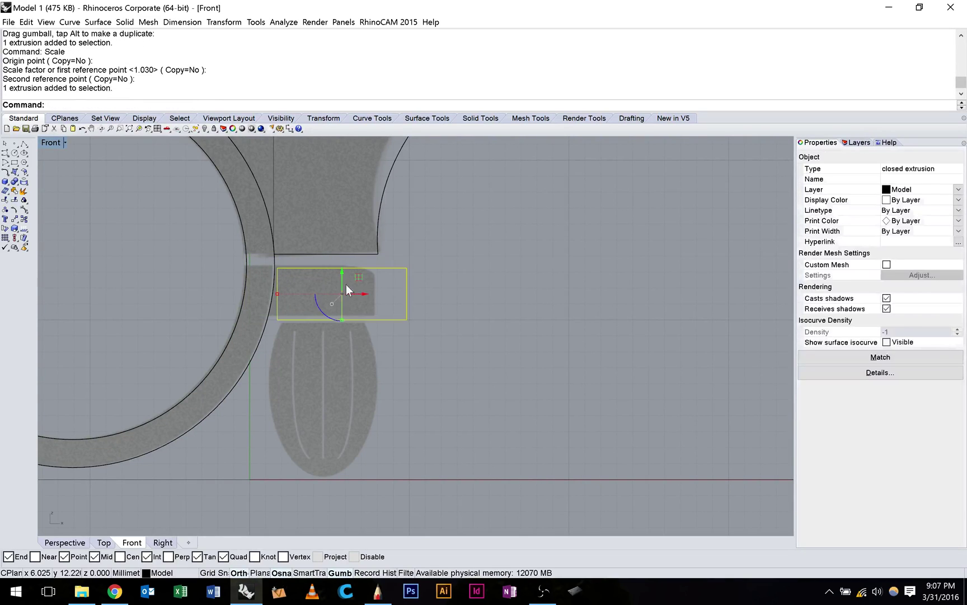
pyautogui.press('Escape')
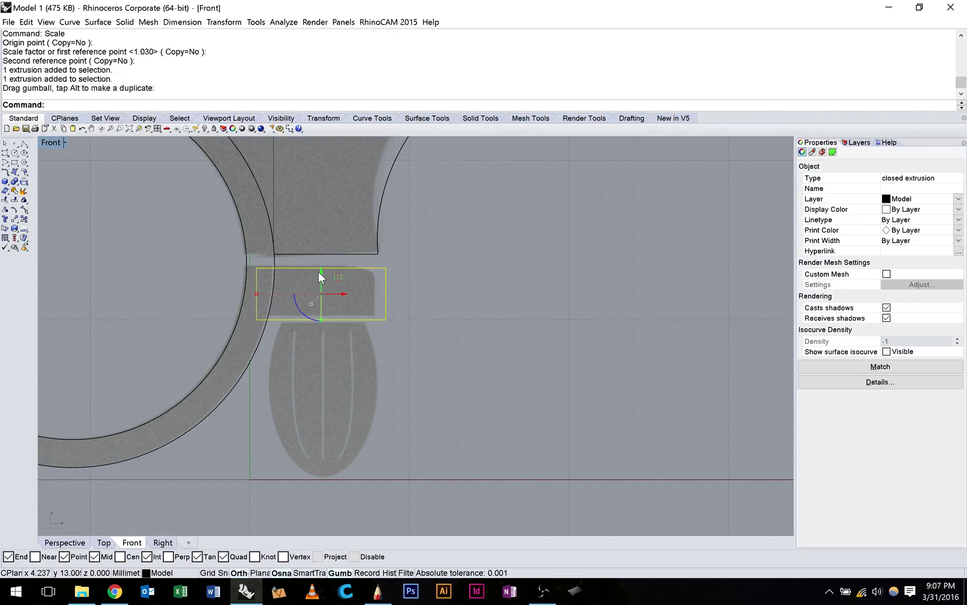
# Step: Move the small cylinder up and sideways so it lines up with the collar in the front reference image
pyautogui.moveTo(322, 272); pyautogui.dragTo(322, 268)
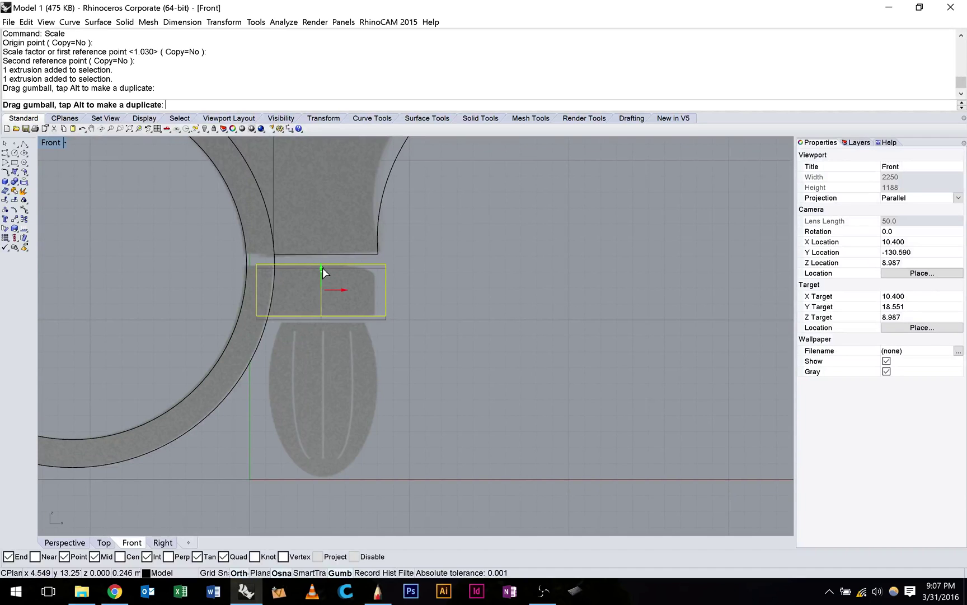
pyautogui.moveTo(277, 283); pyautogui.dragTo(260, 283)
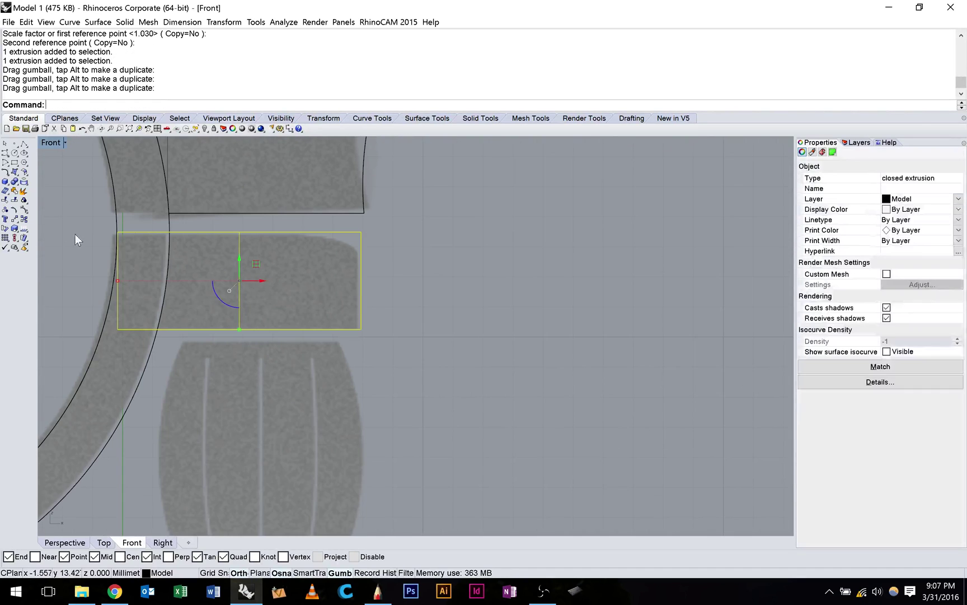
pyautogui.moveTo(98, 238); pyautogui.dragTo(218, 261, button='right')
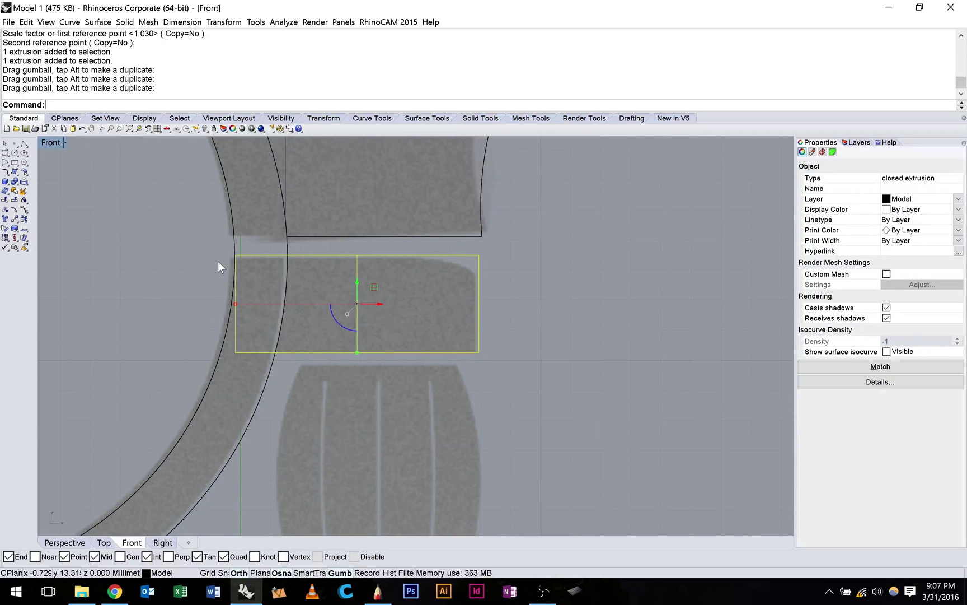
pyautogui.hotkey('ctrl', 'm')
pyautogui.click(627, 237)
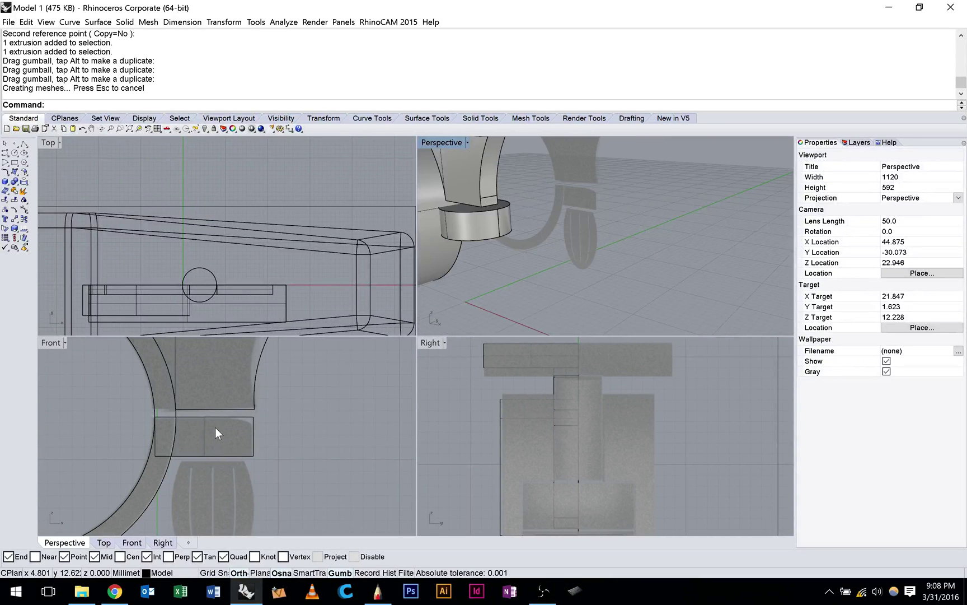
# Step: Duplicate the collar cylinder and move the copy straight up to sit at the lower end of the connecting body
pyautogui.click(230, 417)
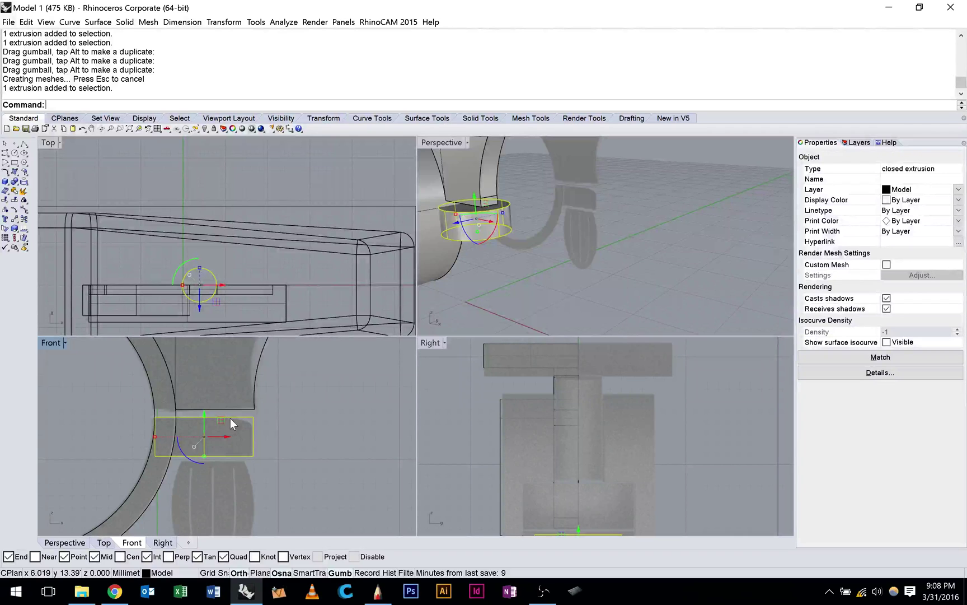
pyautogui.hotkey('ctrl', 'c')
pyautogui.hotkey('ctrl', 'v')
pyautogui.moveTo(204, 414); pyautogui.dragTo(203, 366)
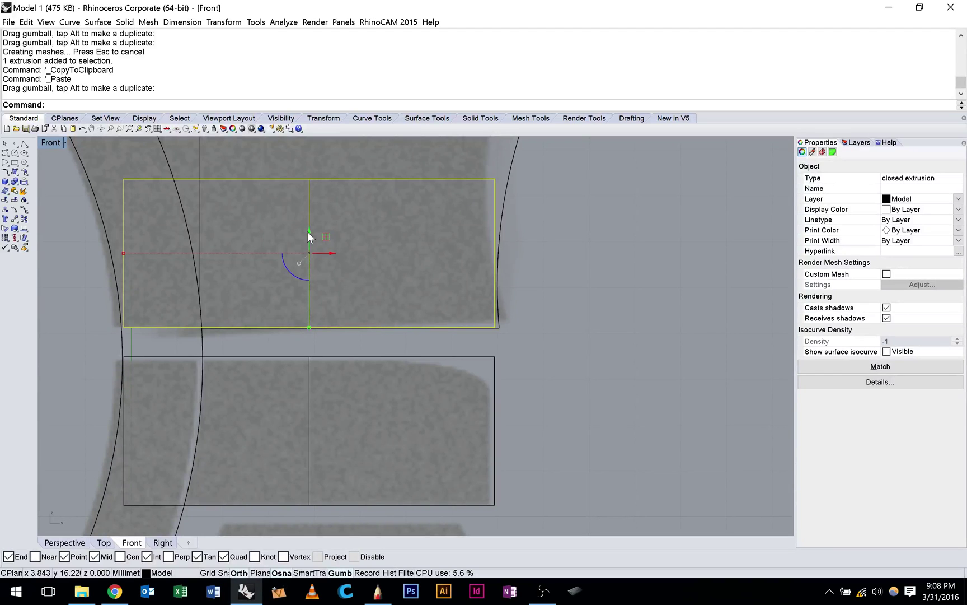
pyautogui.scroll(-14, 568, 345)
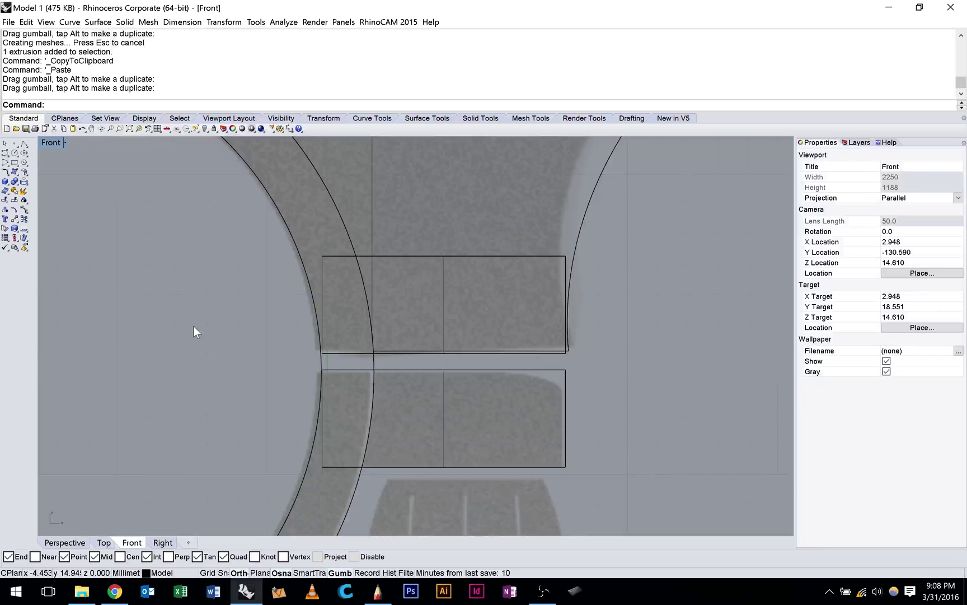
# Step: Select the plate, connecting body, clamp ring and both collar cylinders, and join them with Boolean Union
pyautogui.scroll(-2, 194, 326)
pyautogui.moveTo(248, 323)
pyautogui.mouseDown(button='right')
pyautogui.moveTo(162, 363)
pyautogui.moveTo(248, 335)
pyautogui.mouseUp(button='right')
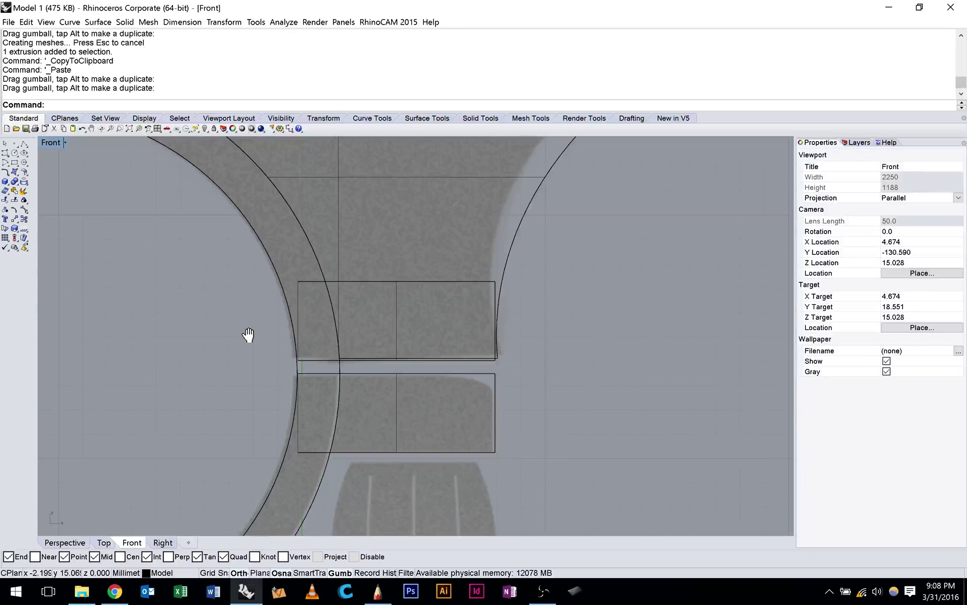
pyautogui.scroll(-14, 306, 290)
pyautogui.moveTo(417, 296); pyautogui.dragTo(417, 337, button='right')
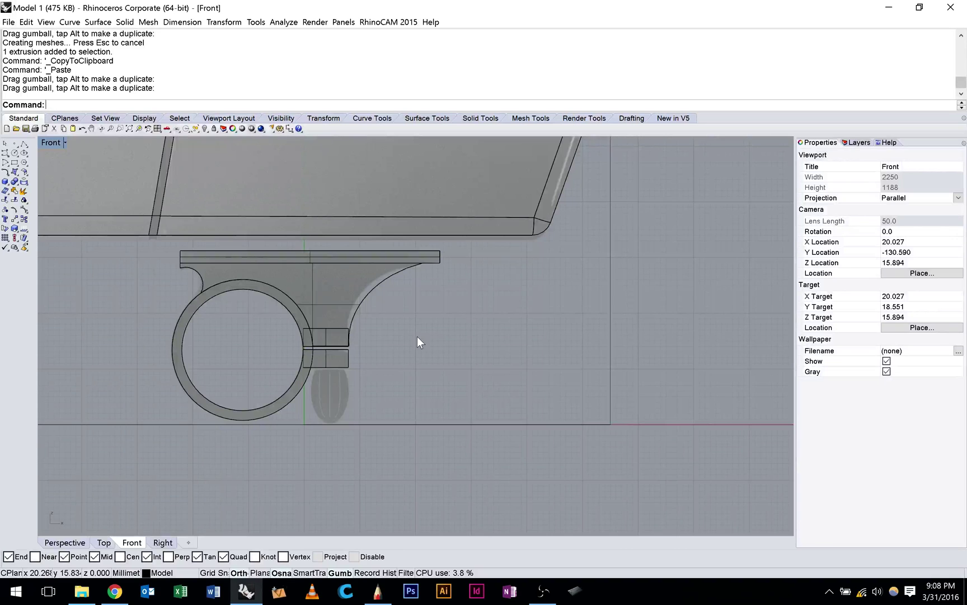
pyautogui.scroll(2, 418, 337)
pyautogui.moveTo(417, 337); pyautogui.dragTo(581, 342, button='right')
pyautogui.moveTo(633, 477); pyautogui.dragTo(232, 231)
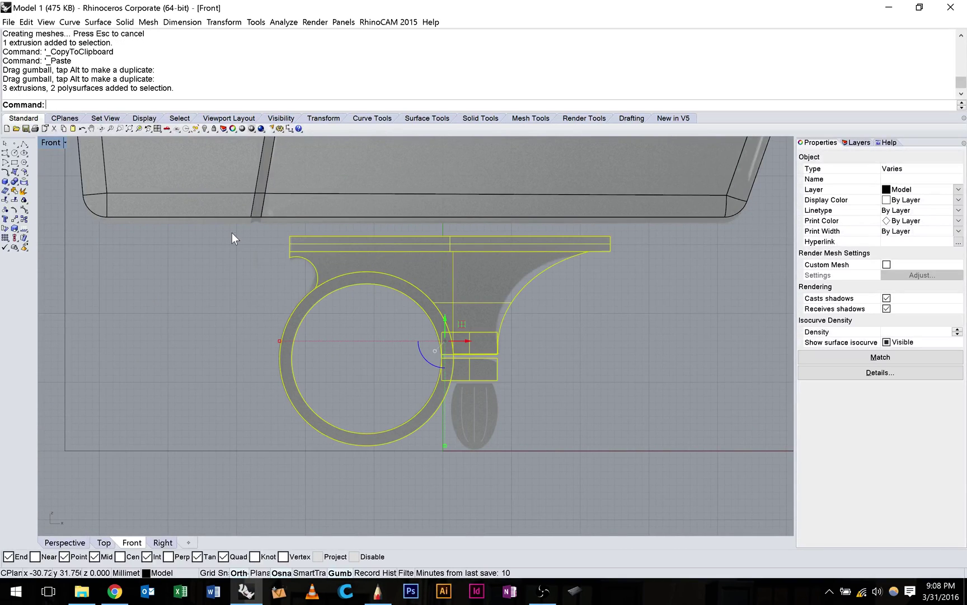
pyautogui.click(14, 182)
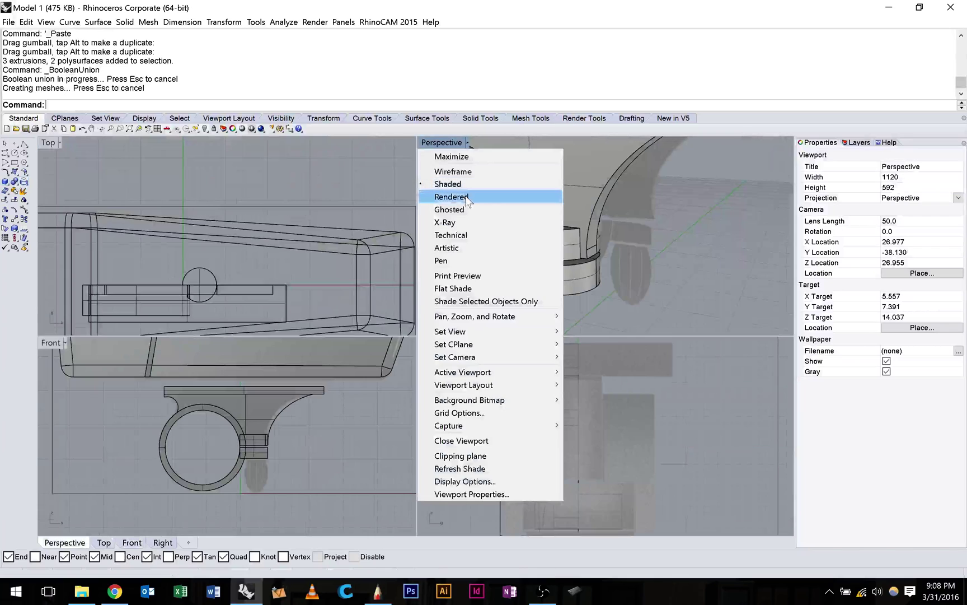
# Step: Set the perspective view to Ghosted display and inspect how the two collar cylinders meet the connecting body
pyautogui.click(474, 211)
pyautogui.scroll(5, 575, 221)
pyautogui.moveTo(575, 220); pyautogui.dragTo(517, 214, button='right')
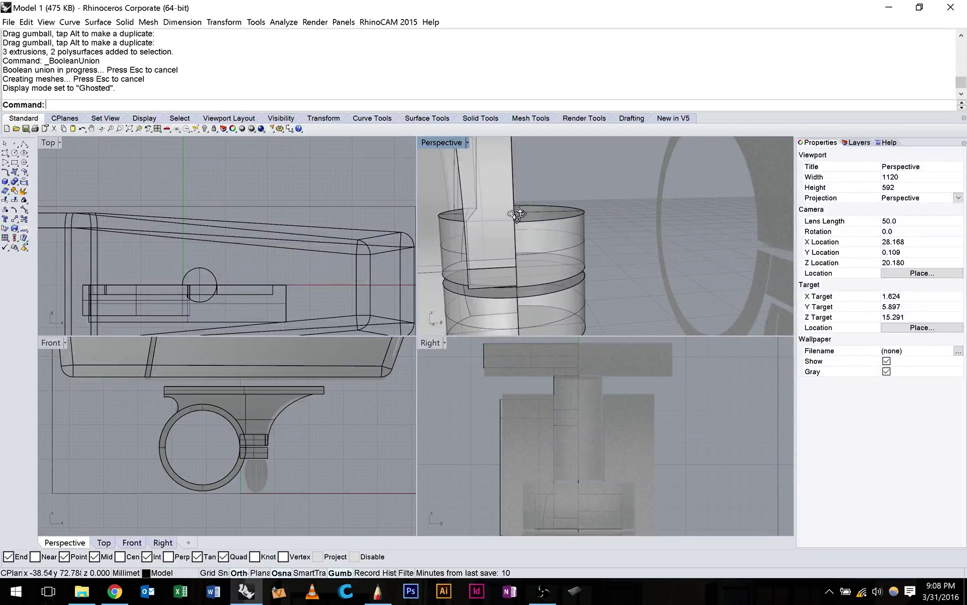
pyautogui.moveTo(516, 214); pyautogui.dragTo(521, 216, button='right')
# Step: Cancel the started polyline and undo the Boolean Union of the mount parts
pyautogui.doubleClick(51, 142)
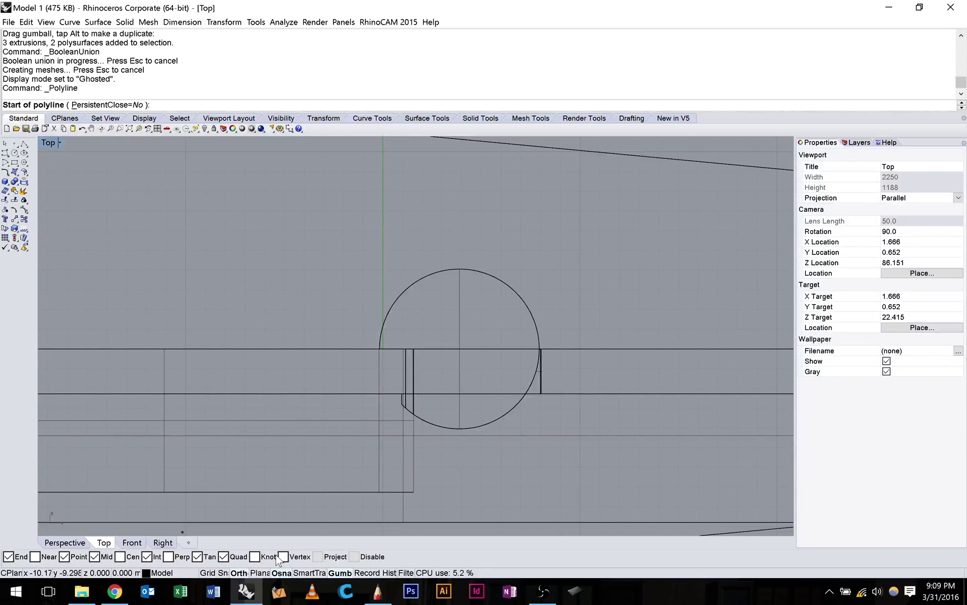
pyautogui.hotkey('ctrl', 'z')
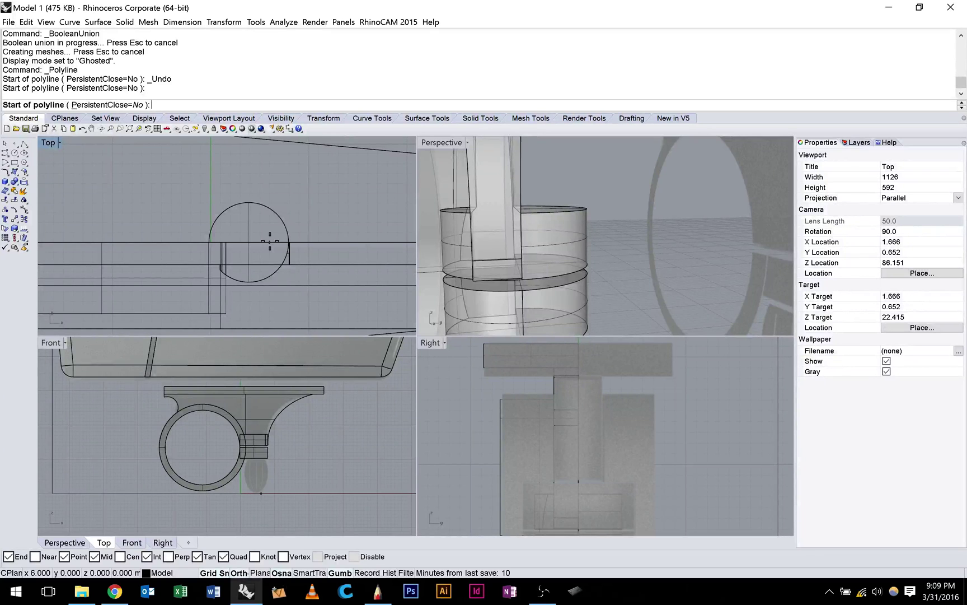
pyautogui.press('Escape')
pyautogui.hotkey('ctrl', 'z')
# Step: Draw a straight polyline along the centreline across both cylinders in the top view and trim away their halves beyond it
pyautogui.click(24, 144)
pyautogui.scroll(6, 211, 215)
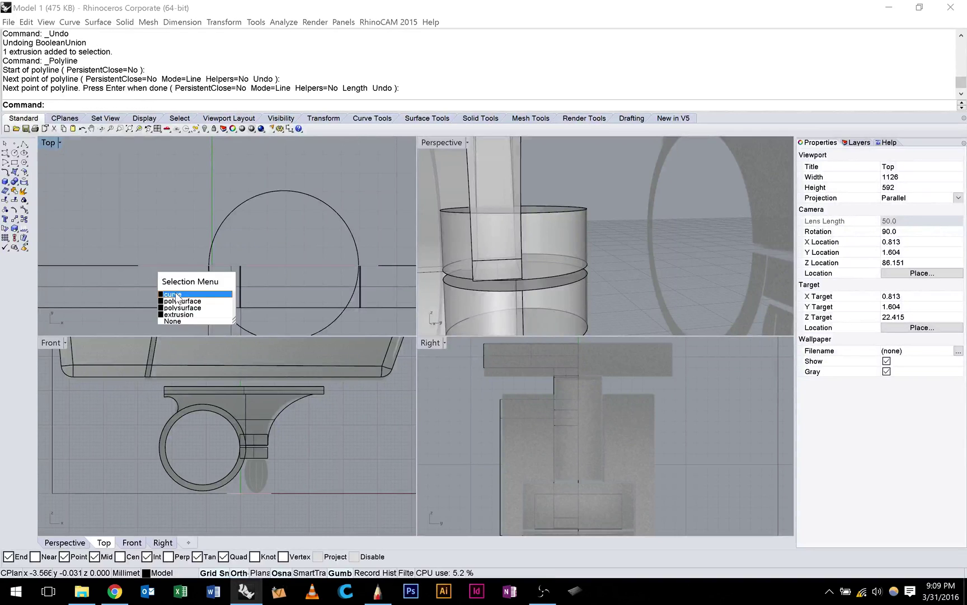
pyautogui.click(174, 293)
pyautogui.write('Trim')
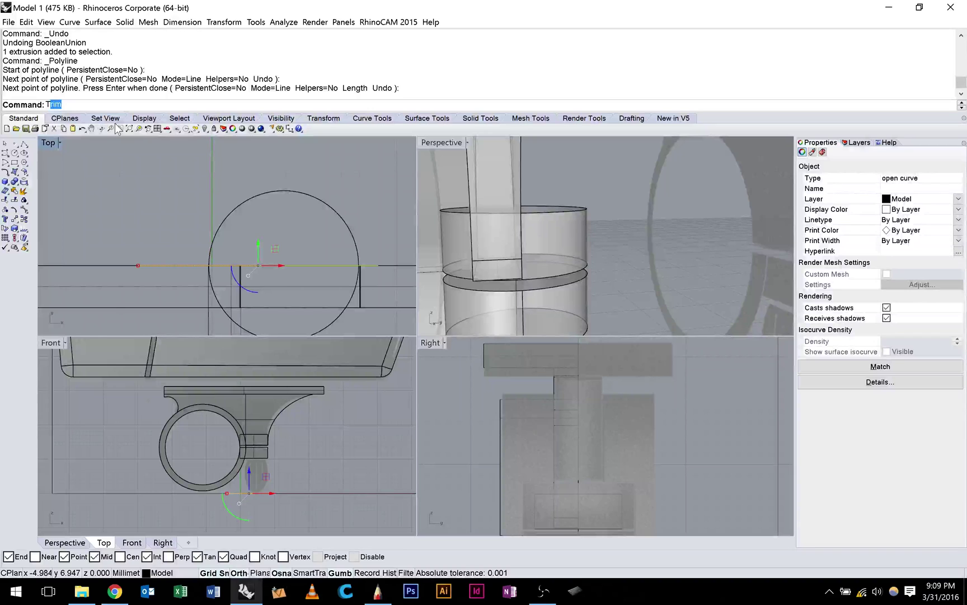
pyautogui.click(105, 118)
pyautogui.click(185, 196)
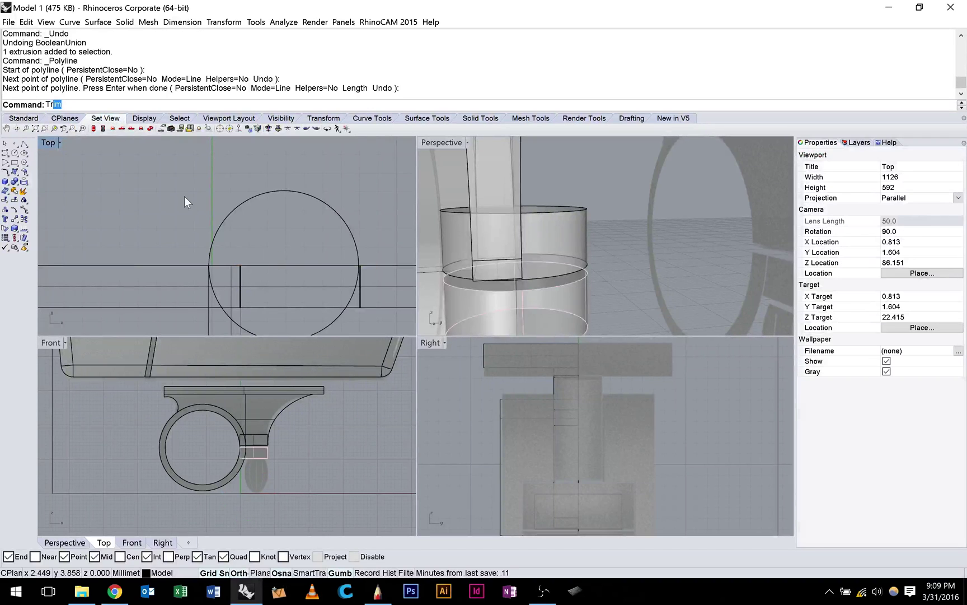
pyautogui.click(231, 211)
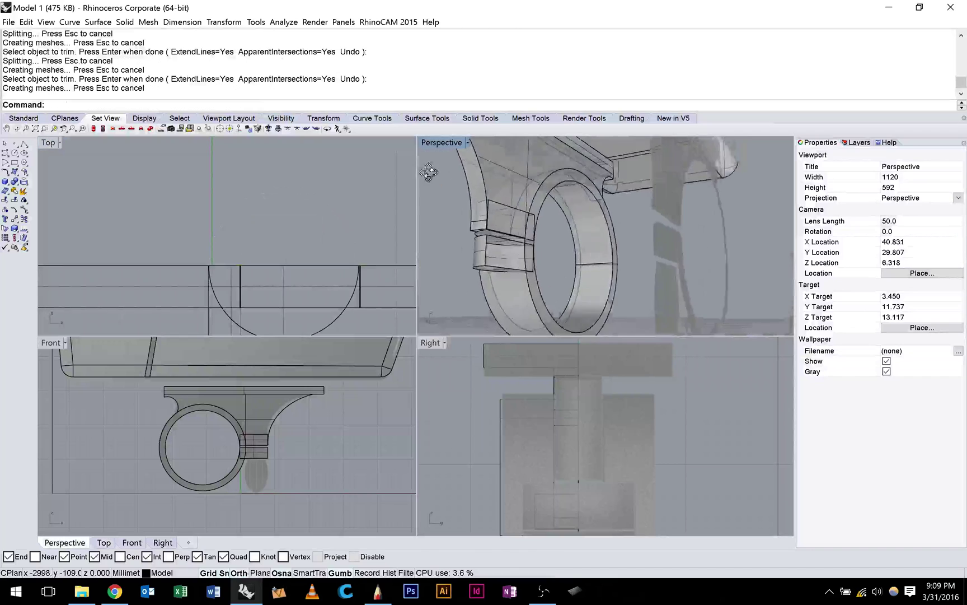
# Step: Close the trimmed openings of the upper and lower half-cylinders with Cap
pyautogui.moveTo(429, 173); pyautogui.dragTo(474, 186, button='right')
pyautogui.doubleClick(432, 144)
pyautogui.keyDown('shift'); pyautogui.moveTo(348, 231); pyautogui.dragTo(466, 222, button='right'); pyautogui.keyUp('shift')
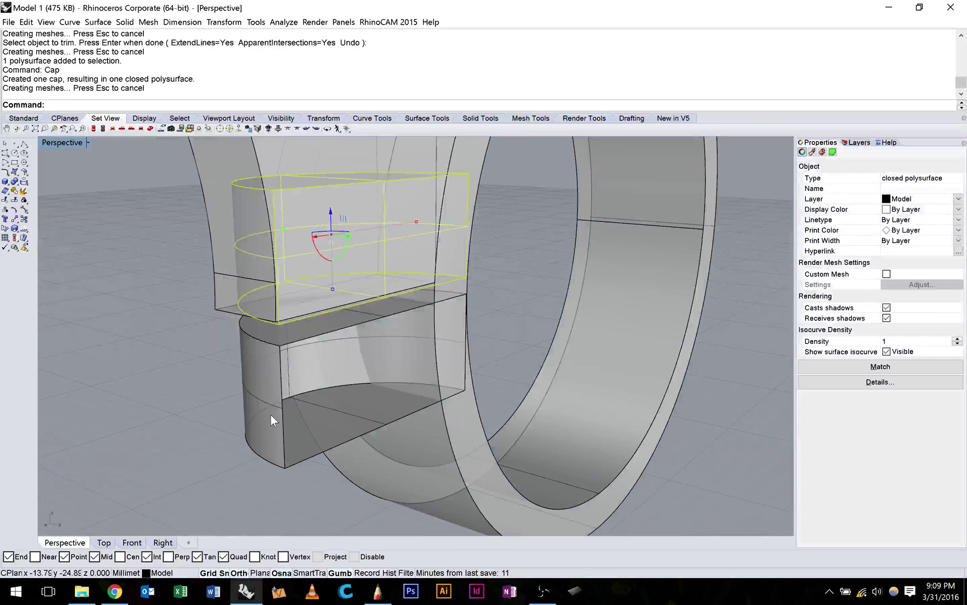
pyautogui.click(272, 409)
pyautogui.write('C')
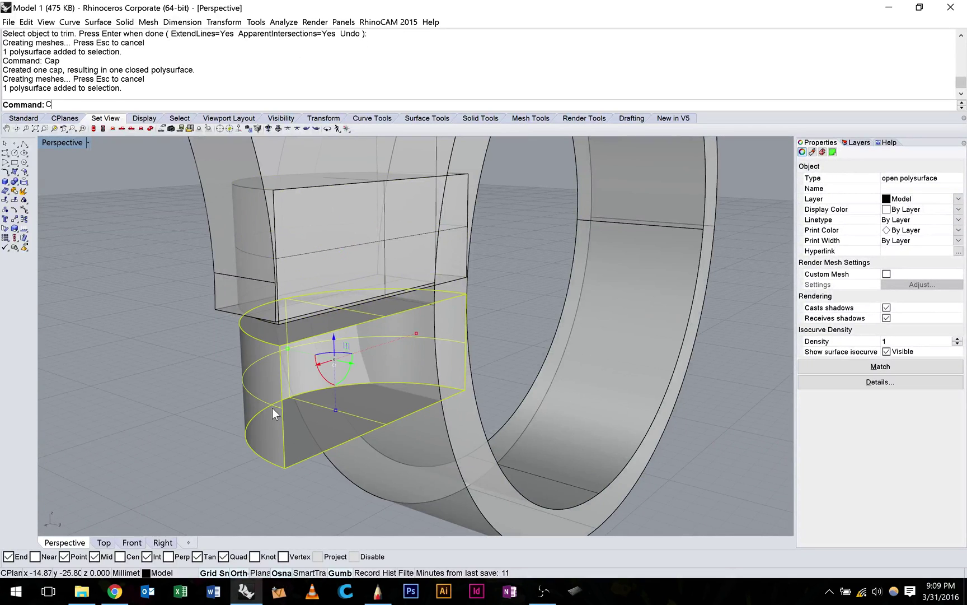
pyautogui.write('ao')
pyautogui.press('Return')
pyautogui.write('Cap')
pyautogui.press('Return')
# Step: Select all the mount parts together with the capped half-cylinders and join them with Boolean Union
pyautogui.click(207, 390)
pyautogui.scroll(-6, 382, 317)
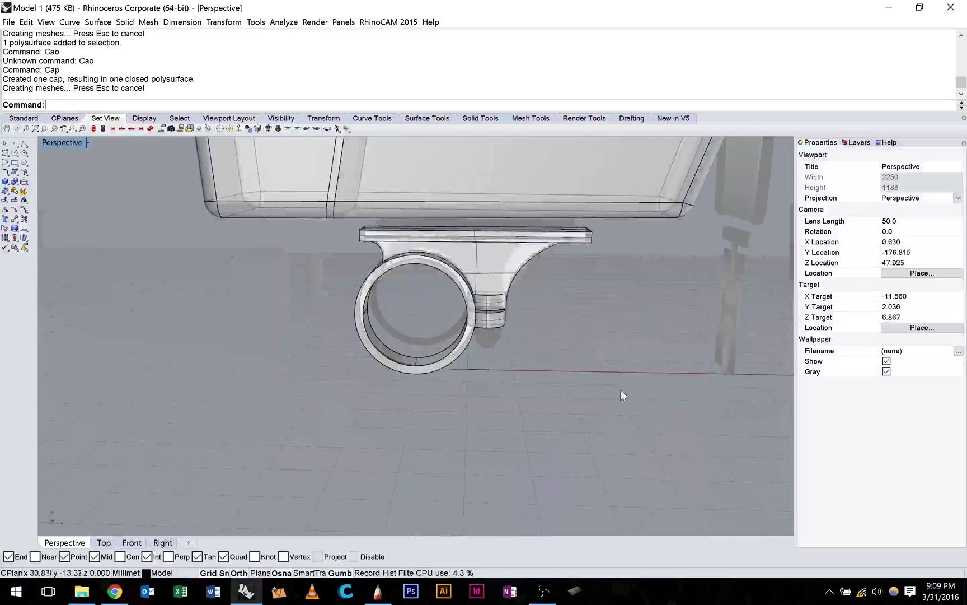
pyautogui.moveTo(621, 389); pyautogui.dragTo(305, 226)
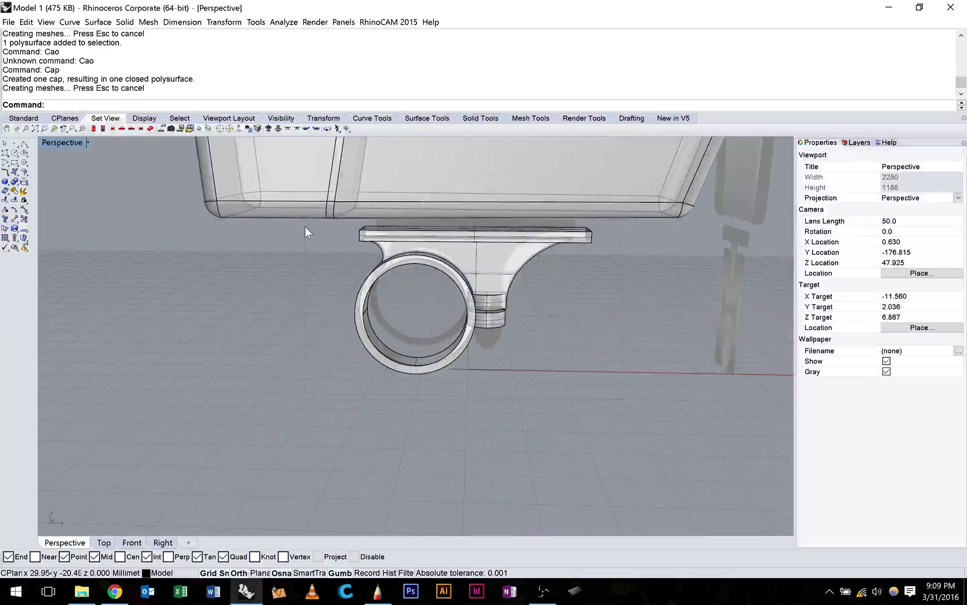
pyautogui.click(14, 178)
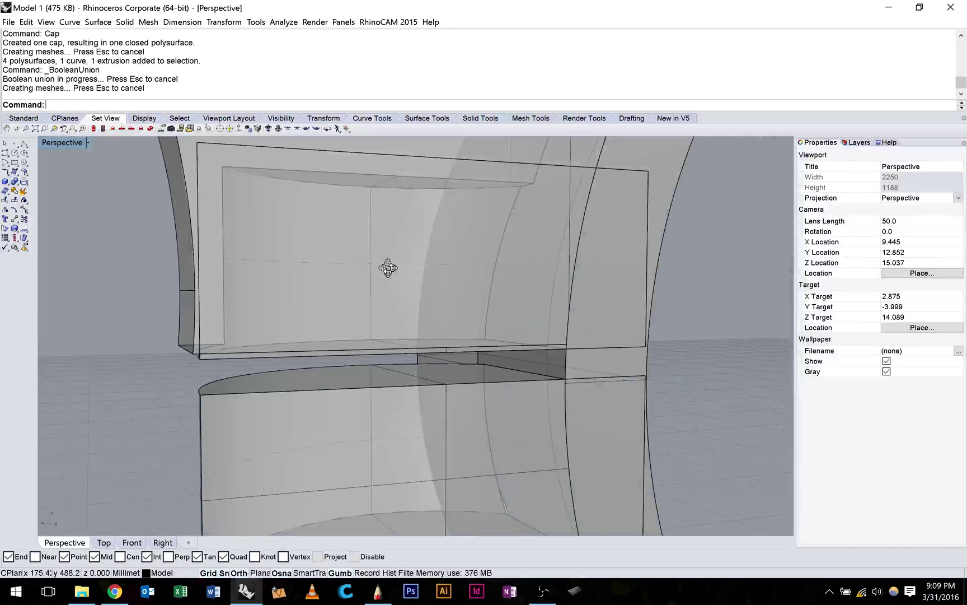
# Step: Inspect the joined collar area from several angles and set the perspective view to Shaded display
pyautogui.moveTo(389, 267); pyautogui.dragTo(424, 277, button='right')
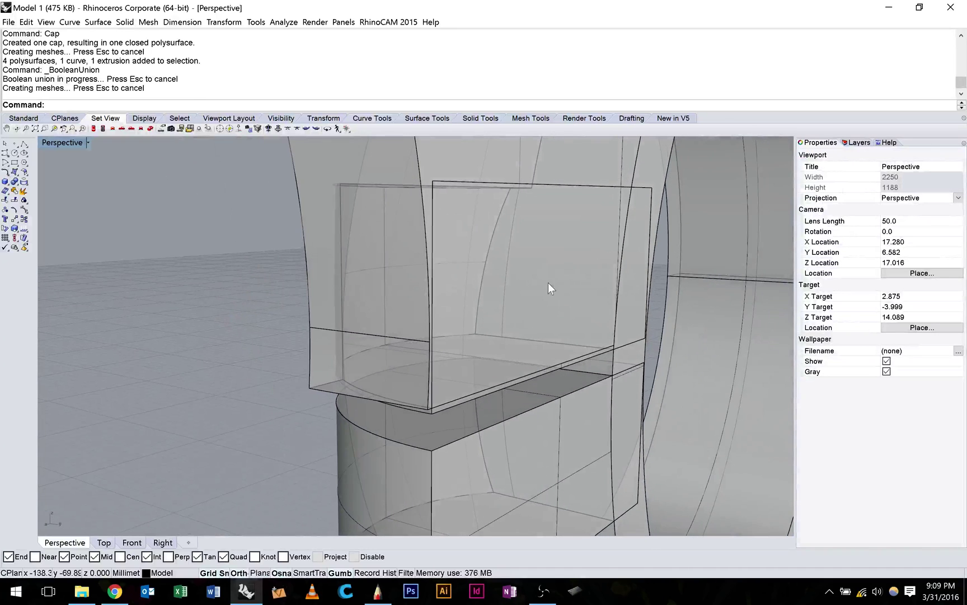
pyautogui.moveTo(548, 284); pyautogui.dragTo(383, 221, button='right')
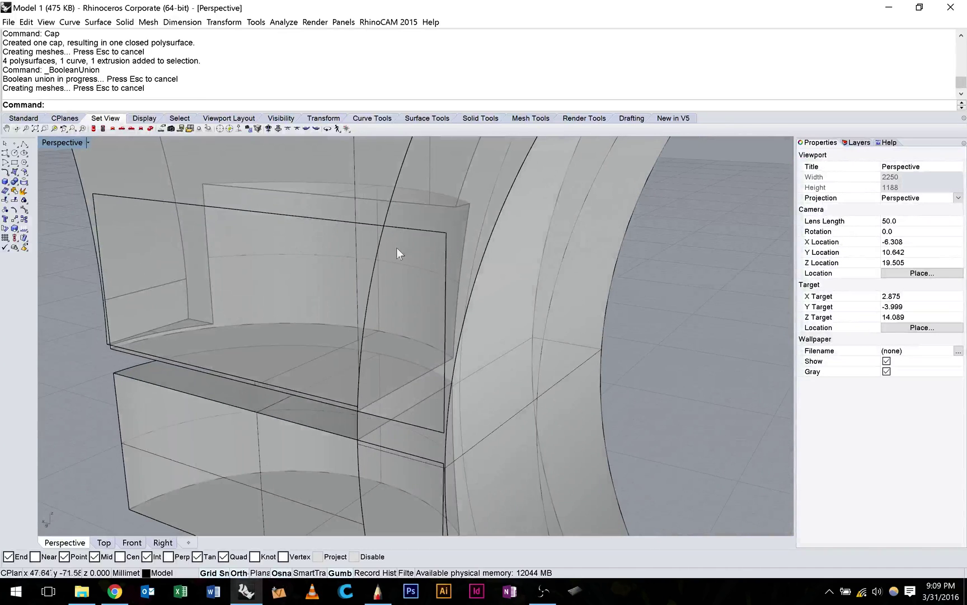
pyautogui.moveTo(394, 249); pyautogui.dragTo(225, 191, button='right')
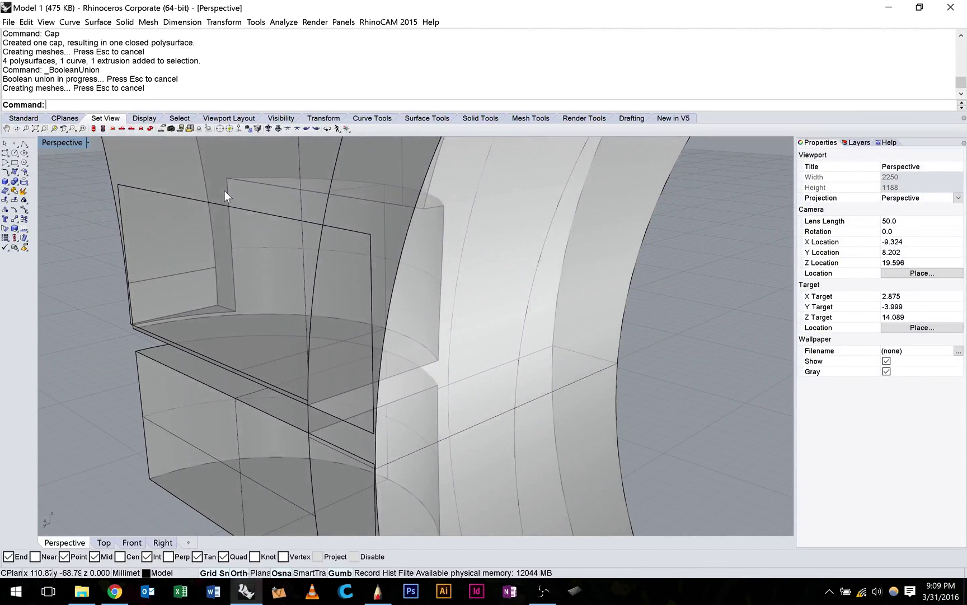
pyautogui.click(62, 143)
pyautogui.click(95, 169)
pyautogui.click(96, 181)
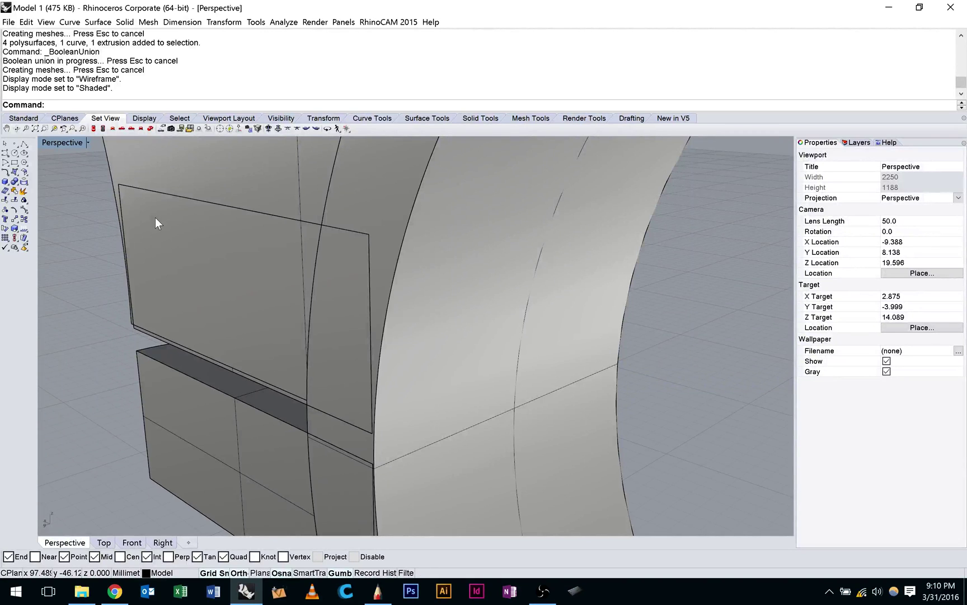
# Step: Merge the upper collar's flat rectangular face with the connecting body's coplanar side face using MergeFace
pyautogui.write('Merg')
pyautogui.rightClick(88, 102)
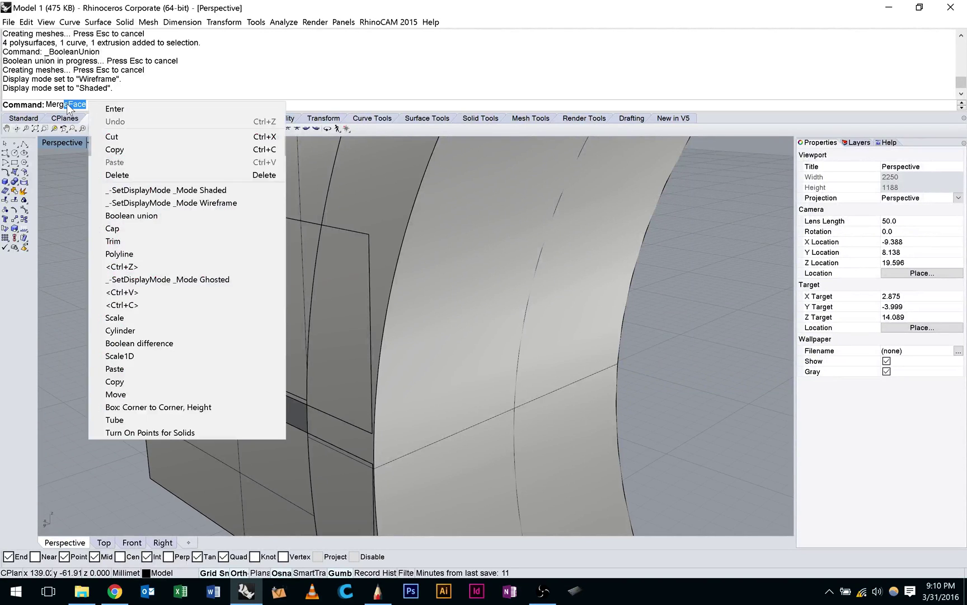
pyautogui.click(67, 104)
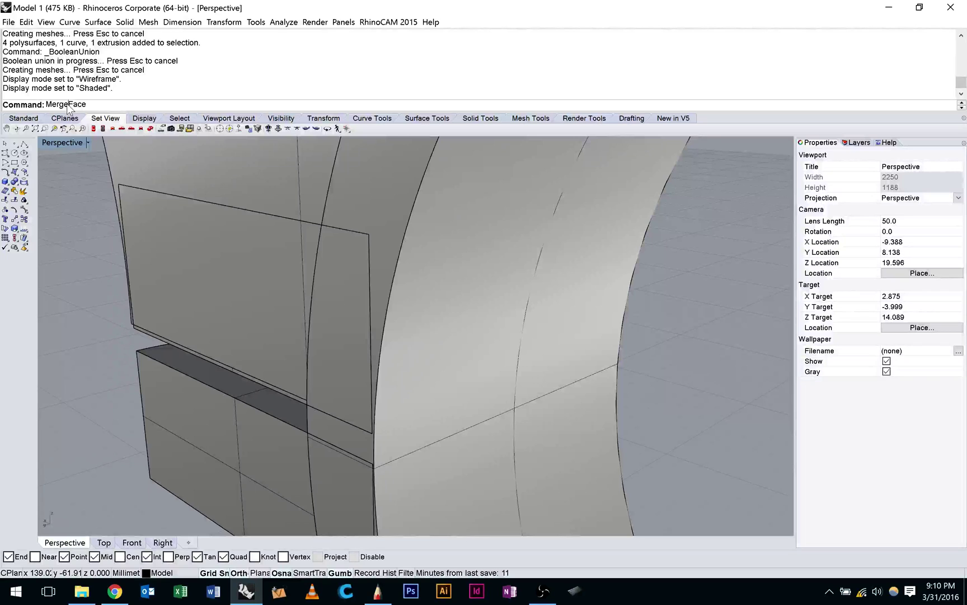
pyautogui.click(117, 250)
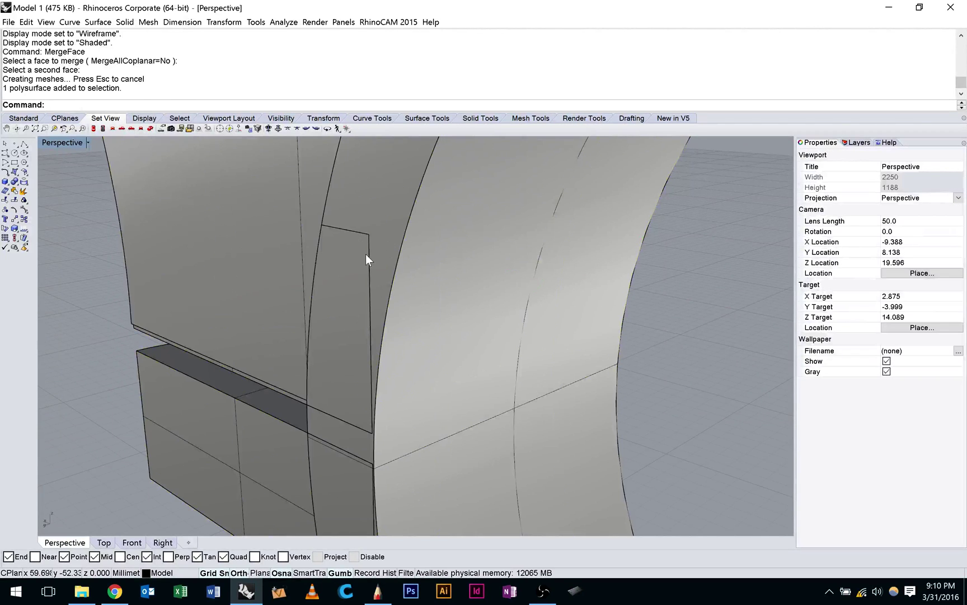
# Step: Merge the remaining coplanar collar faces, including the lower collar's flat side, with the clamp ring's side face using MergeFace
pyautogui.rightClick(366, 254)
pyautogui.click(357, 247)
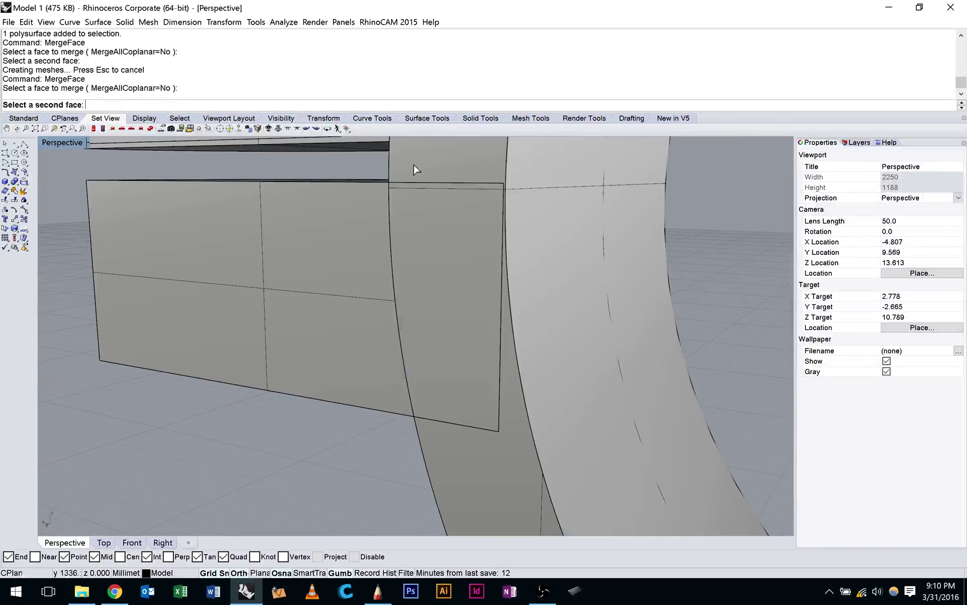
pyautogui.click(417, 159)
pyautogui.rightClick(361, 241)
pyautogui.click(361, 241)
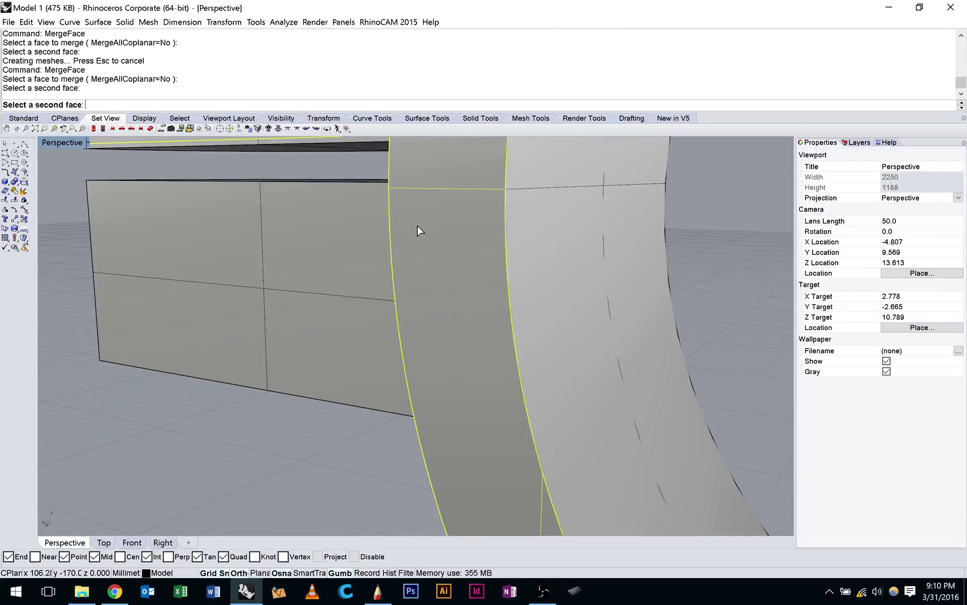
pyautogui.click(417, 225)
pyautogui.scroll(-10, 411, 205)
pyautogui.moveTo(421, 211); pyautogui.dragTo(598, 254, button='right')
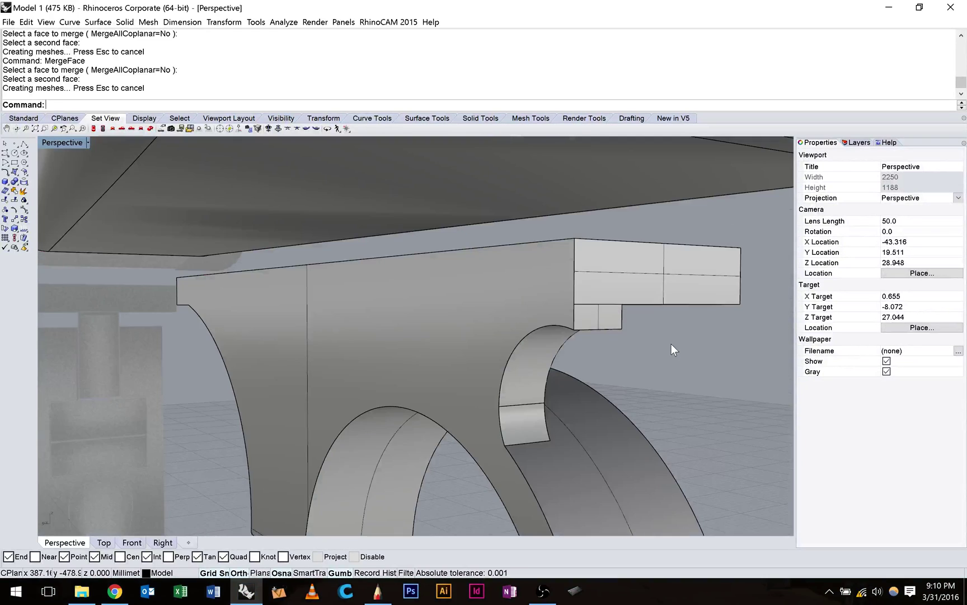
pyautogui.moveTo(671, 344); pyautogui.dragTo(590, 347, button='right')
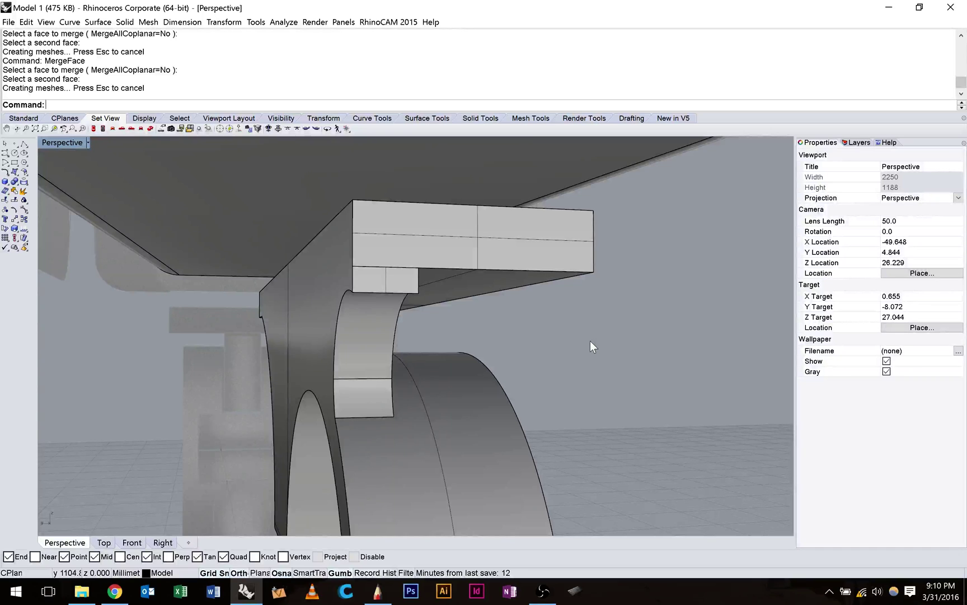
pyautogui.moveTo(590, 340); pyautogui.dragTo(552, 339, button='right')
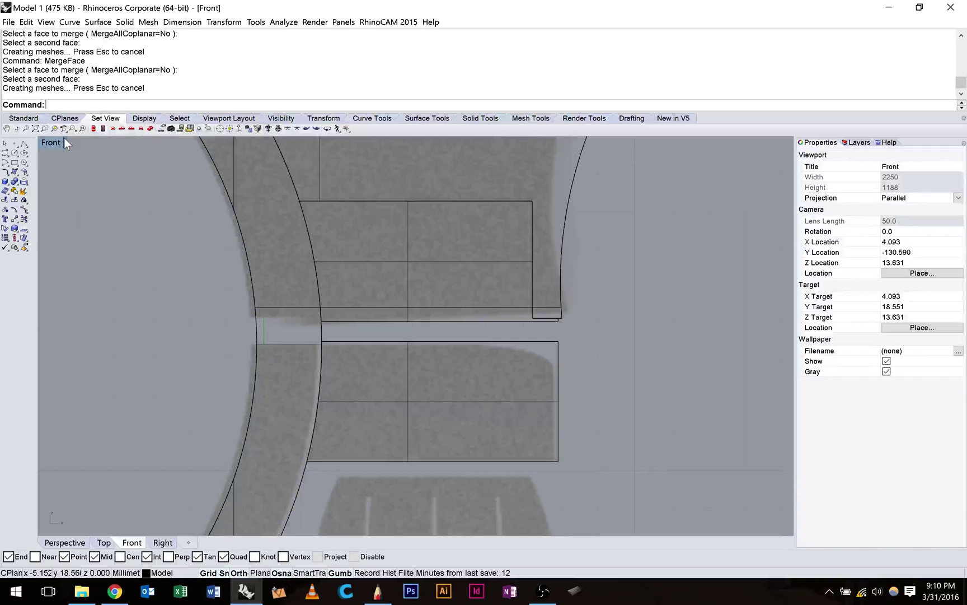
# Step: Examine the gap between the upper and lower collars in the Front view, comparing Shaded and Wireframe display
pyautogui.scroll(-5, 424, 379)
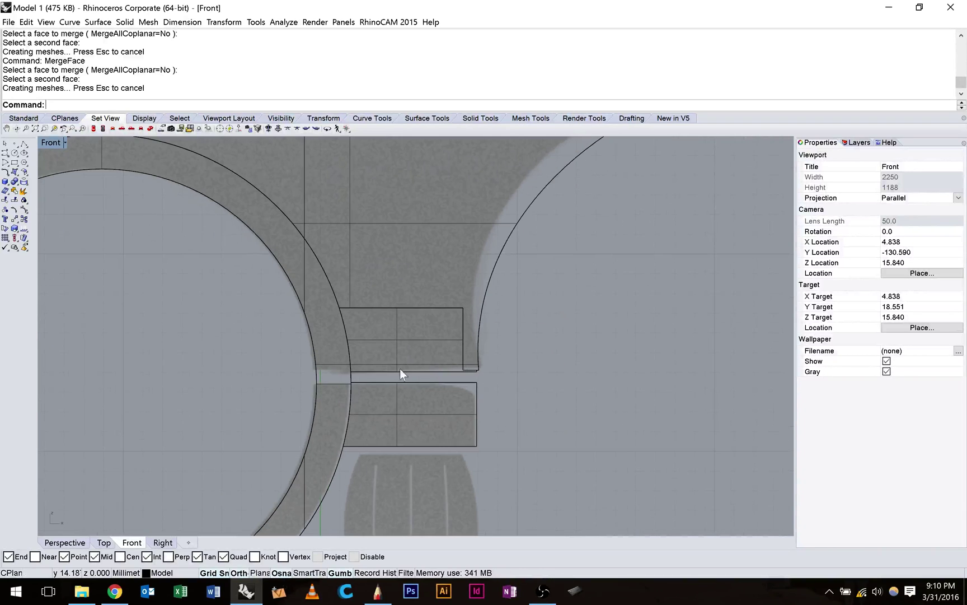
pyautogui.scroll(4, 423, 388)
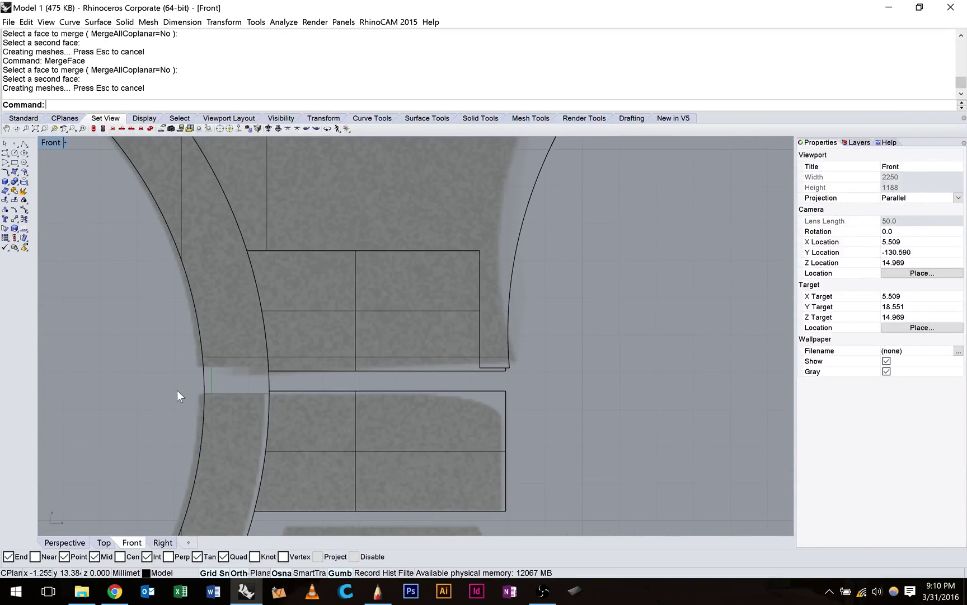
pyautogui.click(64, 142)
pyautogui.click(65, 186)
pyautogui.scroll(-3, 210, 334)
pyautogui.scroll(2, 74, 224)
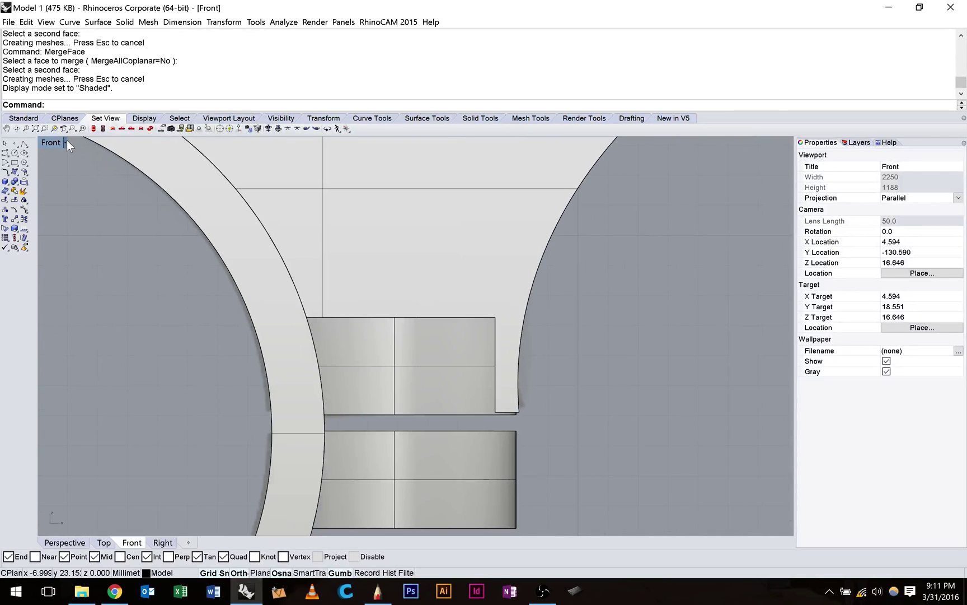
pyautogui.click(64, 143)
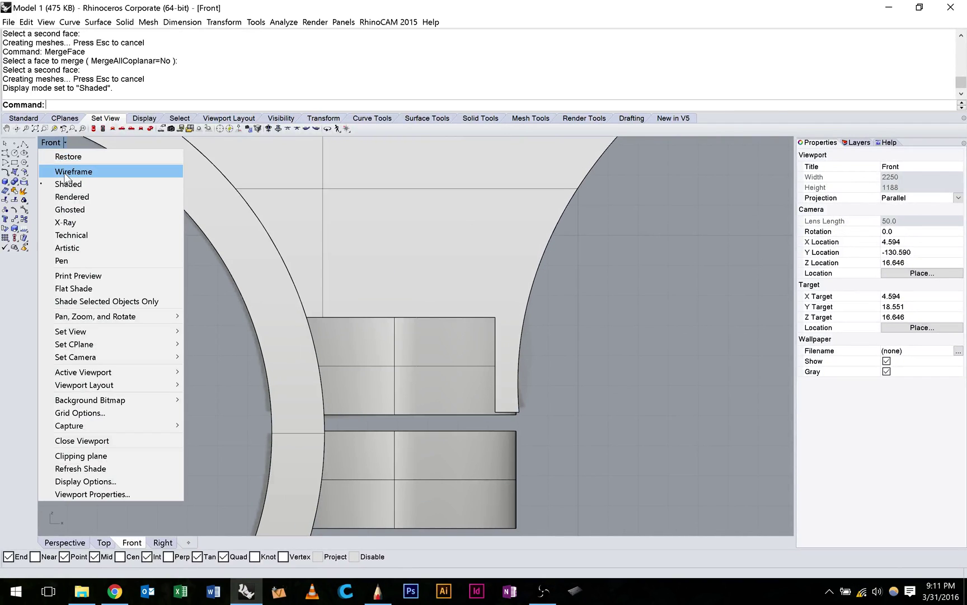
pyautogui.click(65, 174)
pyautogui.click(5, 181)
pyautogui.click(550, 387)
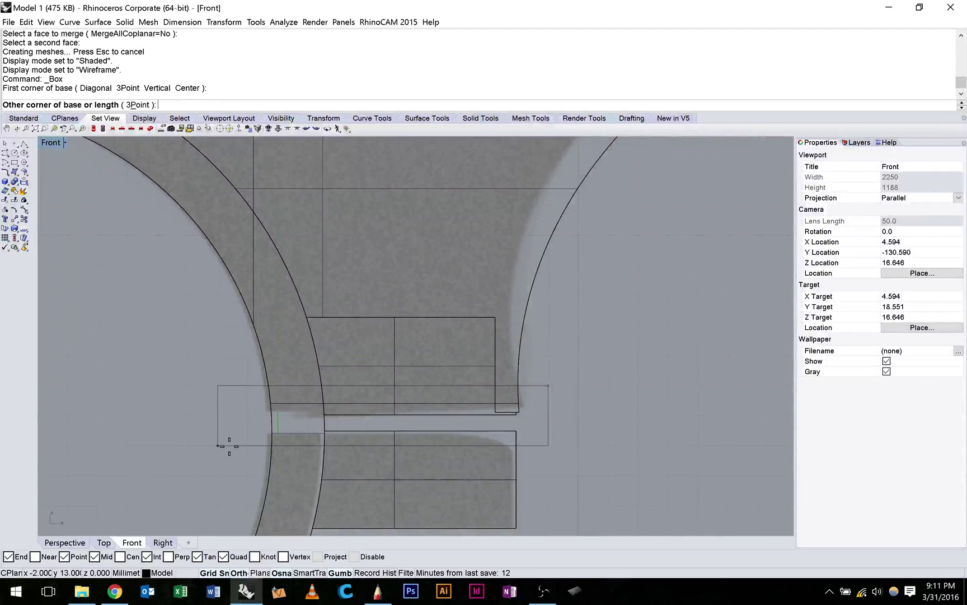
pyautogui.press('Escape')
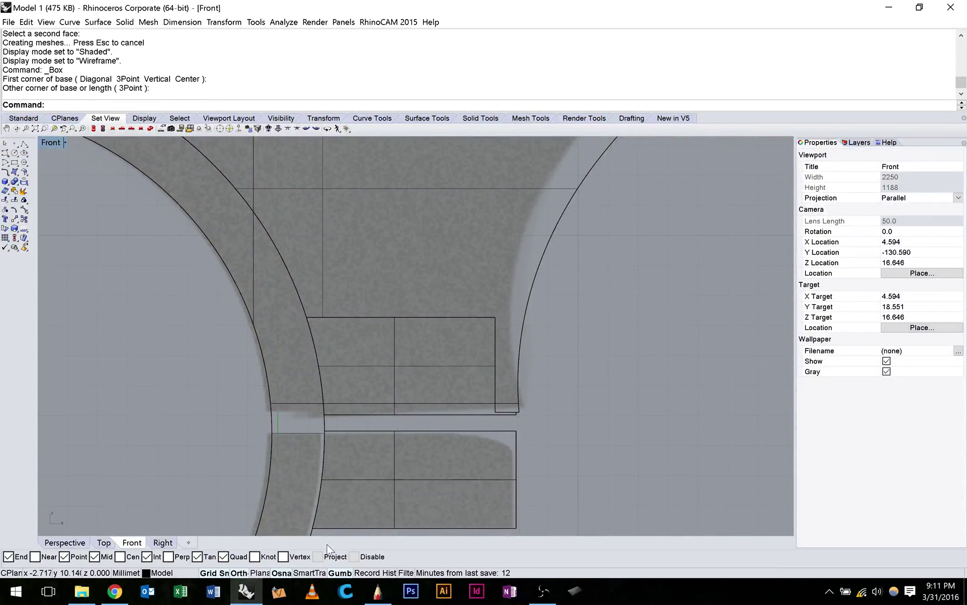
# Step: Draw a solid box spanning the gap between the two collars and across the ring wall, deep enough to pass through the mount
pyautogui.click(5, 182)
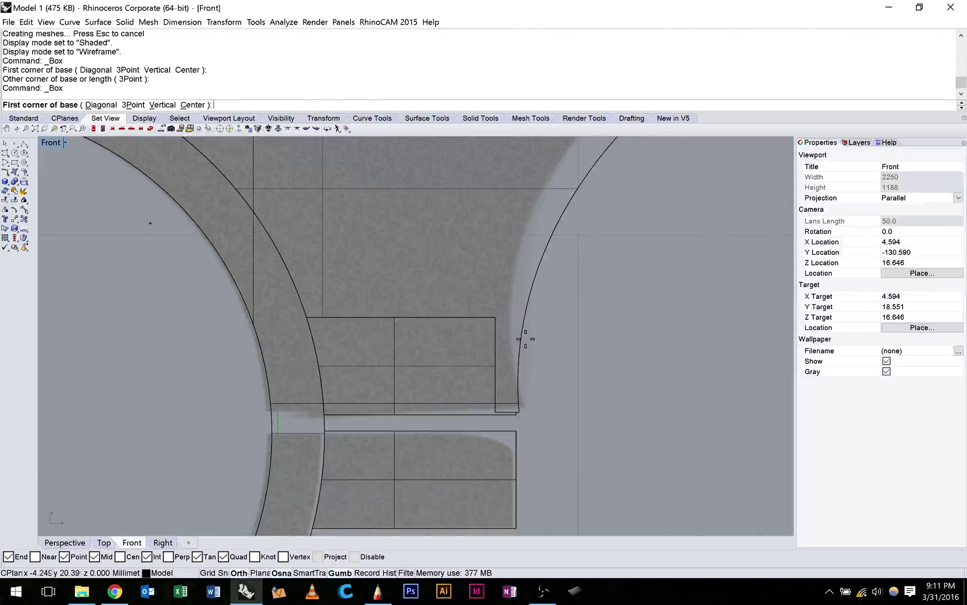
pyautogui.click(548, 392)
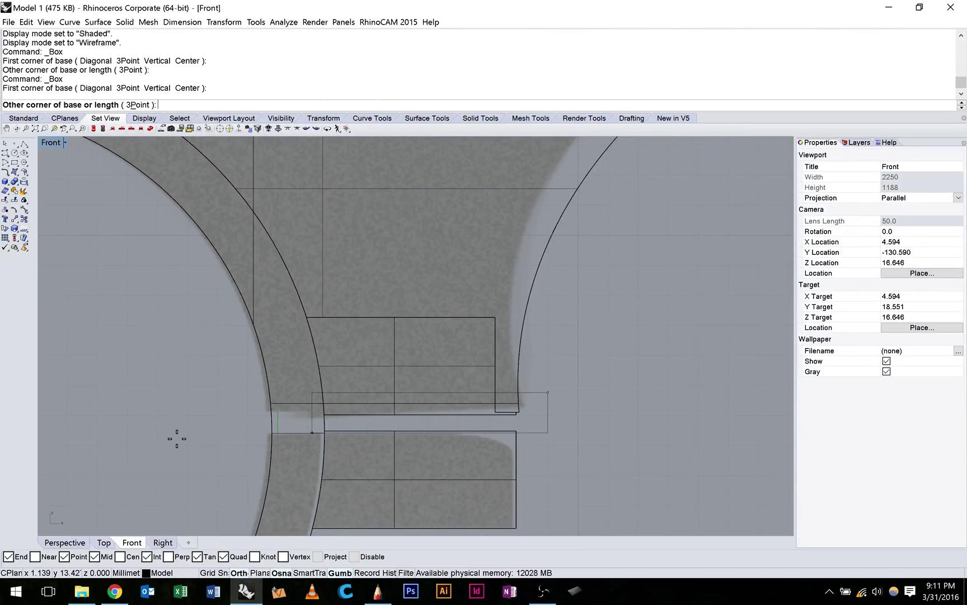
pyautogui.click(152, 440)
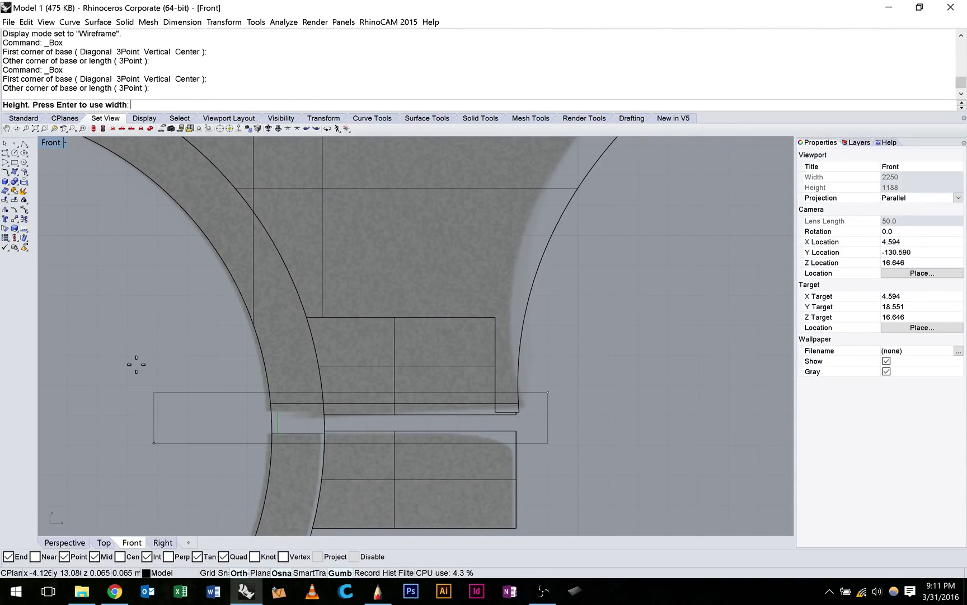
pyautogui.doubleClick(51, 143)
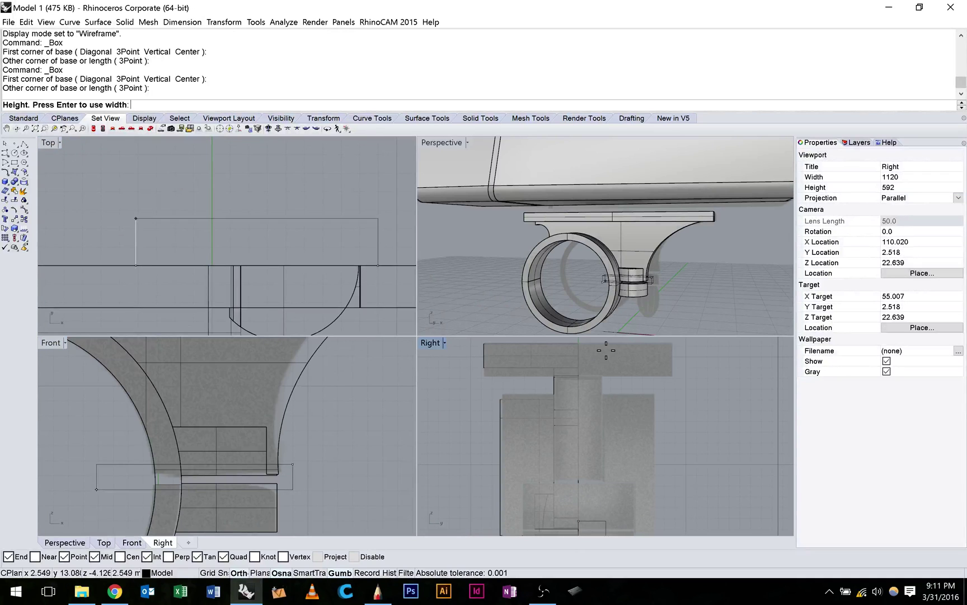
pyautogui.moveTo(638, 285); pyautogui.dragTo(685, 266, button='right')
pyautogui.click(566, 295)
pyautogui.scroll(12, 644, 279)
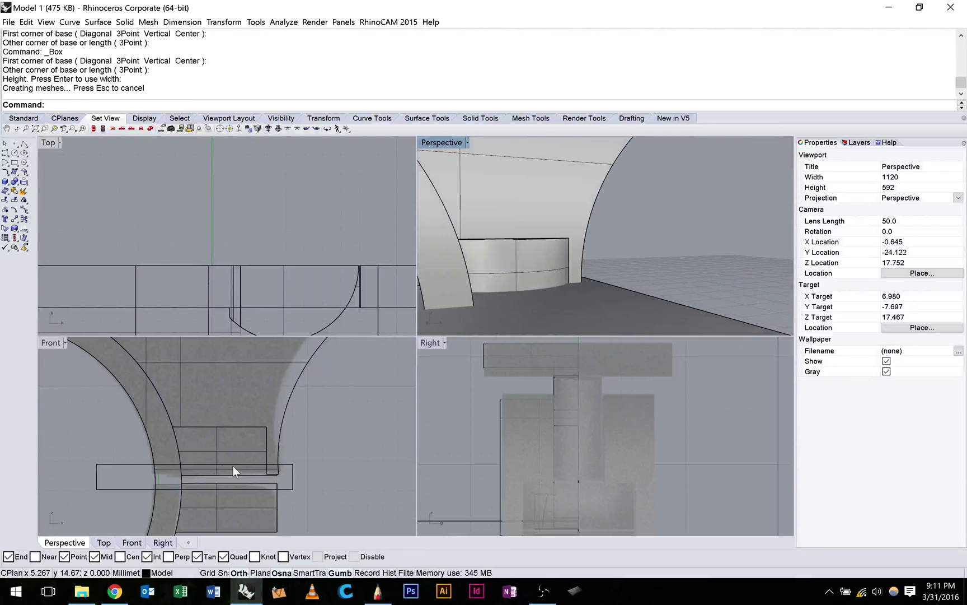
# Step: Subtract the box from the mount with Boolean Difference to split the clamp ring between the collars, and inspect the cut
pyautogui.doubleClick(51, 343)
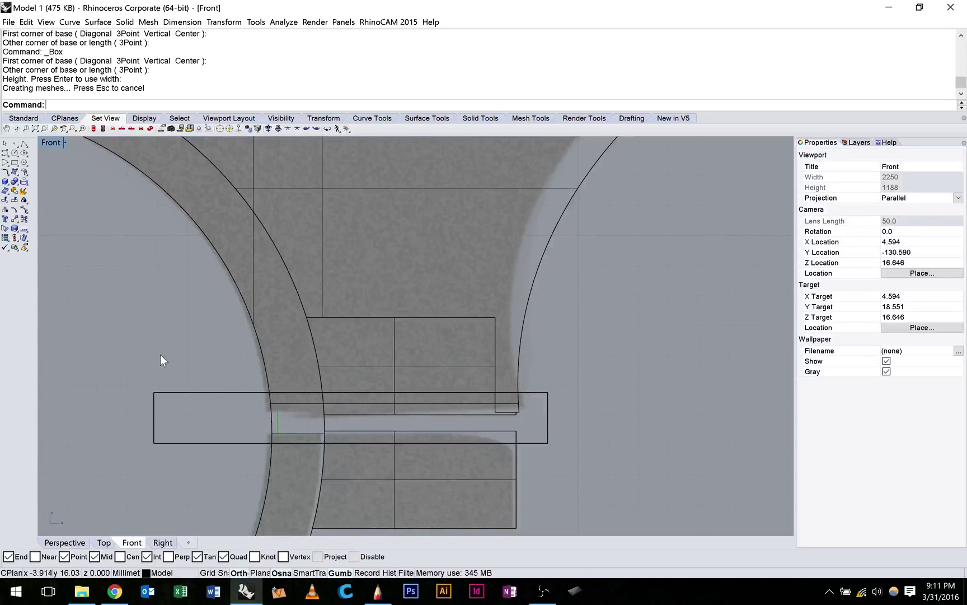
pyautogui.doubleClick(51, 143)
pyautogui.moveTo(493, 239); pyautogui.dragTo(626, 272, button='right')
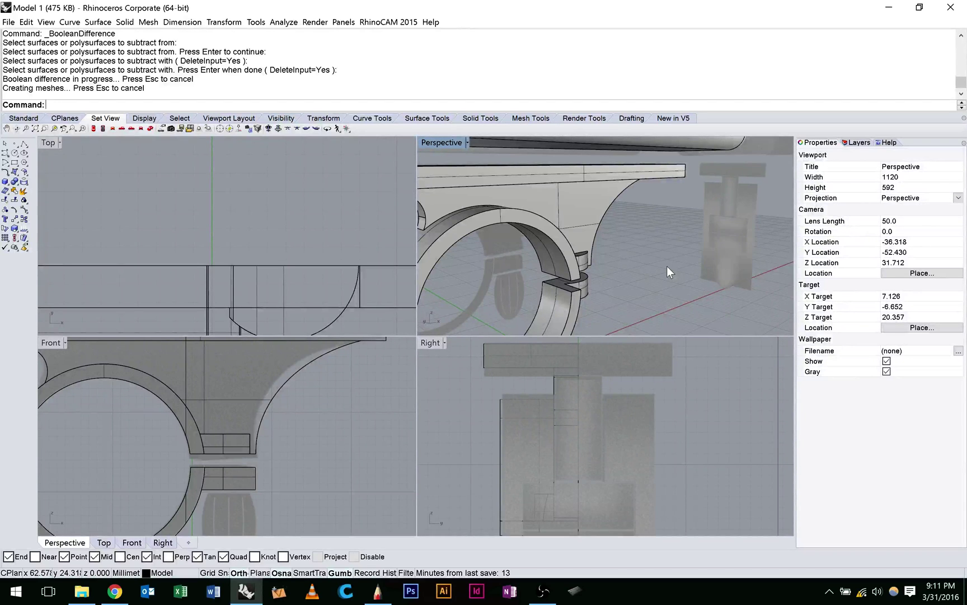
pyautogui.moveTo(667, 266); pyautogui.dragTo(664, 266, button='right')
pyautogui.moveTo(633, 260); pyautogui.dragTo(677, 262, button='right')
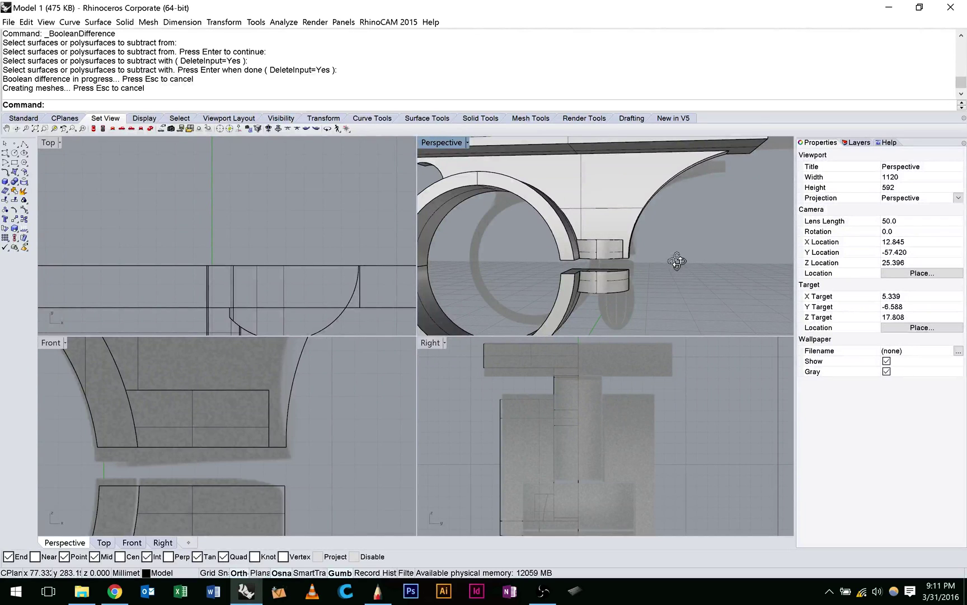
pyautogui.moveTo(677, 262); pyautogui.dragTo(676, 261, button='right')
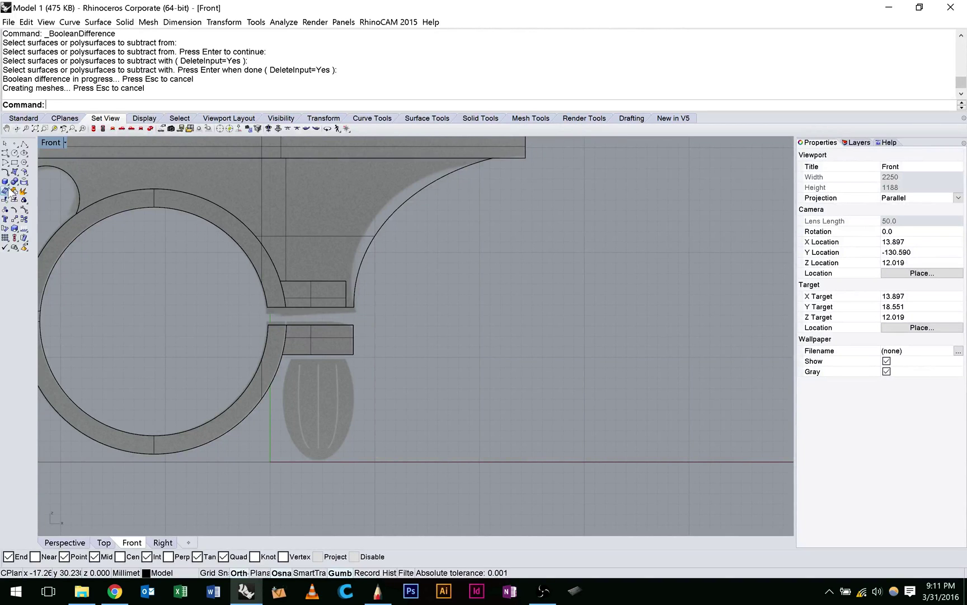
# Step: Model an ellipsoid from its center over the knob in the Front reference image, about 3.5 mm in half-width and 2.7 mm in half-depth
pyautogui.click(5, 182)
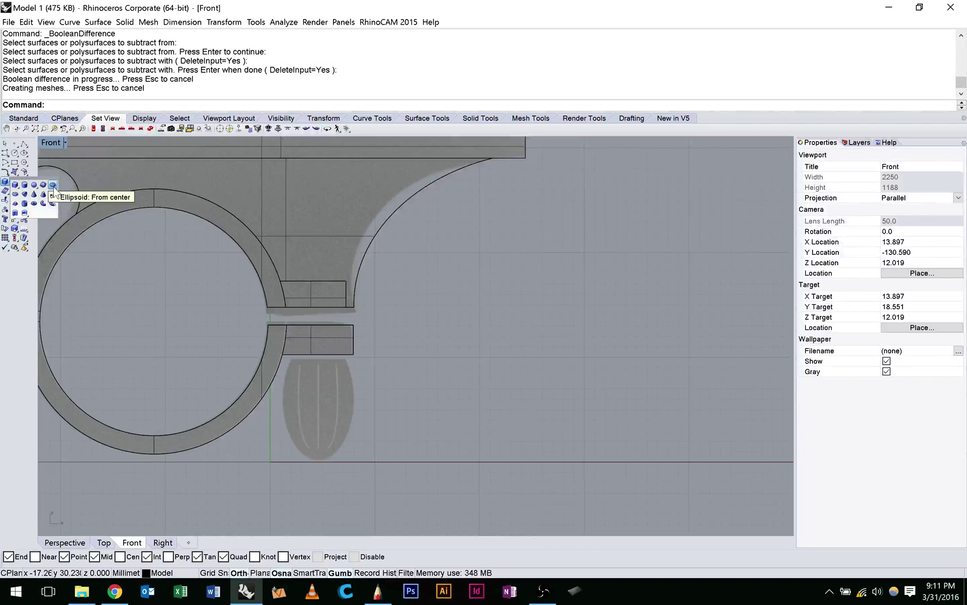
pyautogui.click(53, 190)
pyautogui.scroll(2, 318, 386)
pyautogui.click(319, 393)
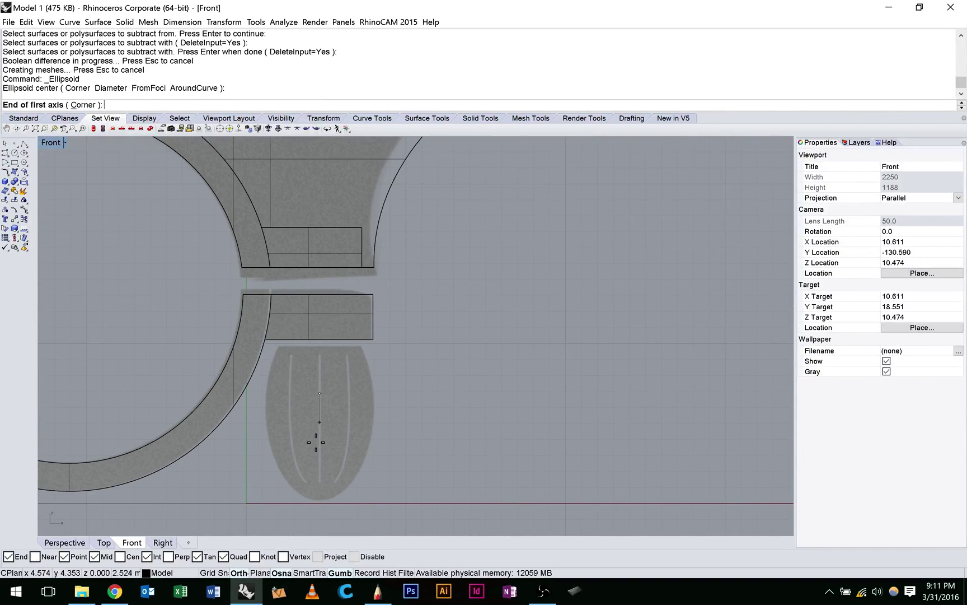
pyautogui.click(316, 443)
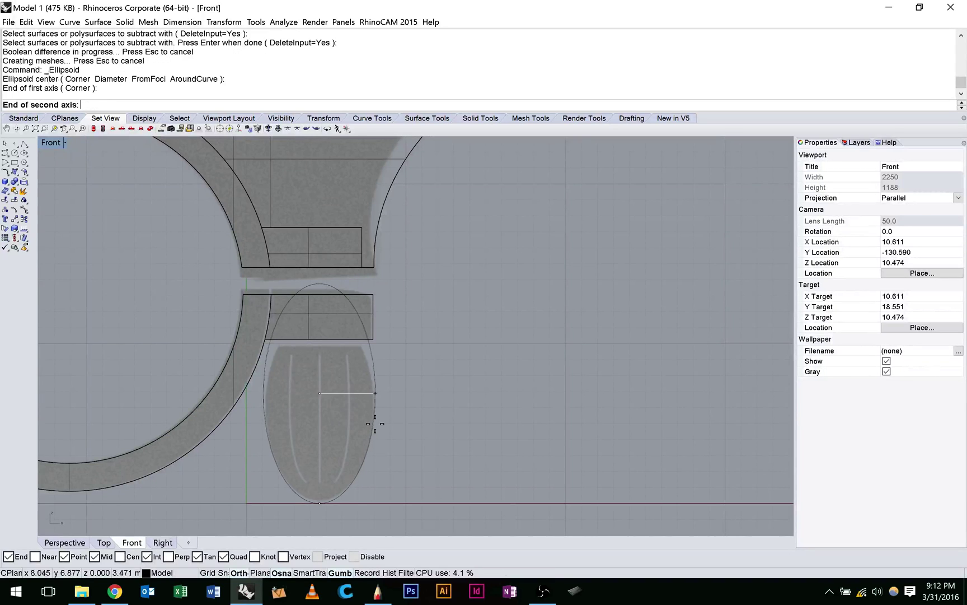
pyautogui.click(375, 424)
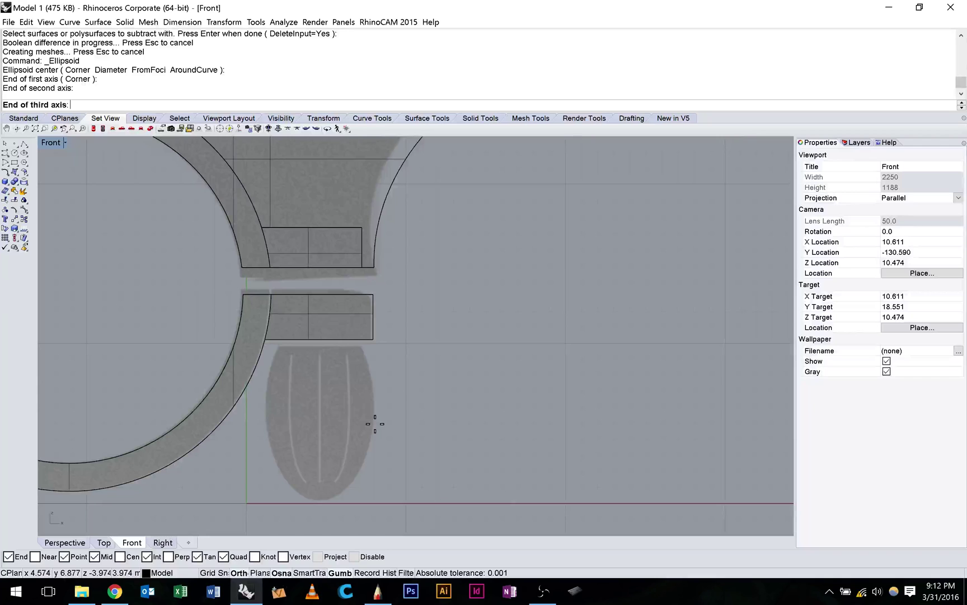
pyautogui.hotkey('ctrl', 'm')
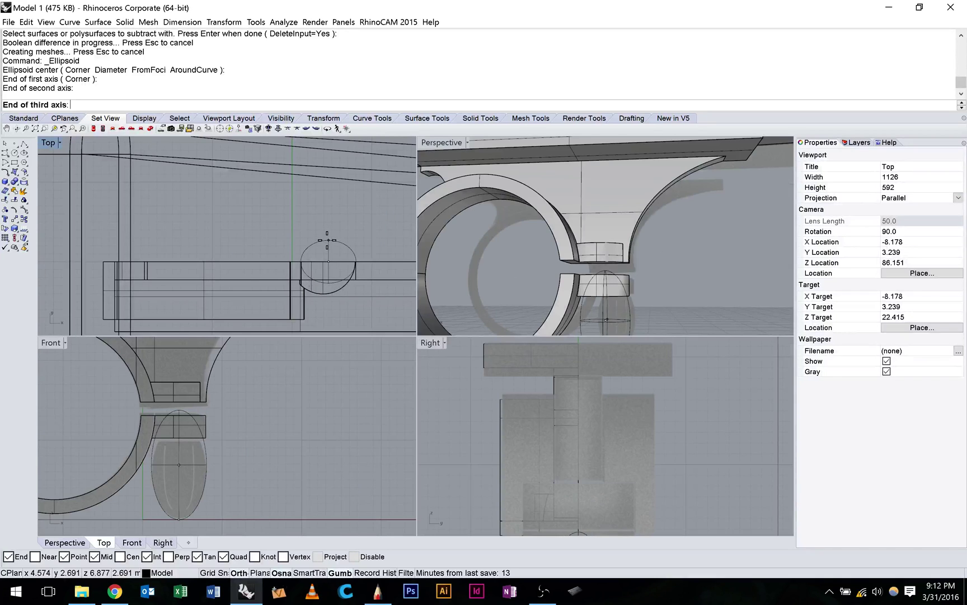
pyautogui.press('F8')
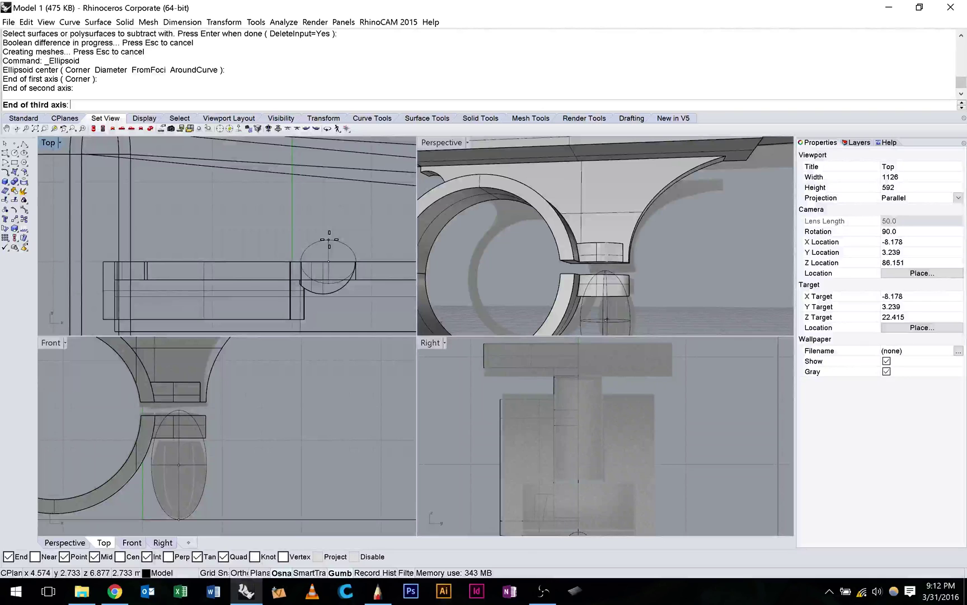
pyautogui.click(325, 242)
pyautogui.press('F8')
pyautogui.moveTo(481, 246); pyautogui.dragTo(538, 244, button='right')
# Step: Draw a horizontal line about 8.5 mm long across the ellipsoid at the flat upper edge of the reference knob
pyautogui.click(53, 342)
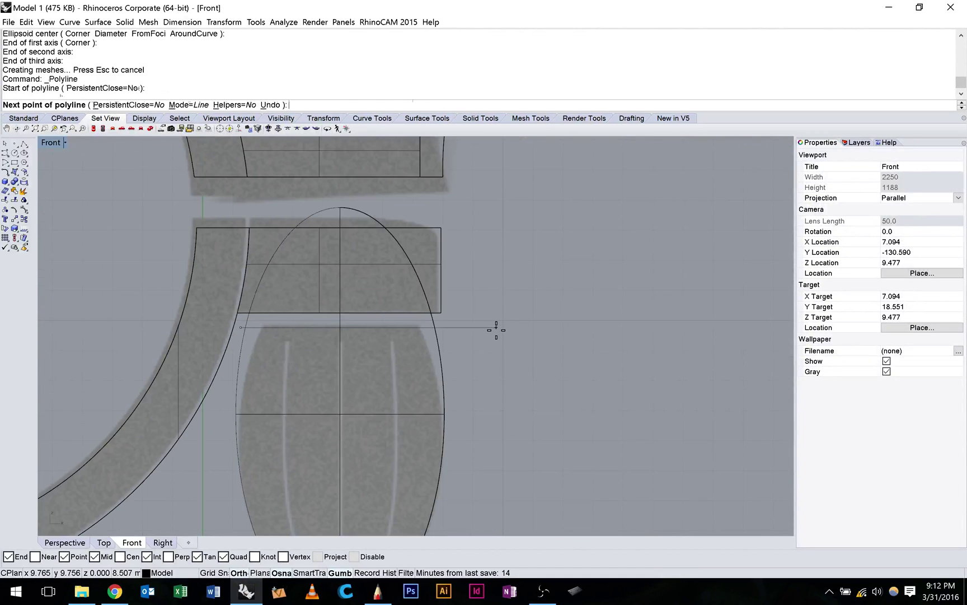
pyautogui.click(496, 330)
pyautogui.press('Return')
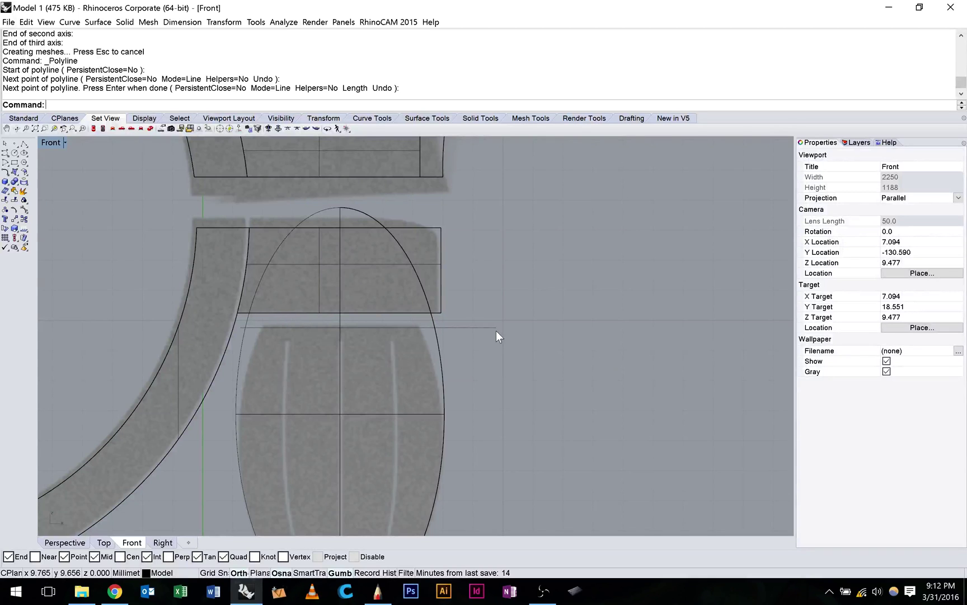
# Step: Trim away the part of the ellipsoid above the horizontal line
pyautogui.click(496, 330)
pyautogui.write('trim')
pyautogui.press('Return')
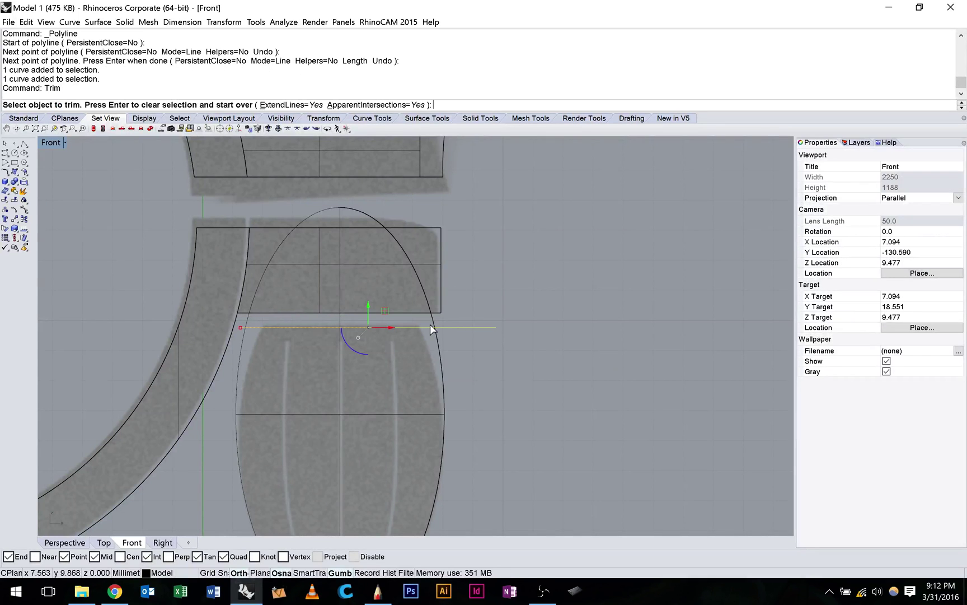
pyautogui.click(435, 322)
pyautogui.press('Return')
# Step: Cap the trimmed ellipsoid's open end to make a closed knob, and view it up close in the Perspective view
pyautogui.click(442, 381)
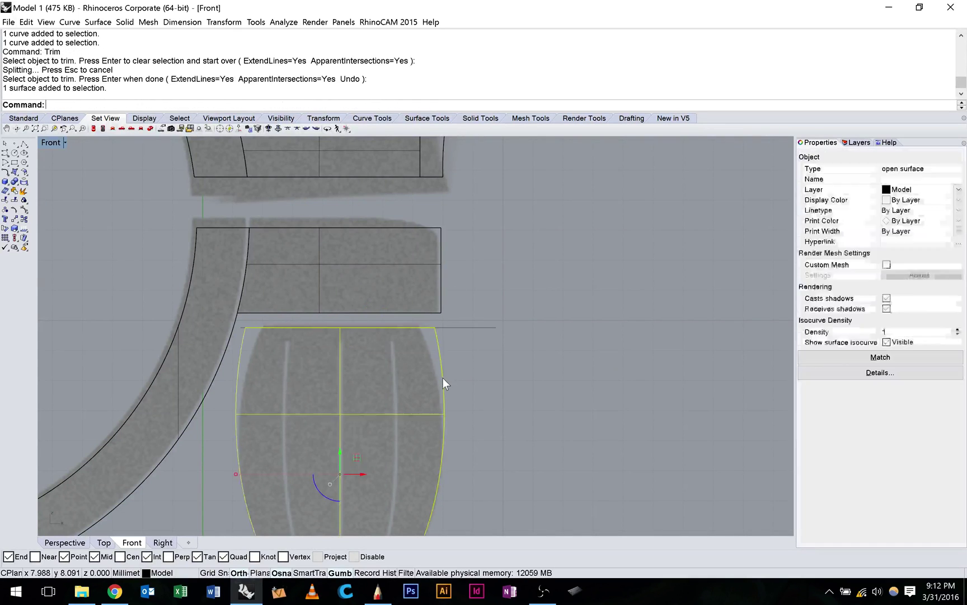
pyautogui.doubleClick(50, 143)
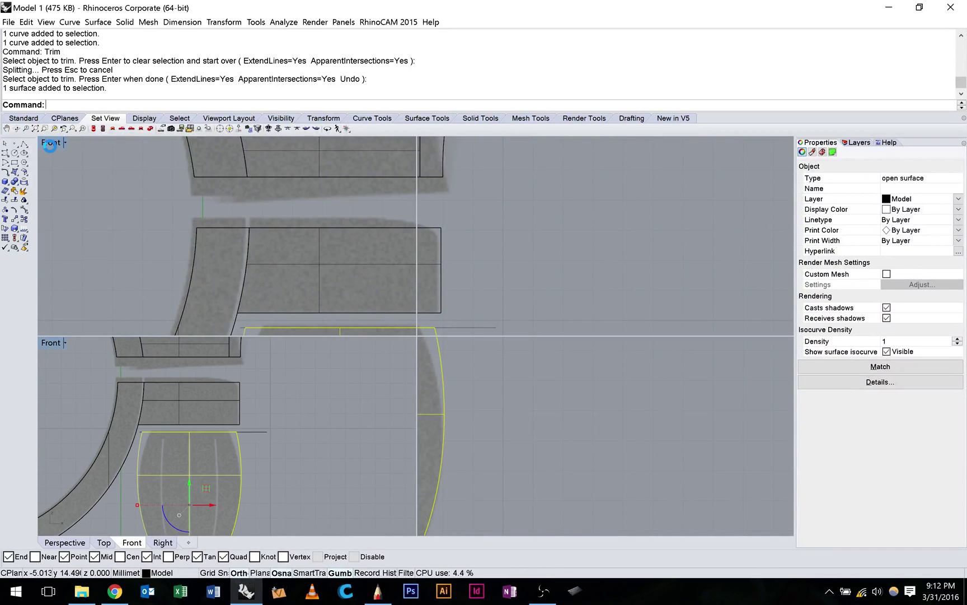
pyautogui.write('cap')
pyautogui.press('Return')
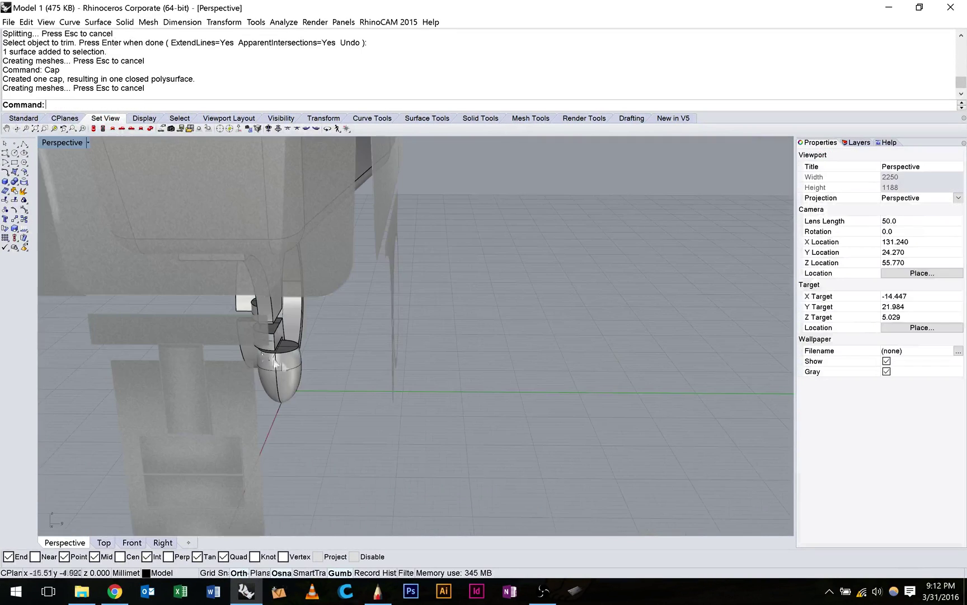
pyautogui.scroll(8, 274, 358)
pyautogui.moveTo(275, 358); pyautogui.dragTo(242, 317, button='right')
pyautogui.scroll(4, 242, 318)
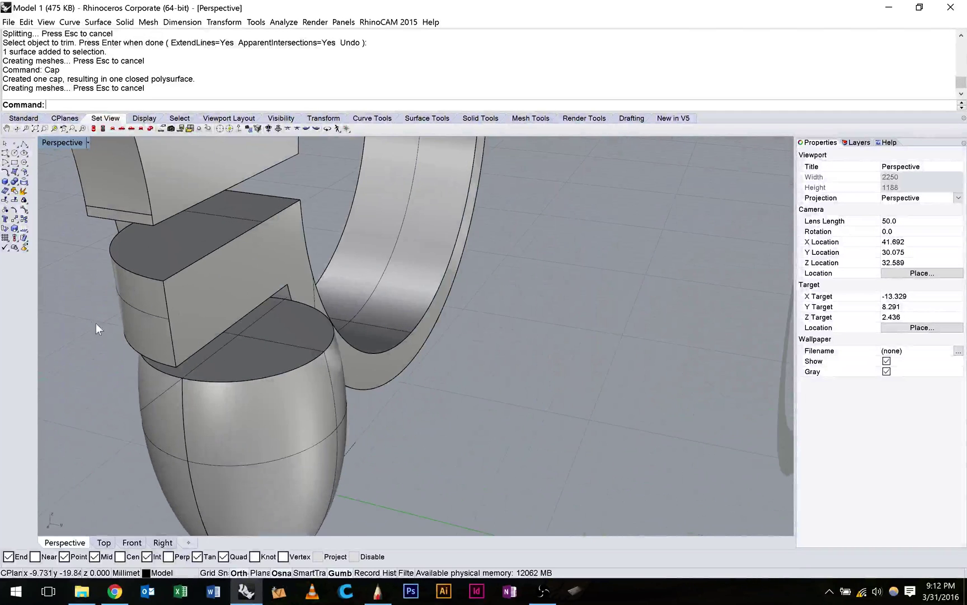
pyautogui.click(6, 190)
pyautogui.click(8, 185)
pyautogui.click(31, 185)
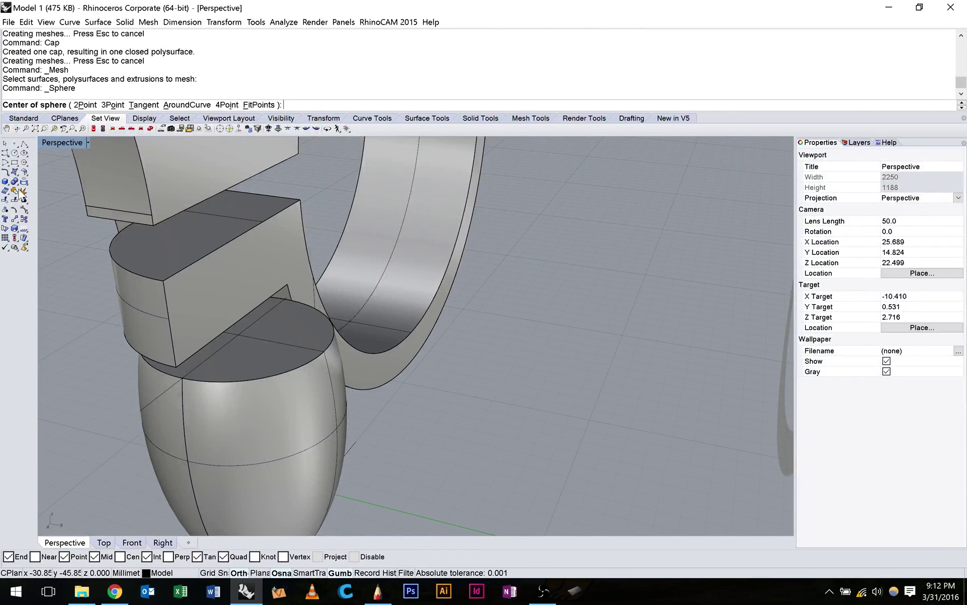
# Step: Start a solid cylinder and restrict the object snaps to Cen only
pyautogui.click(7, 184)
pyautogui.click(21, 188)
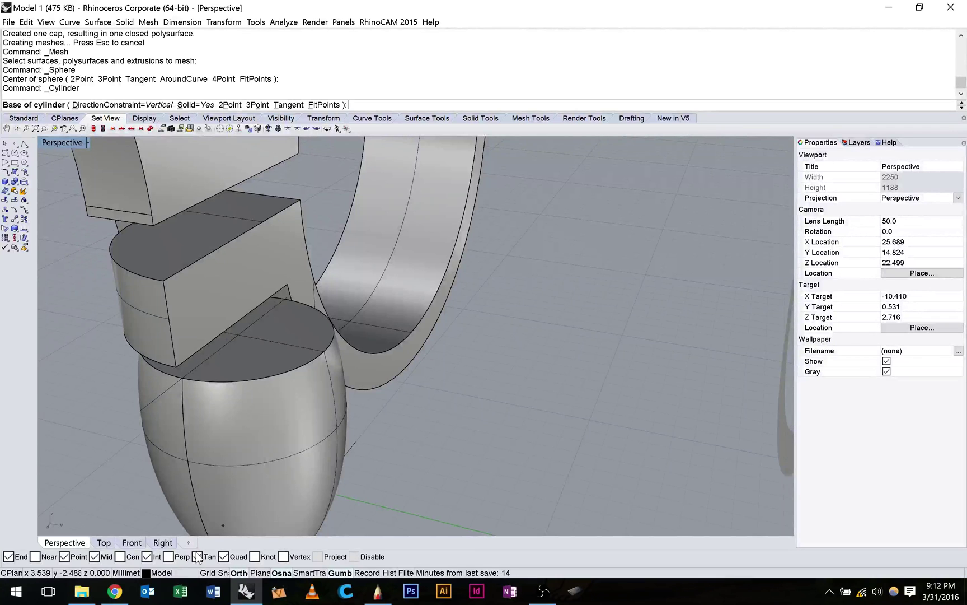
pyautogui.click(121, 557)
pyautogui.click(94, 556)
pyautogui.click(64, 557)
pyautogui.click(9, 557)
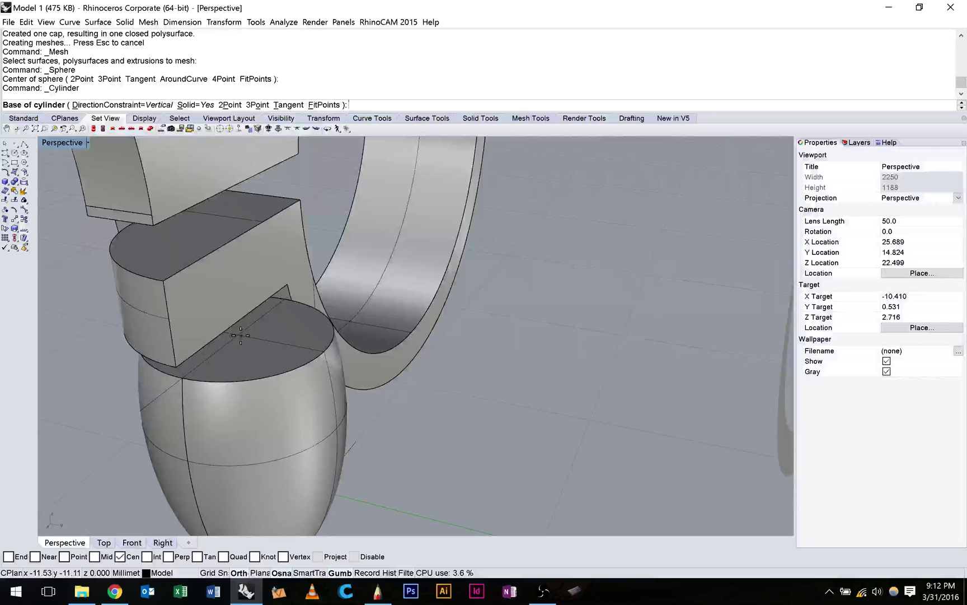
# Step: Draw a solid cylinder about 2 mm in diameter from the centre of the knob's flat top up through the mount's collars, with BothSides off
pyautogui.moveTo(250, 330); pyautogui.dragTo(215, 335, button='right')
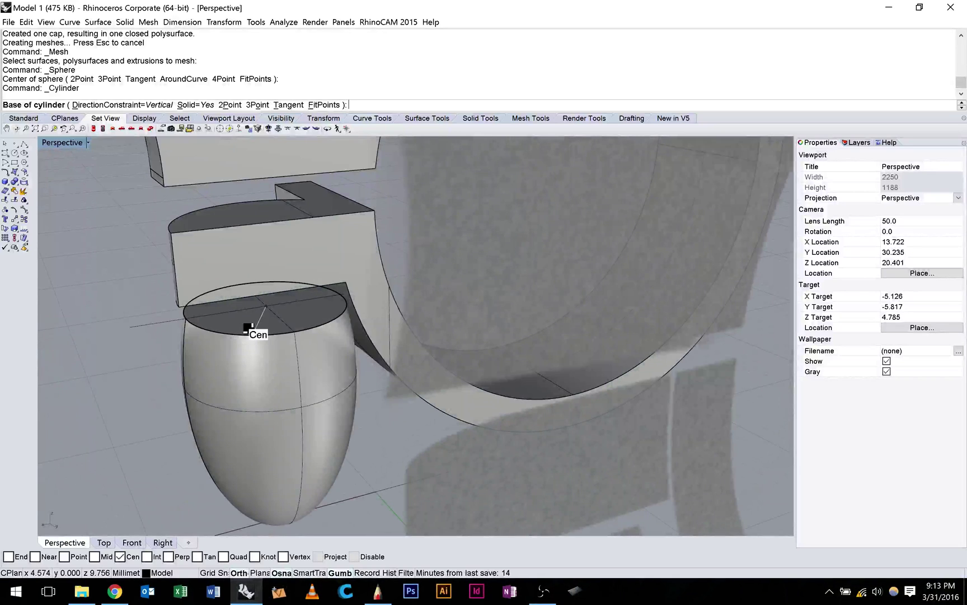
pyautogui.click(252, 331)
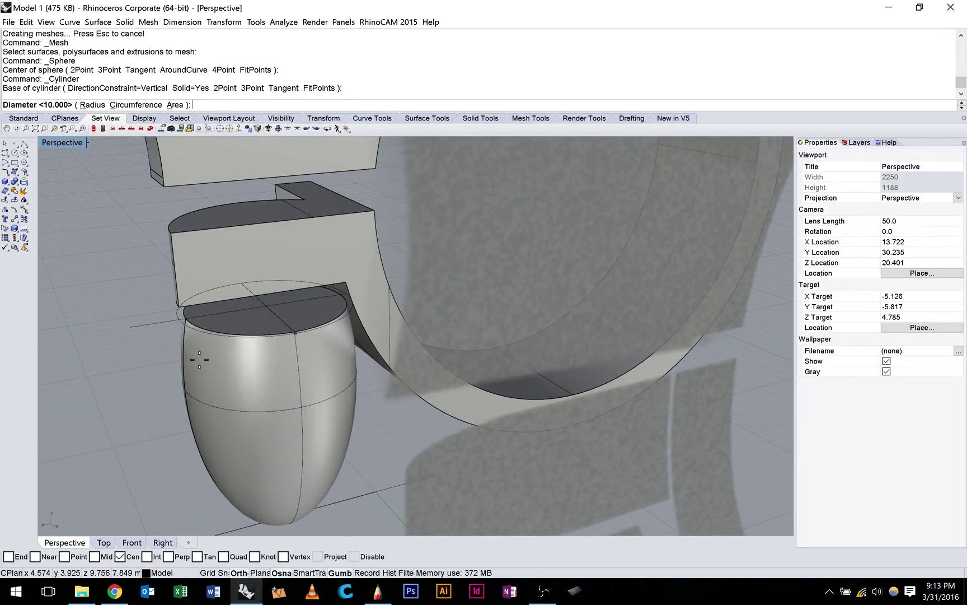
pyautogui.scroll(6, 260, 298)
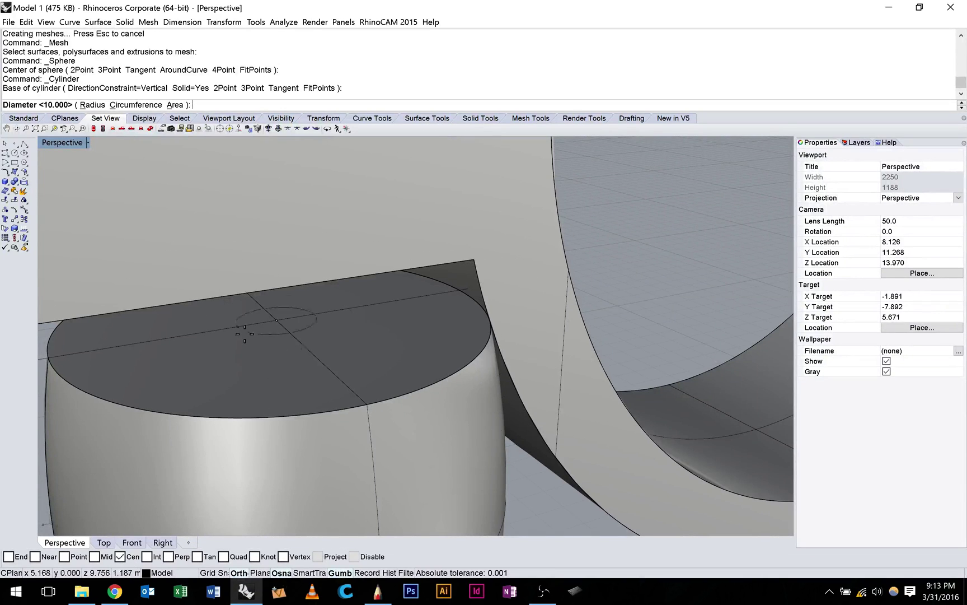
pyautogui.scroll(-4, 245, 333)
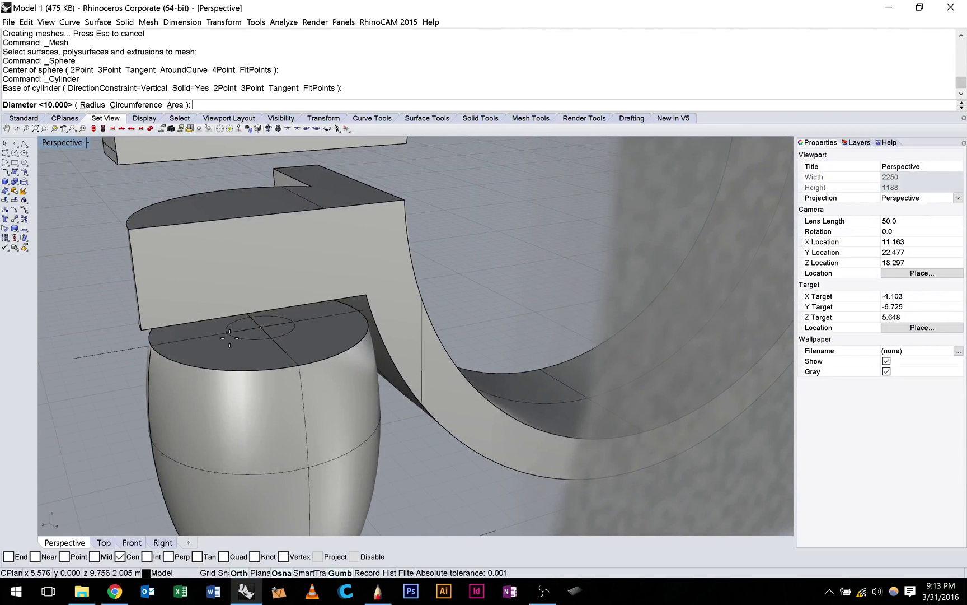
pyautogui.click(229, 338)
pyautogui.moveTo(230, 338); pyautogui.dragTo(289, 305, button='right')
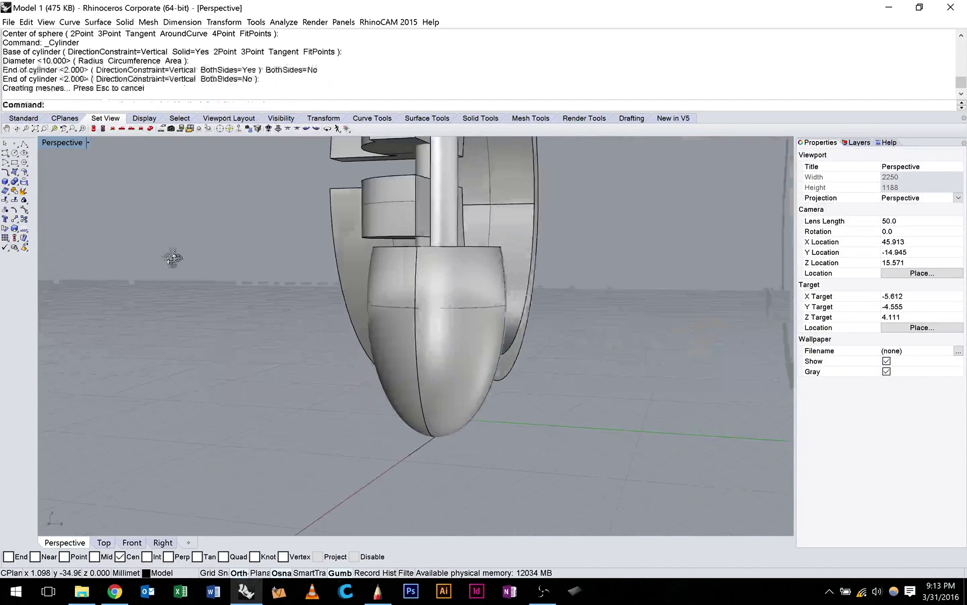
# Step: Mirror a copy of the half mount, clamp ring and collars in the Right view across the vertical centre plane starting at 0
pyautogui.moveTo(173, 258)
pyautogui.mouseDown(button='right')
pyautogui.moveTo(227, 266)
pyautogui.moveTo(162, 270)
pyautogui.mouseUp(button='right')
pyautogui.click(394, 305)
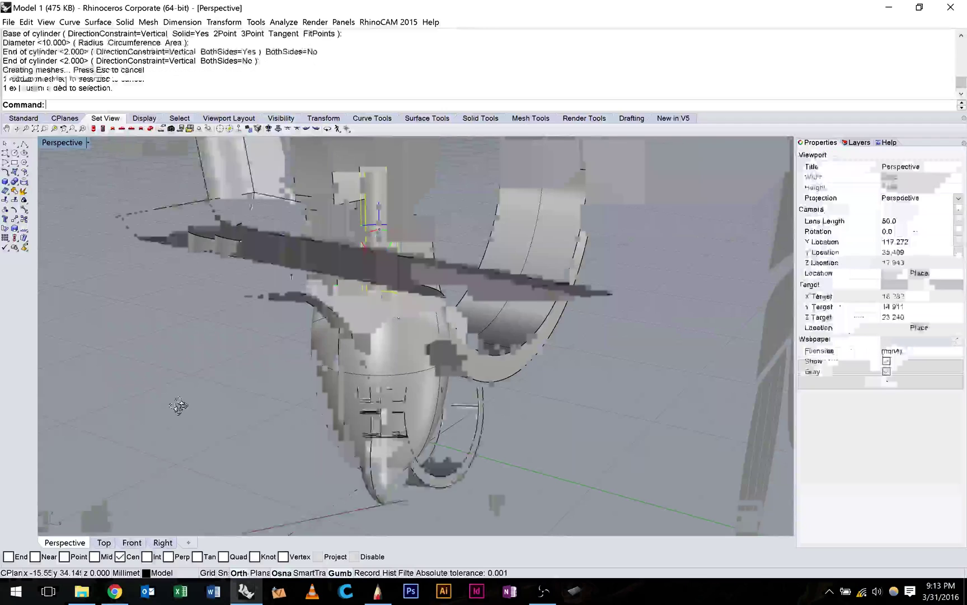
pyautogui.moveTo(179, 406); pyautogui.dragTo(773, 413, button='right')
pyautogui.scroll(-8, 582, 351)
pyautogui.click(580, 360)
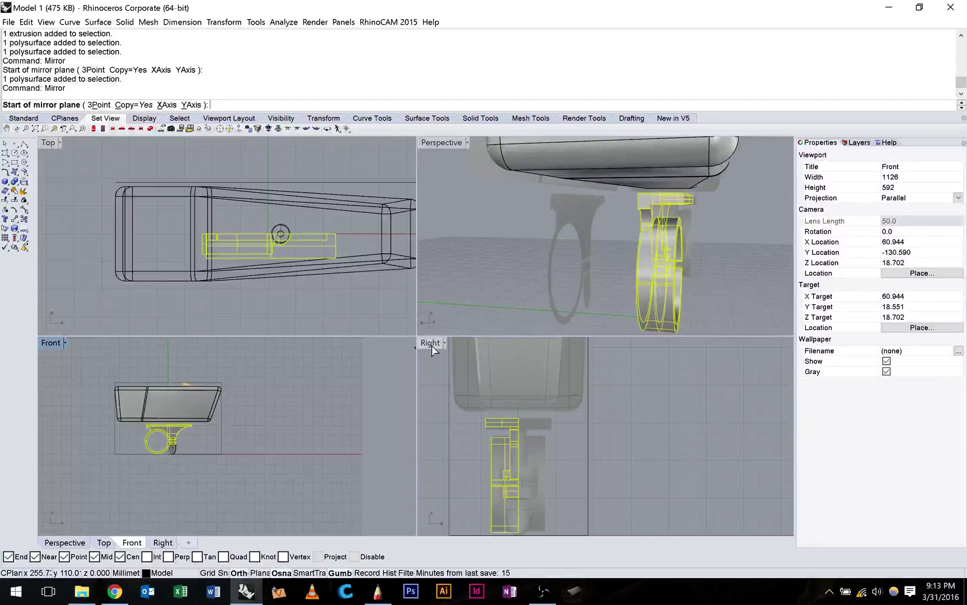
pyautogui.doubleClick(429, 345)
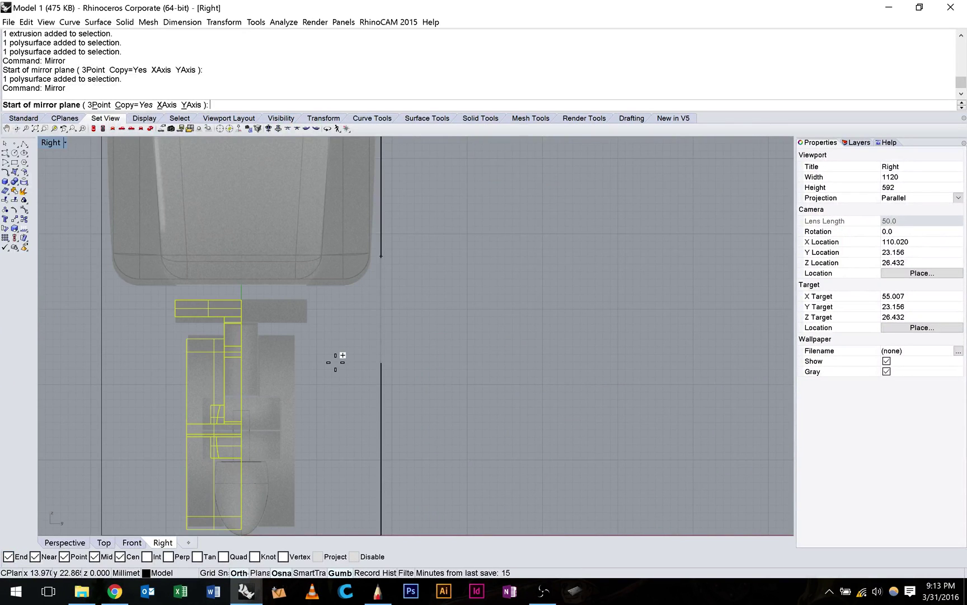
pyautogui.write('0')
pyautogui.press('Return')
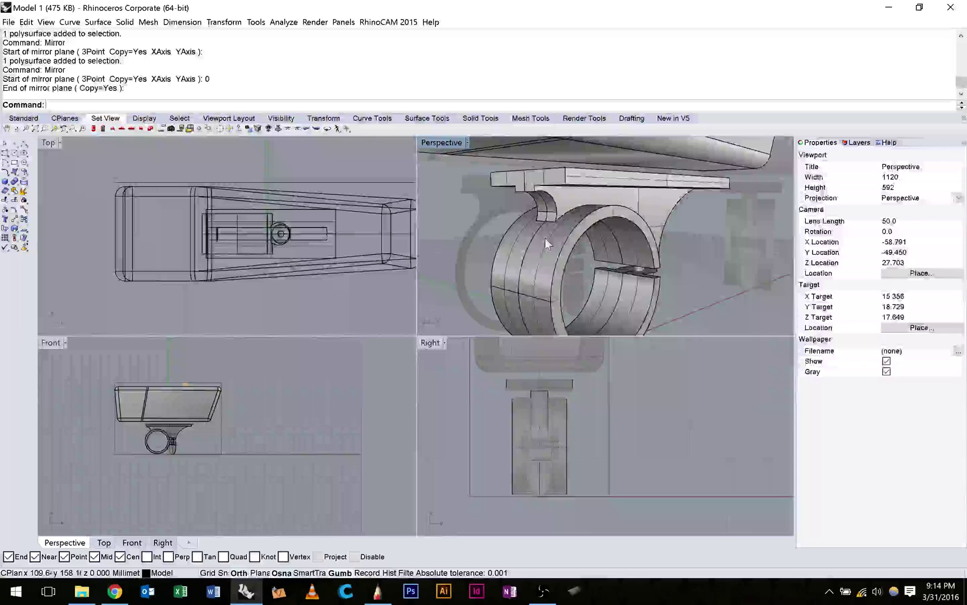
# Step: Boolean-union the upper mount half with its mirrored counterpart into one solid
pyautogui.click(545, 238)
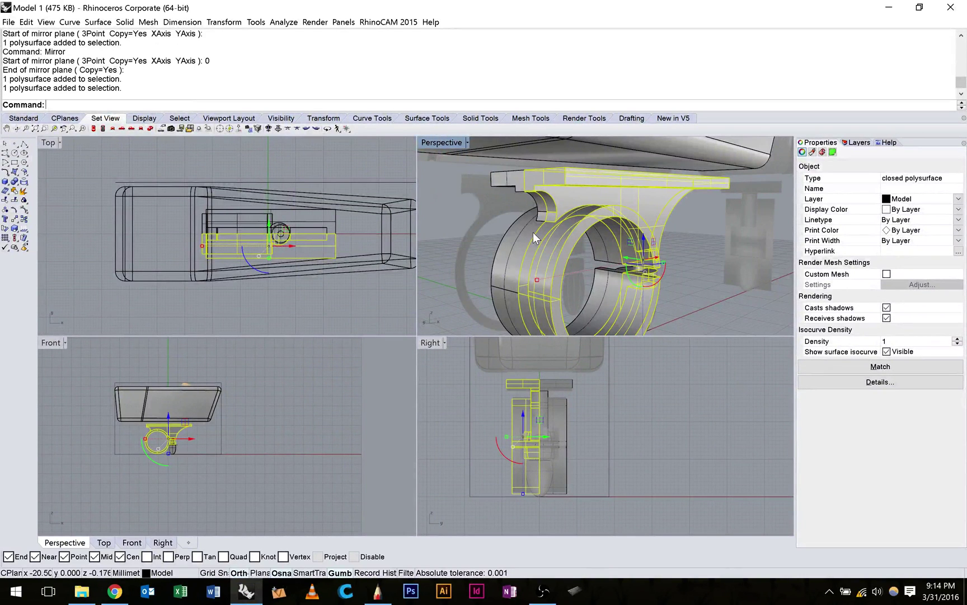
pyautogui.write('BooleanUnion')
pyautogui.press('Return')
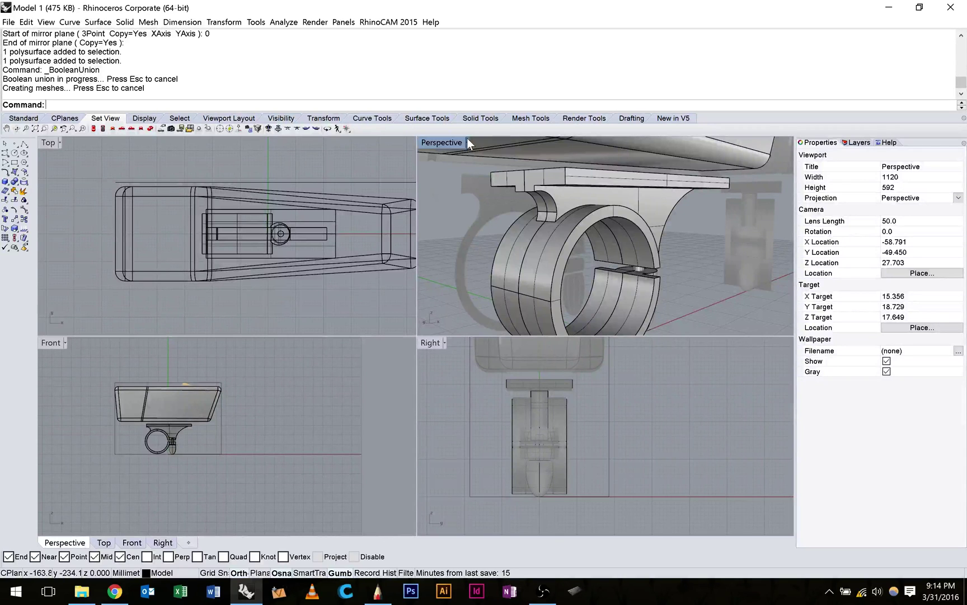
# Step: Set the Perspective view to Rendered display and examine the clamp ring, bracket and tightening knob from several sides, also with the view maximized
pyautogui.click(467, 143)
pyautogui.click(454, 199)
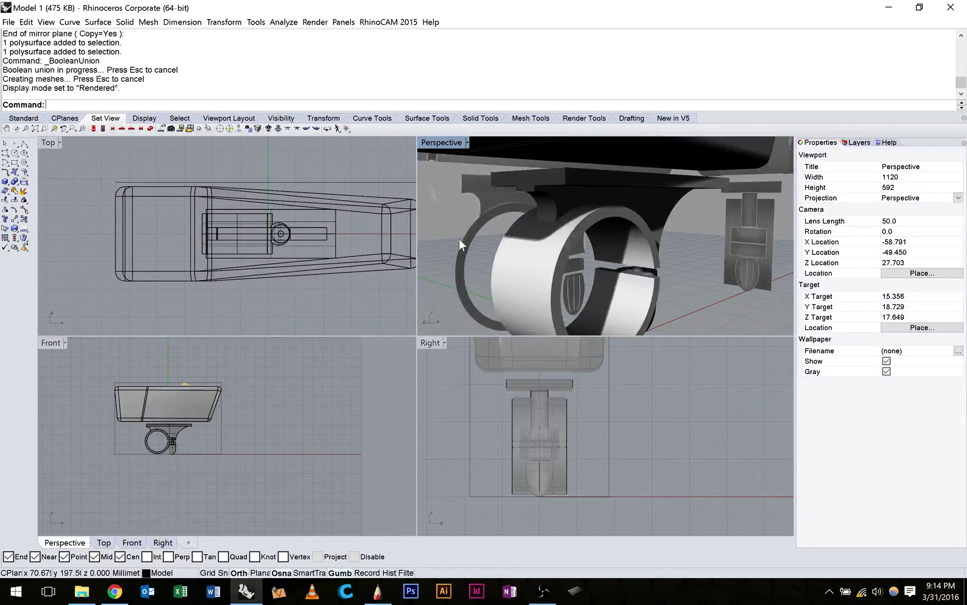
pyautogui.moveTo(466, 239); pyautogui.dragTo(592, 211, button='right')
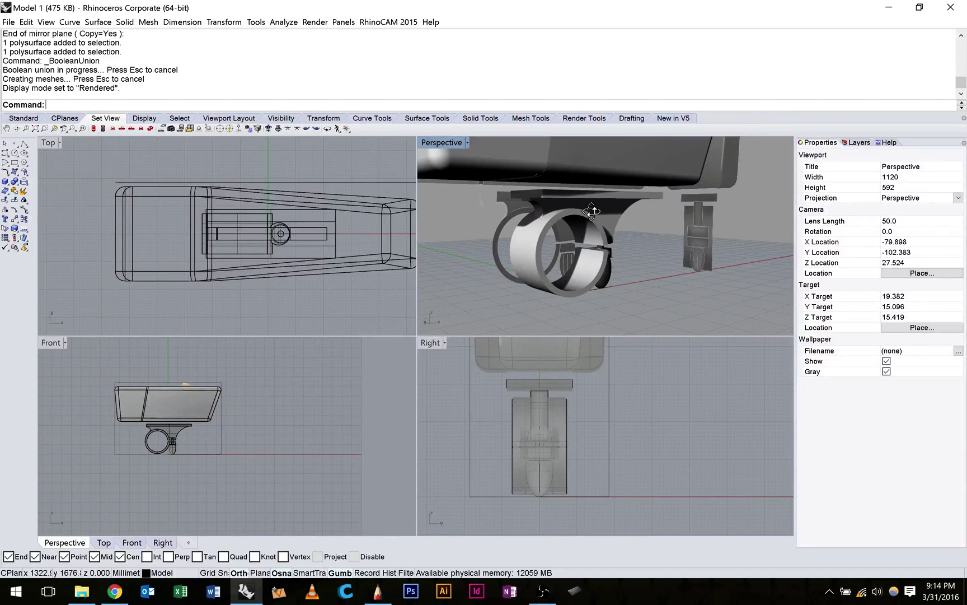
pyautogui.moveTo(592, 211); pyautogui.dragTo(593, 239, button='right')
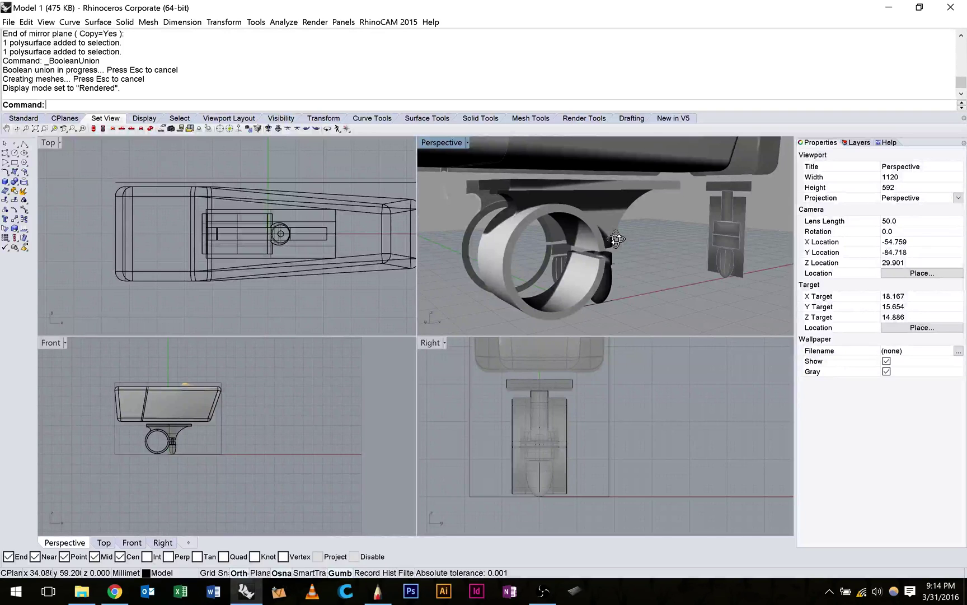
pyautogui.scroll(4, 593, 236)
pyautogui.moveTo(592, 232); pyautogui.dragTo(509, 230, button='right')
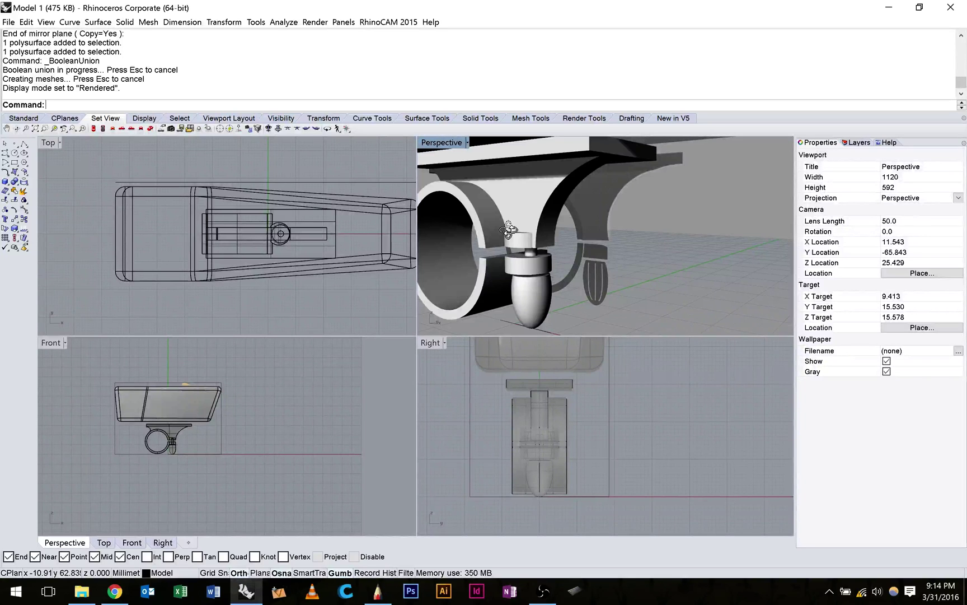
pyautogui.moveTo(509, 230); pyautogui.dragTo(439, 140, button='right')
pyautogui.doubleClick(439, 140)
pyautogui.moveTo(438, 231); pyautogui.dragTo(448, 227, button='right')
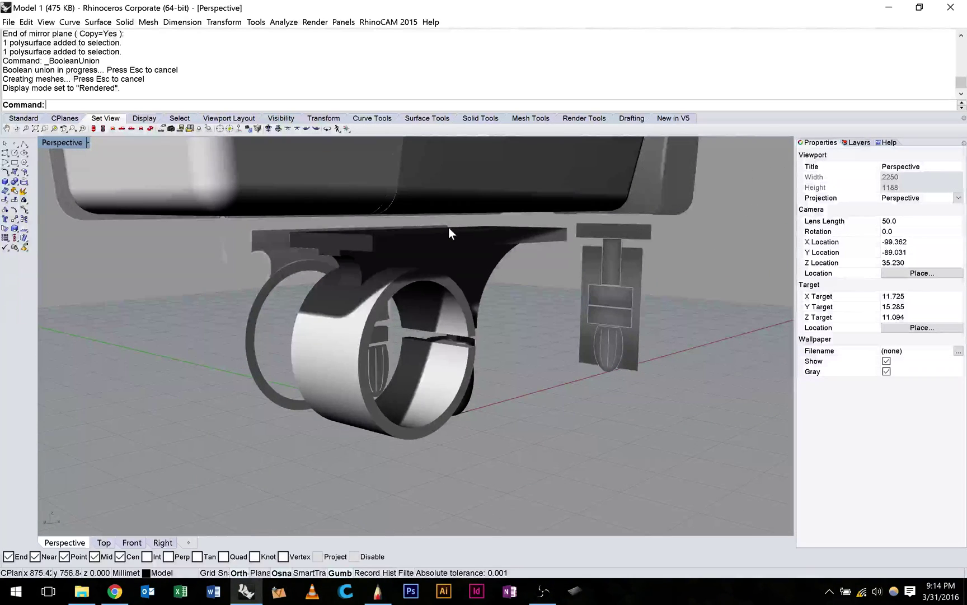